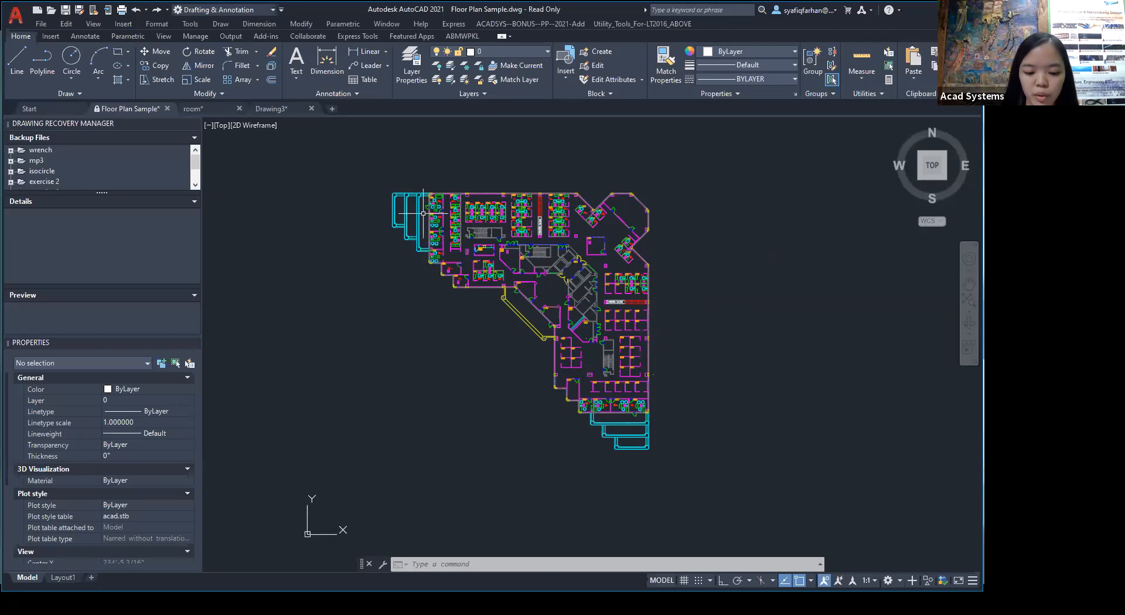
Start the Data Extraction wizard for the floor plan and choose to create a new data extraction.
scroll(491, 320, down, 2)
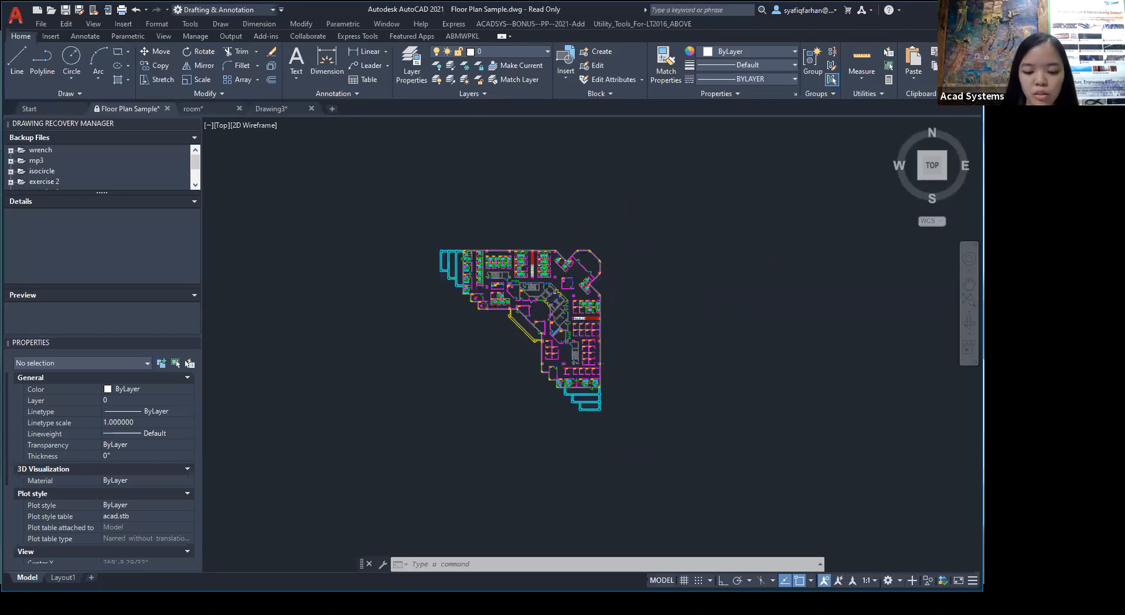
scroll(499, 355, up, 2)
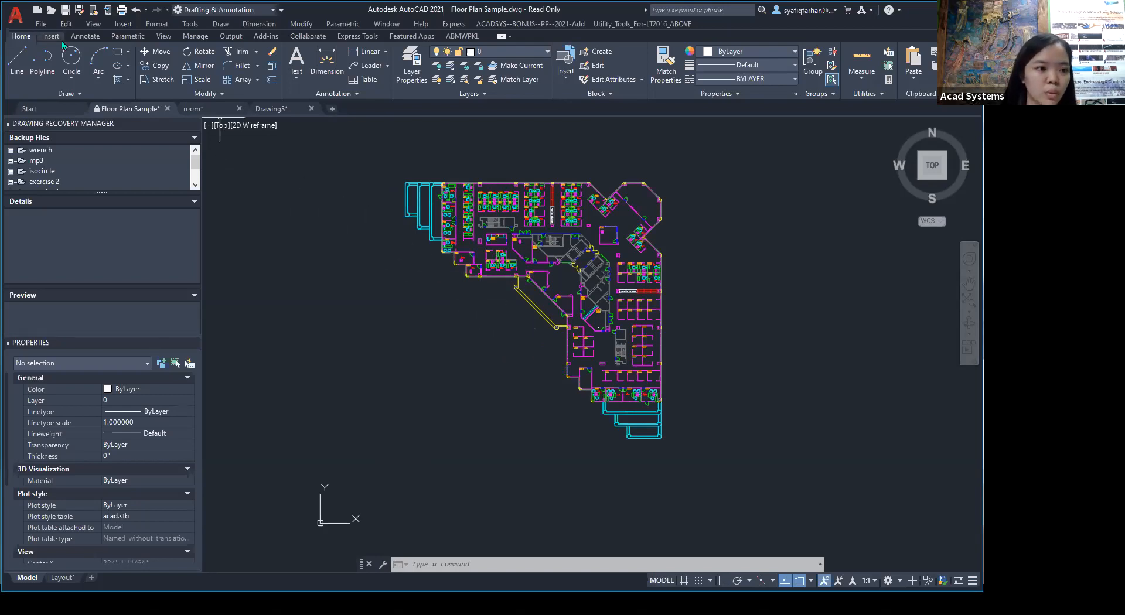
click(85, 36)
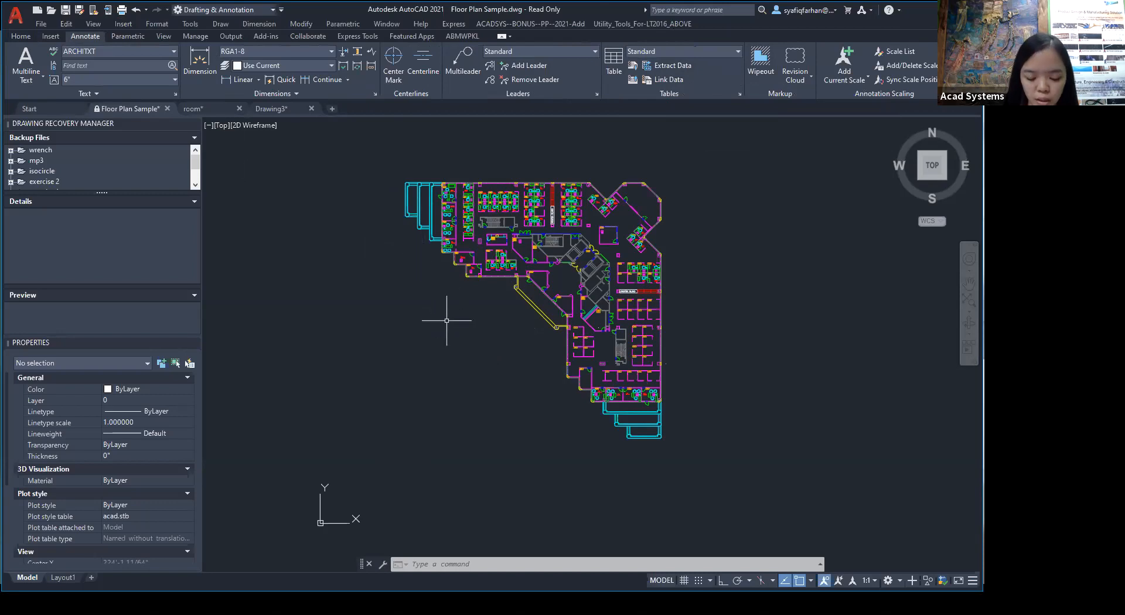
text(DX)
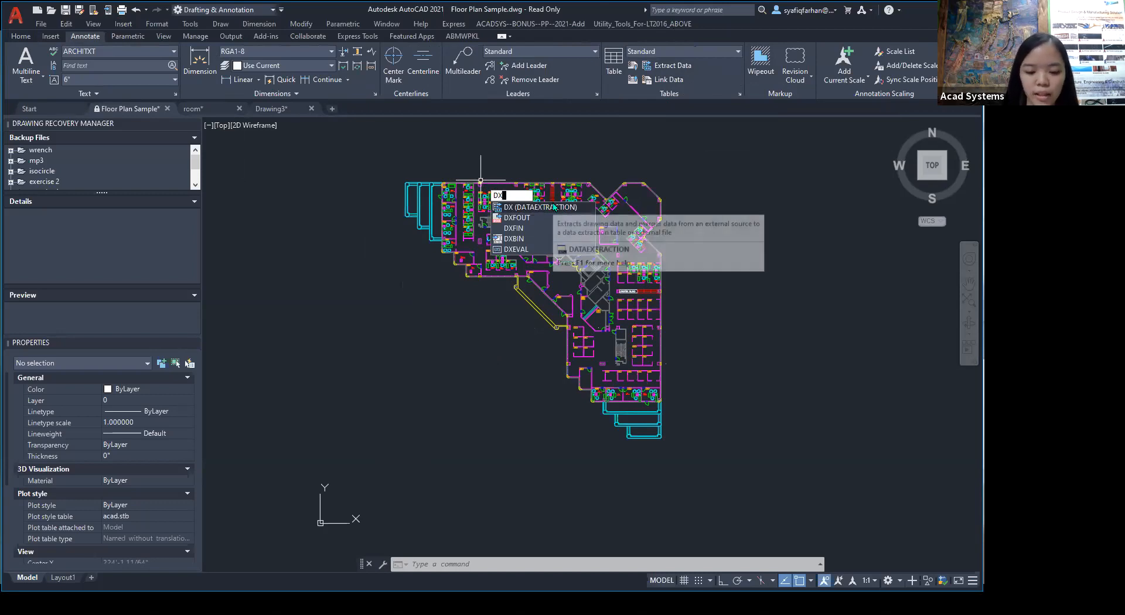
click(554, 207)
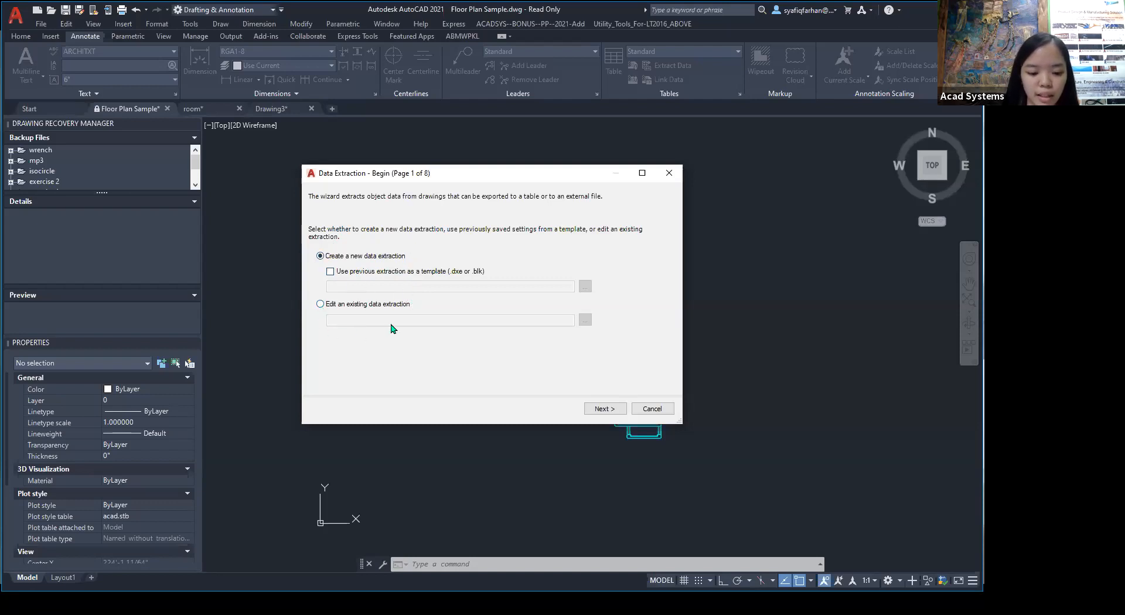
click(348, 306)
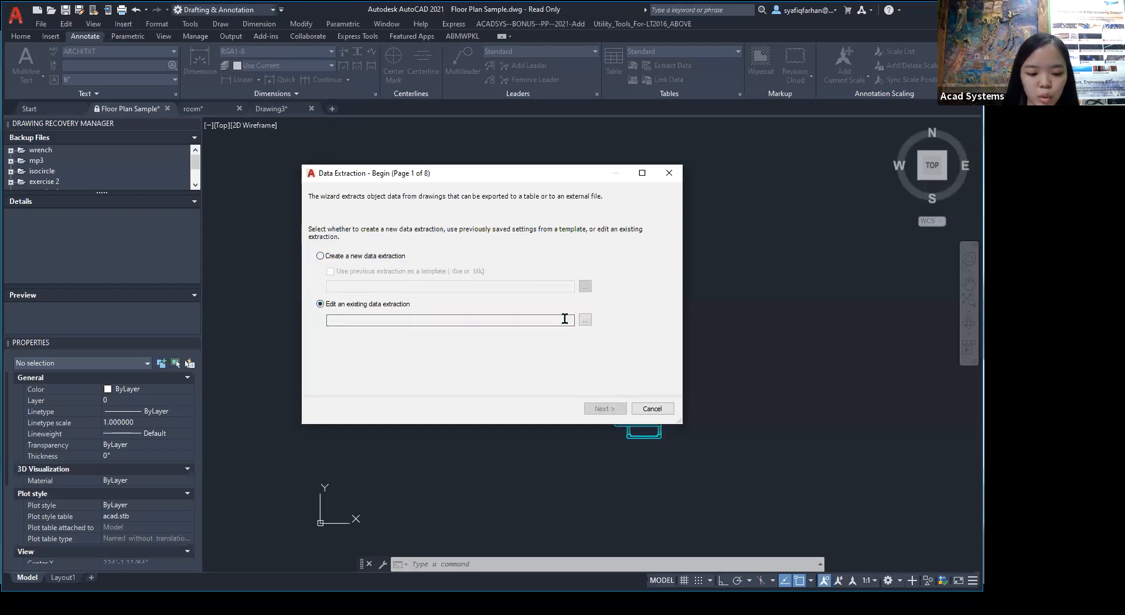
click(344, 258)
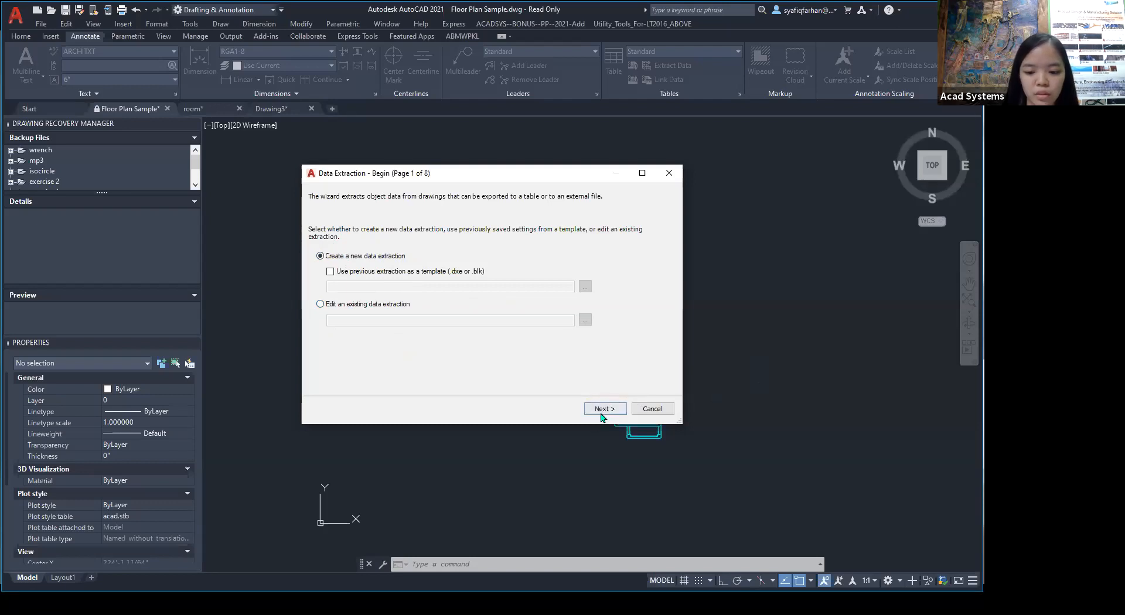
Save the new data extraction on the Desktop as "floor plan sample1".
click(600, 410)
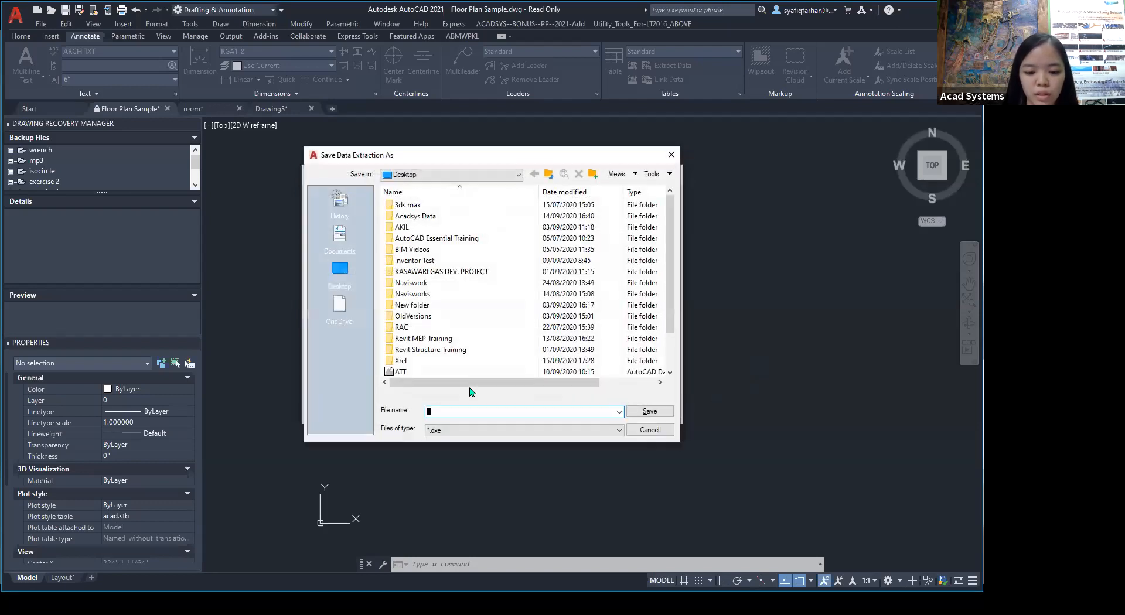
click(352, 276)
scroll(485, 283, down, 5)
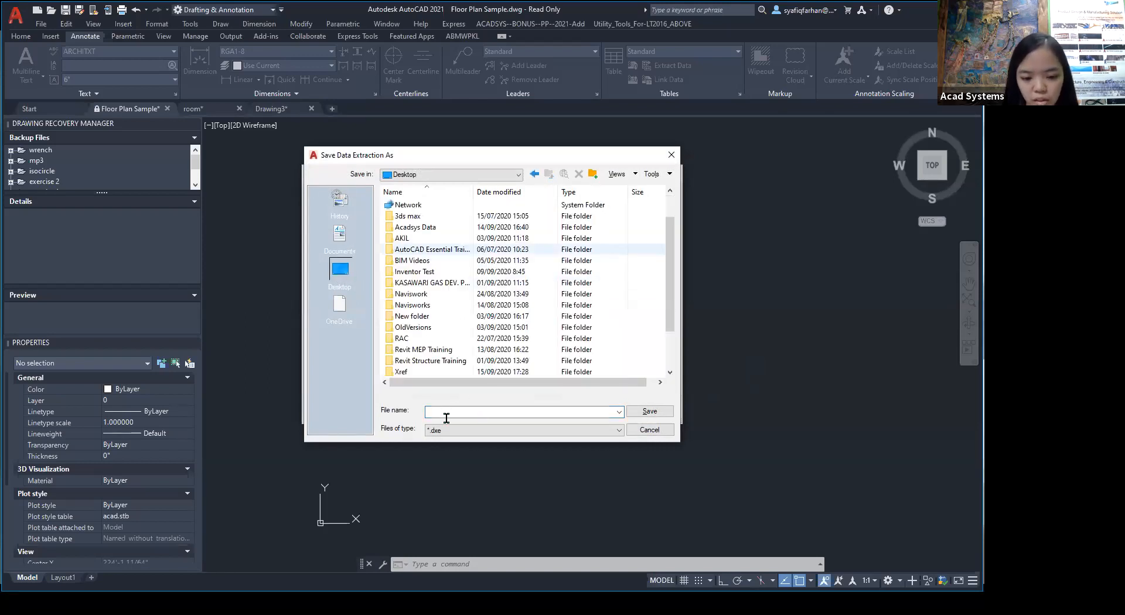
click(450, 409)
text(f)
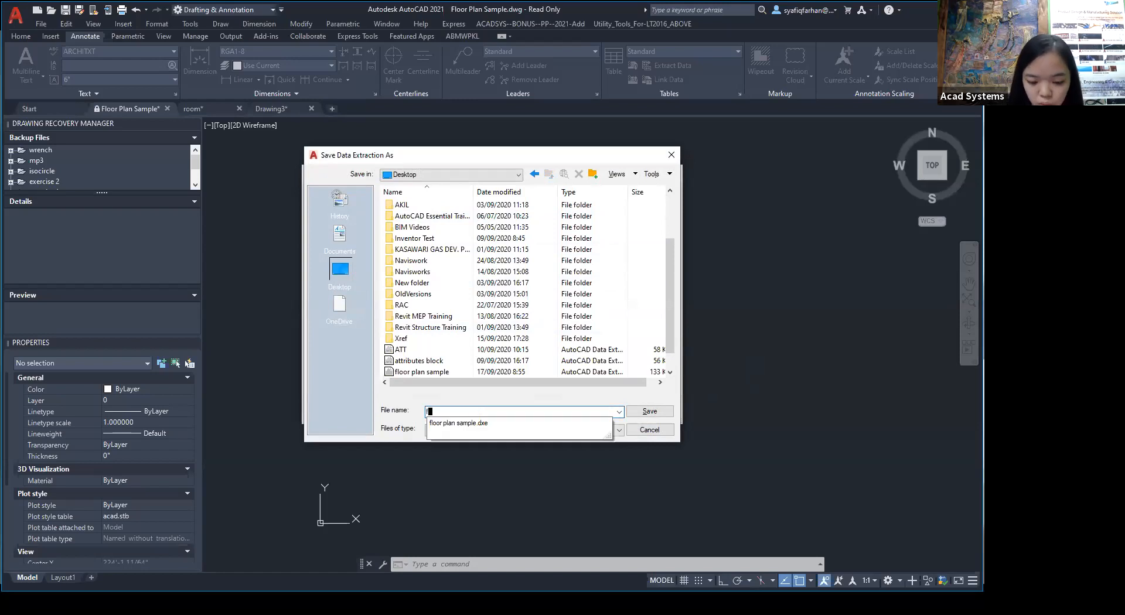
text(loor plan sa)
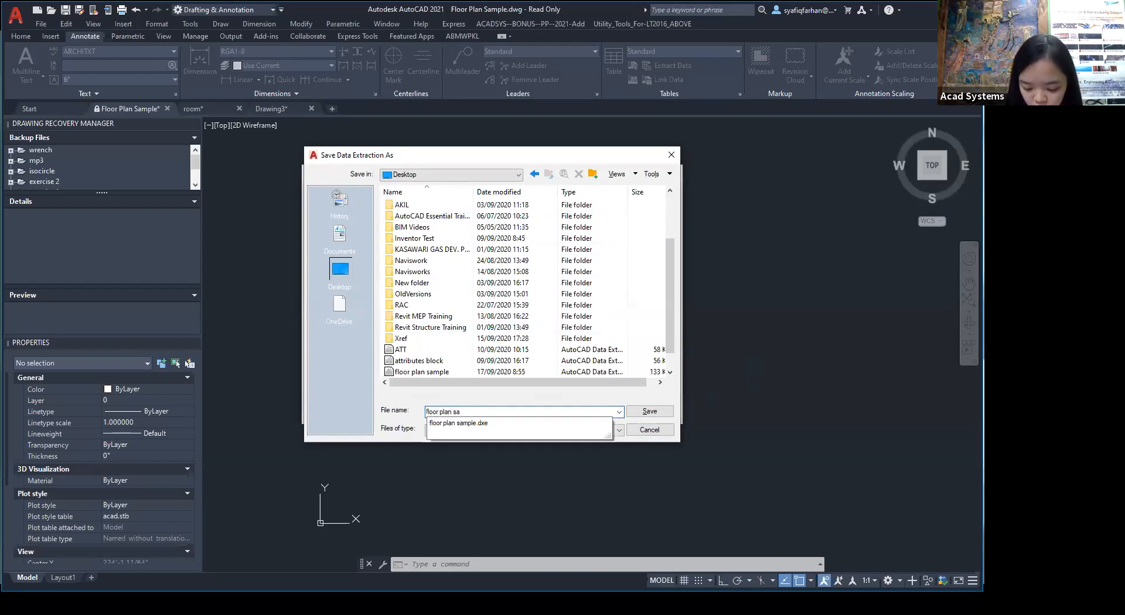
text(mple1)
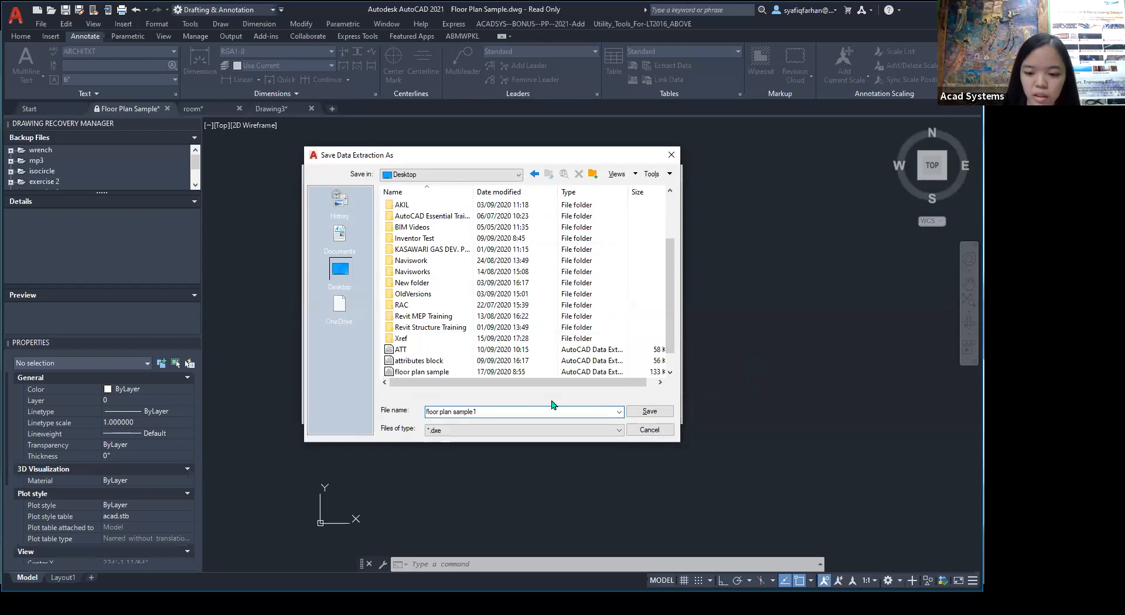
click(646, 412)
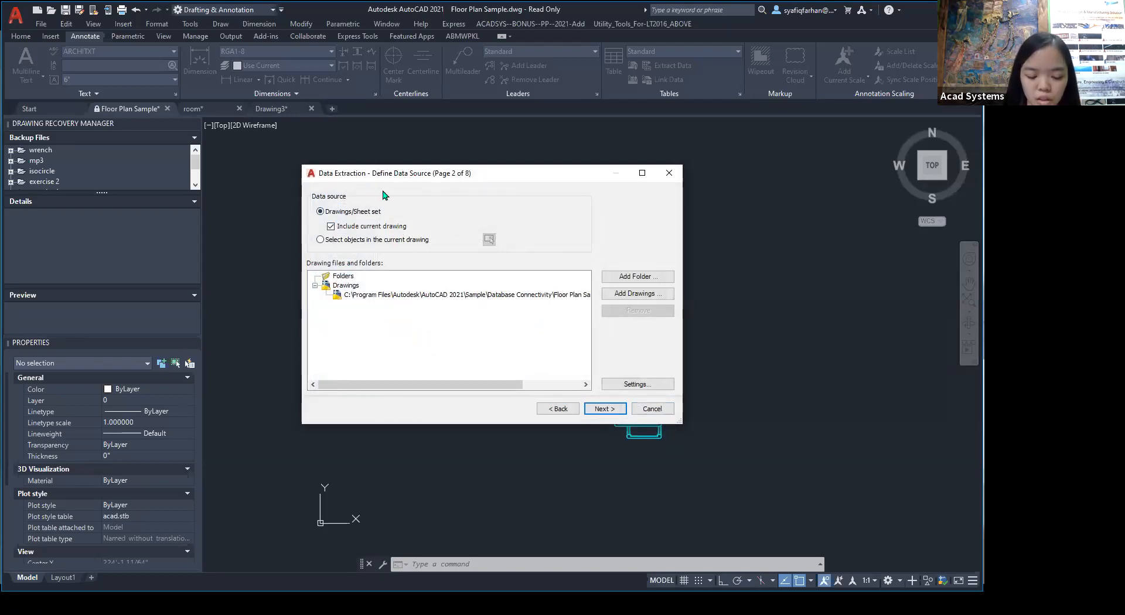
Try using window-selected objects from the eastern part of the floor plan as data source, and return to Drawings/Sheet set.
click(346, 241)
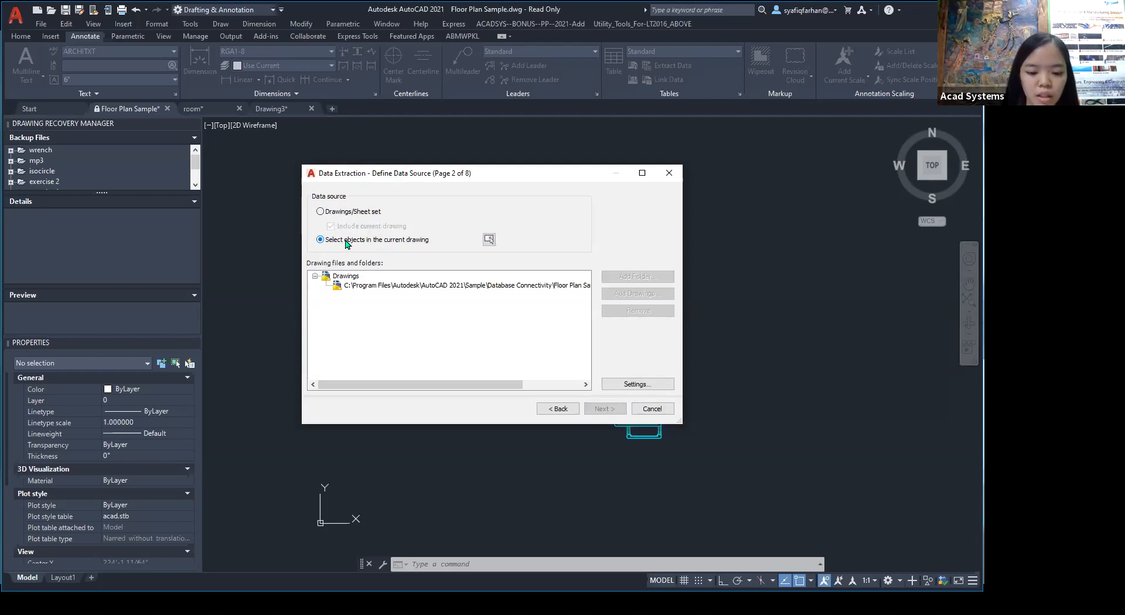
click(488, 240)
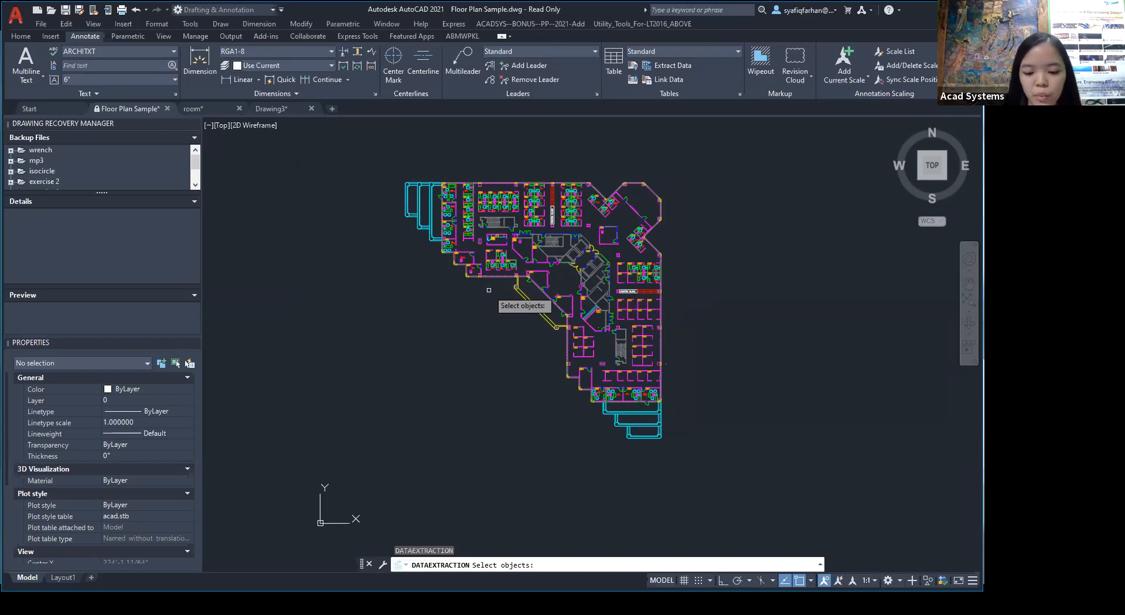
click(543, 142)
click(766, 476)
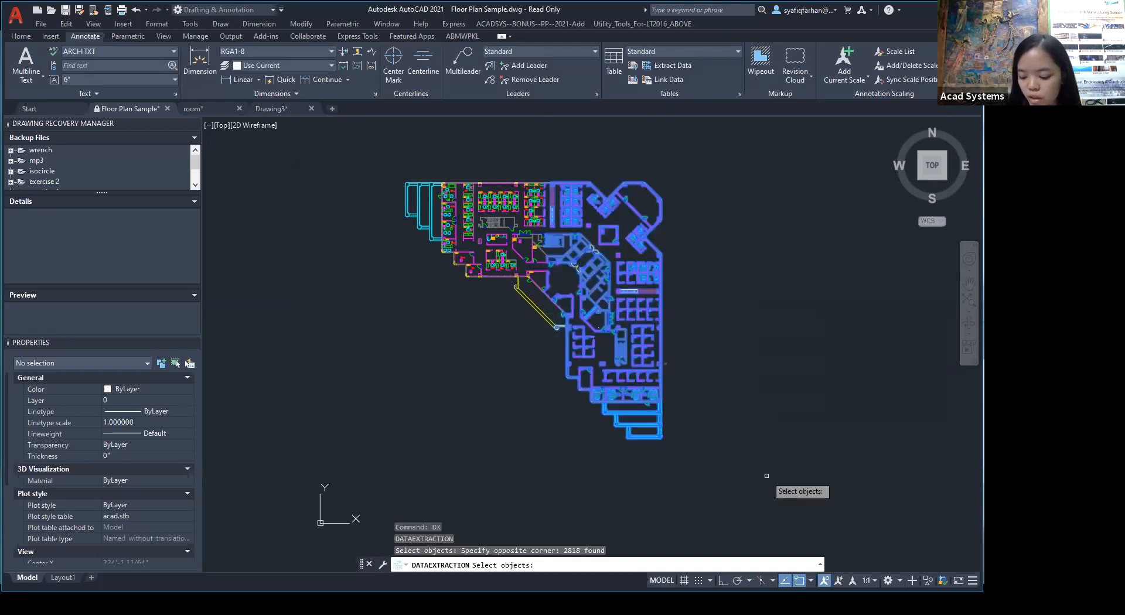
key(Return)
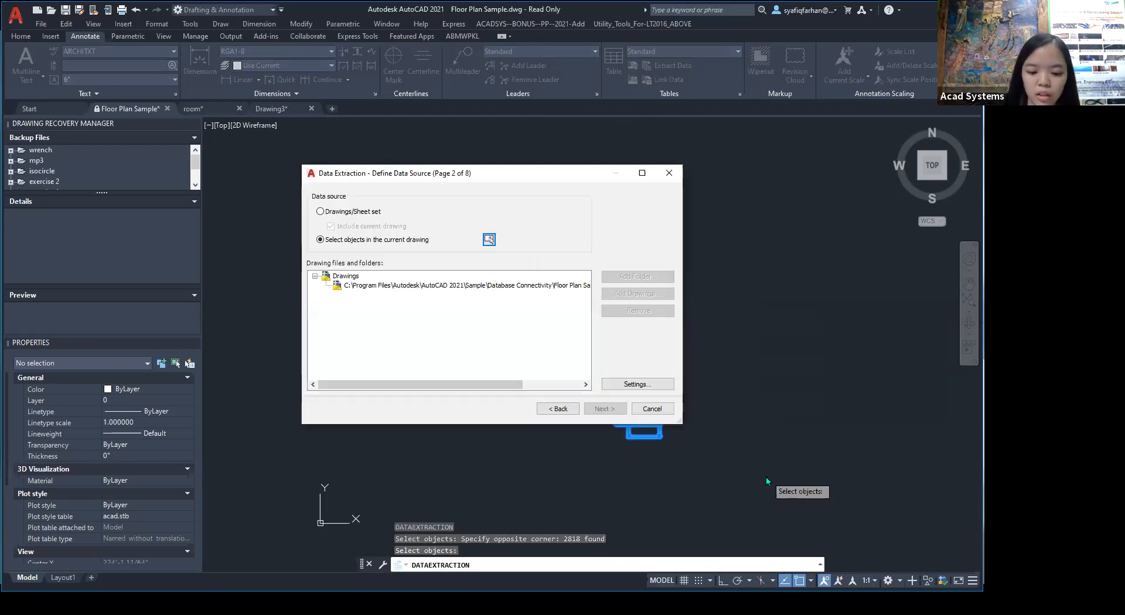
click(356, 212)
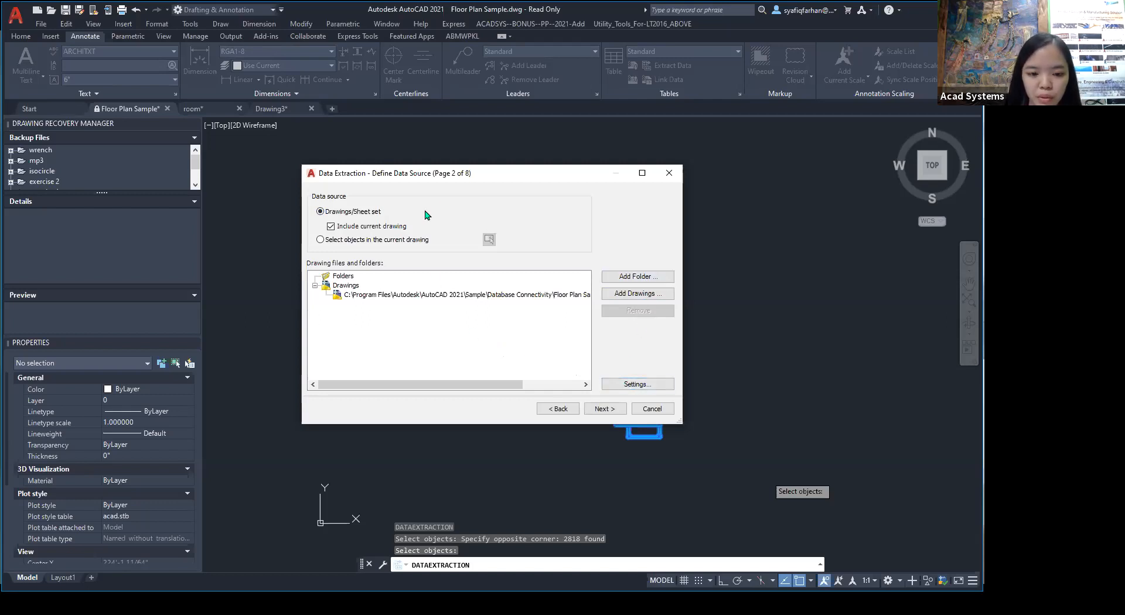
Review and accept the additional extraction settings, and proceed to the object selection page.
click(632, 385)
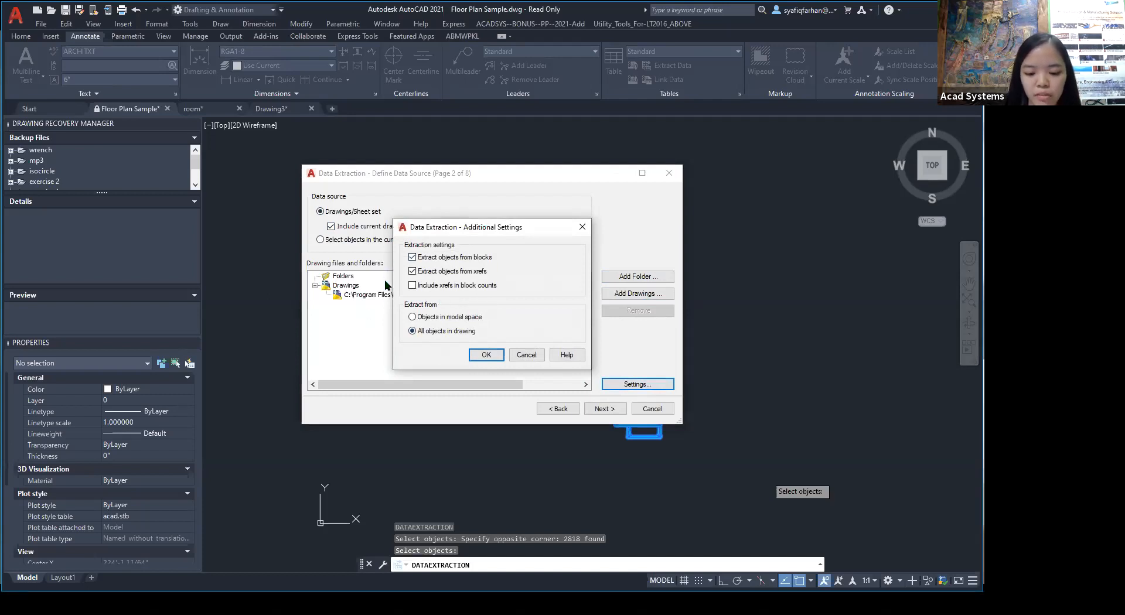
click(484, 357)
click(599, 410)
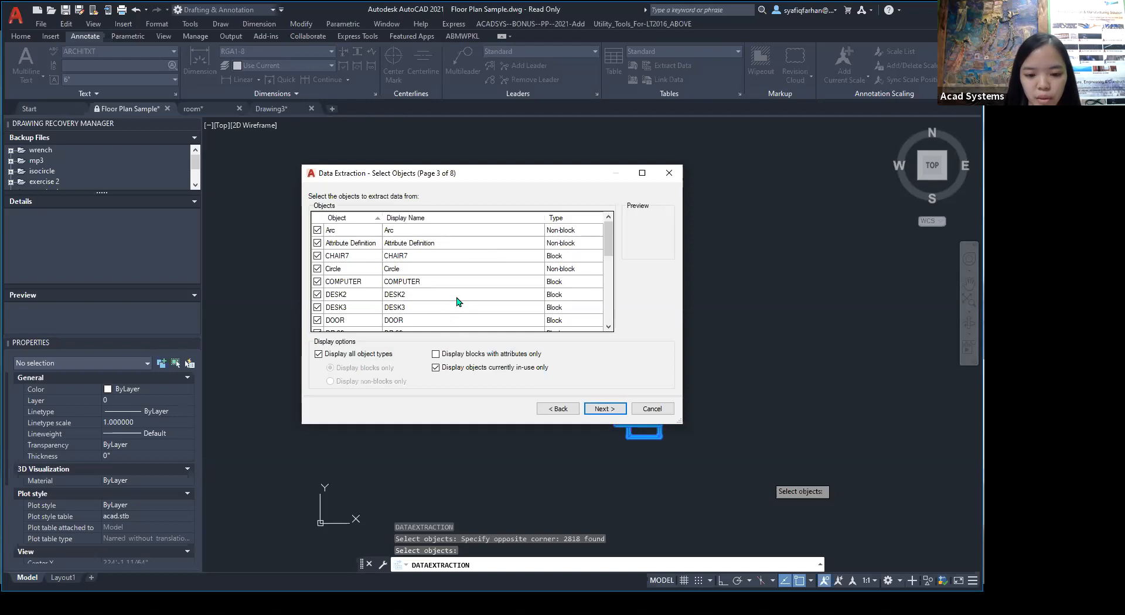
Limit the object list to blocks only and continue to the property selection page.
scroll(458, 302, down, 5)
scroll(451, 300, up, 5)
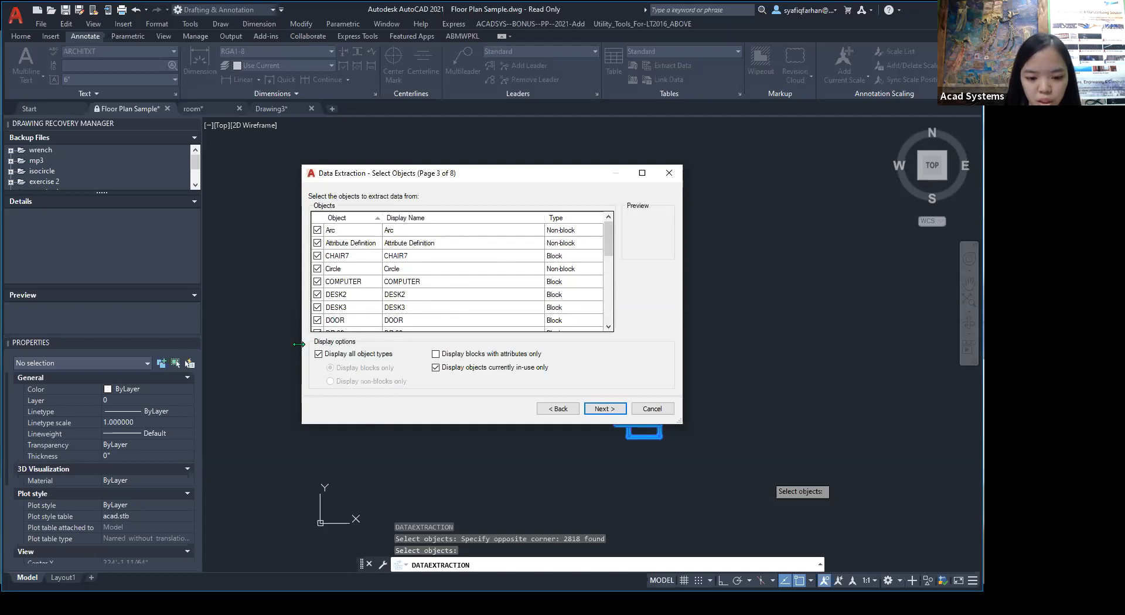
click(362, 355)
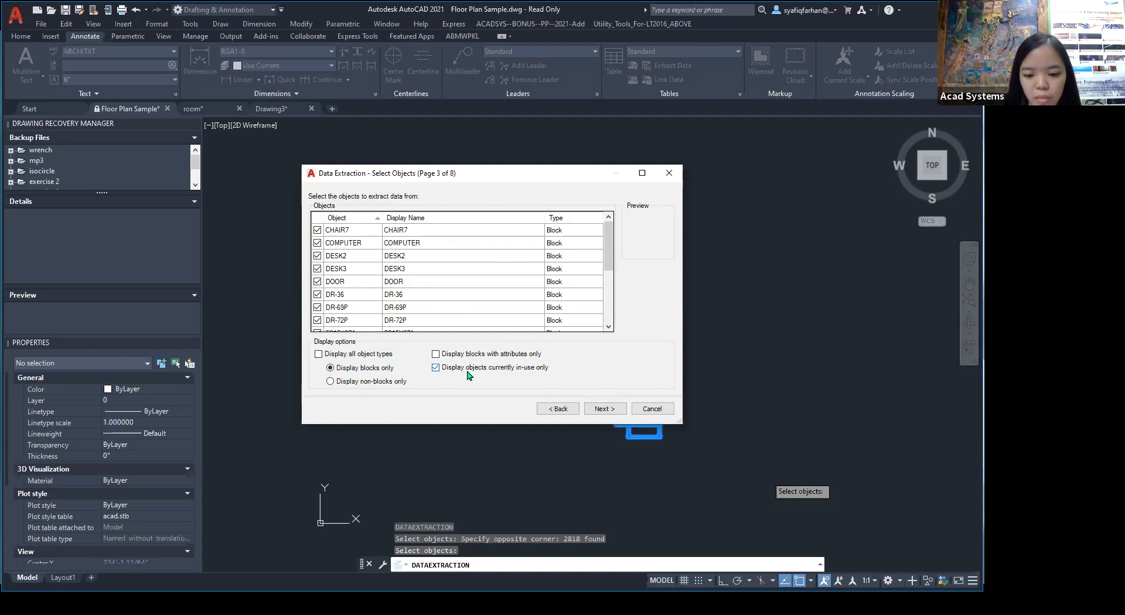
click(602, 411)
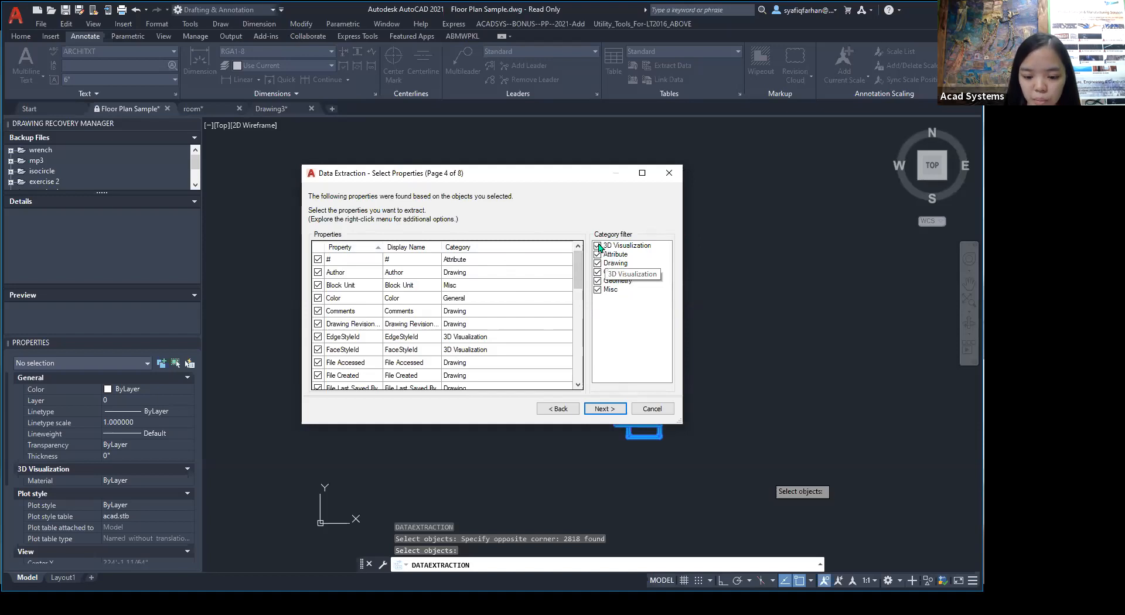
Filter out the 3D Visualization category and exclude the properties from Scale X through Unit Factor.
click(598, 246)
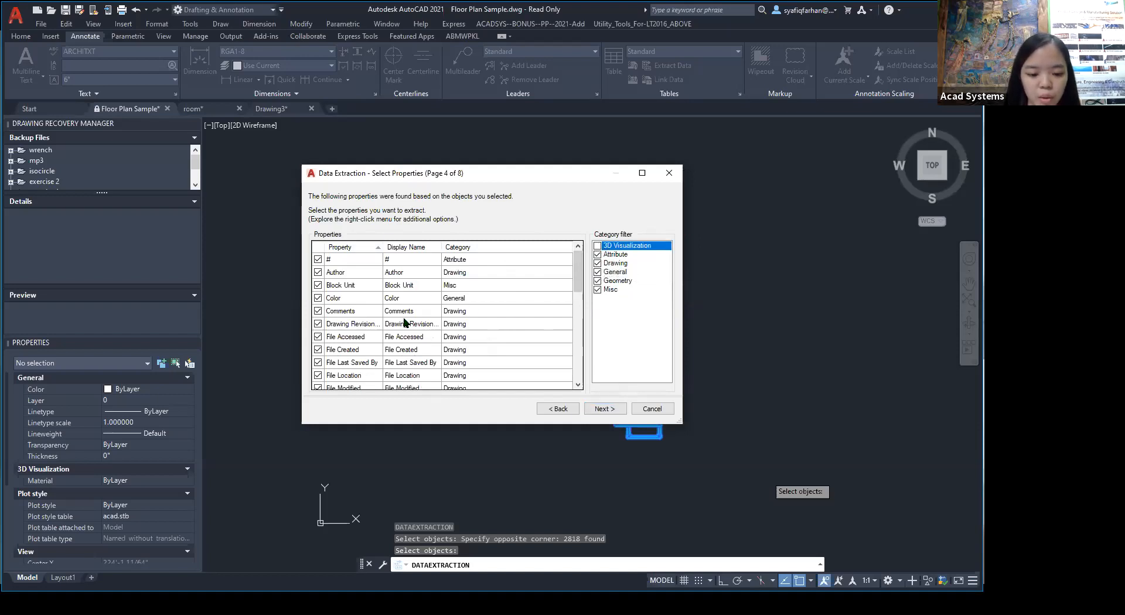
scroll(369, 318, down, 3)
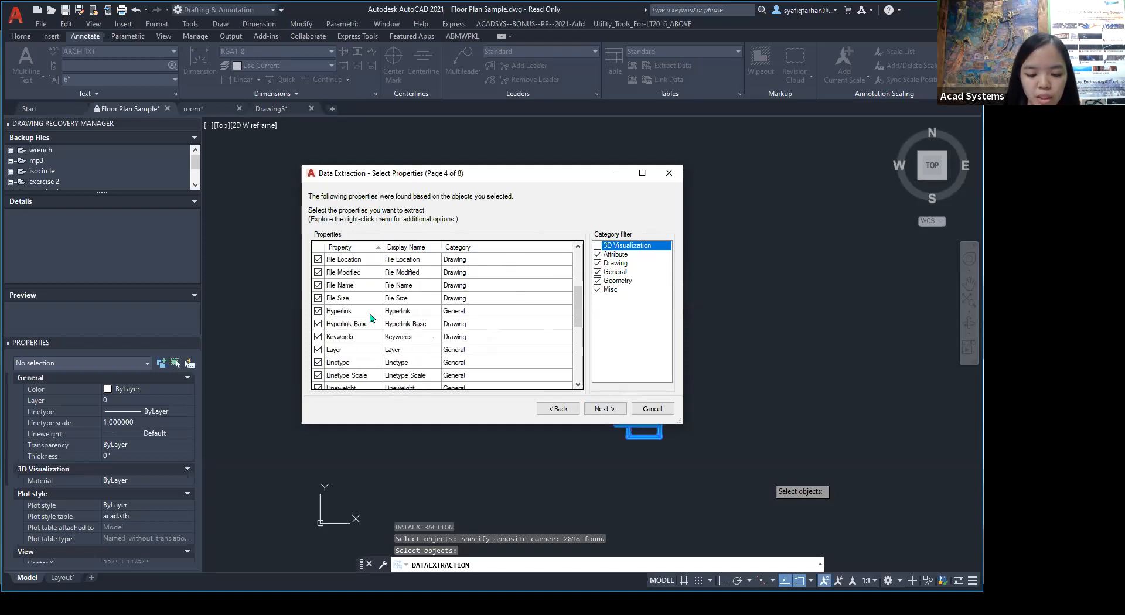
scroll(370, 318, down, 6)
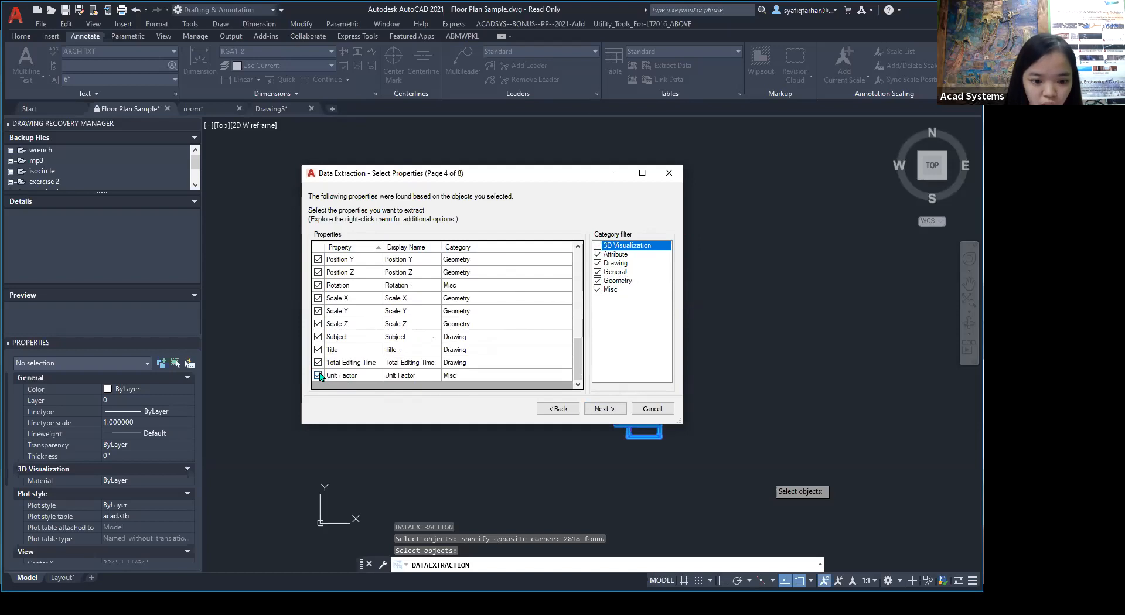
click(318, 376)
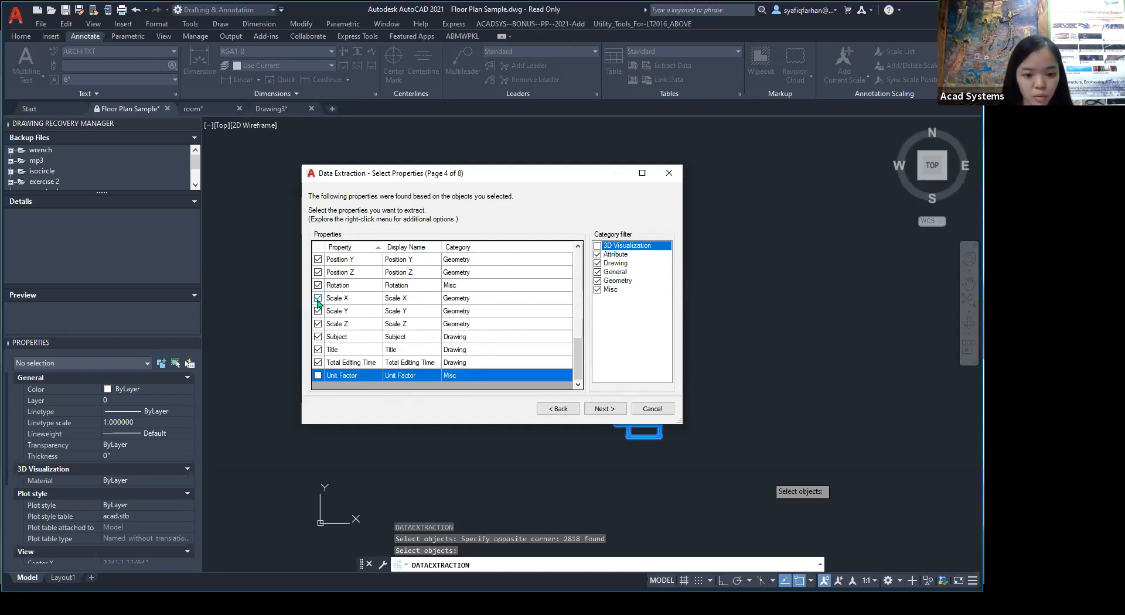
shift+click(318, 299)
click(318, 298)
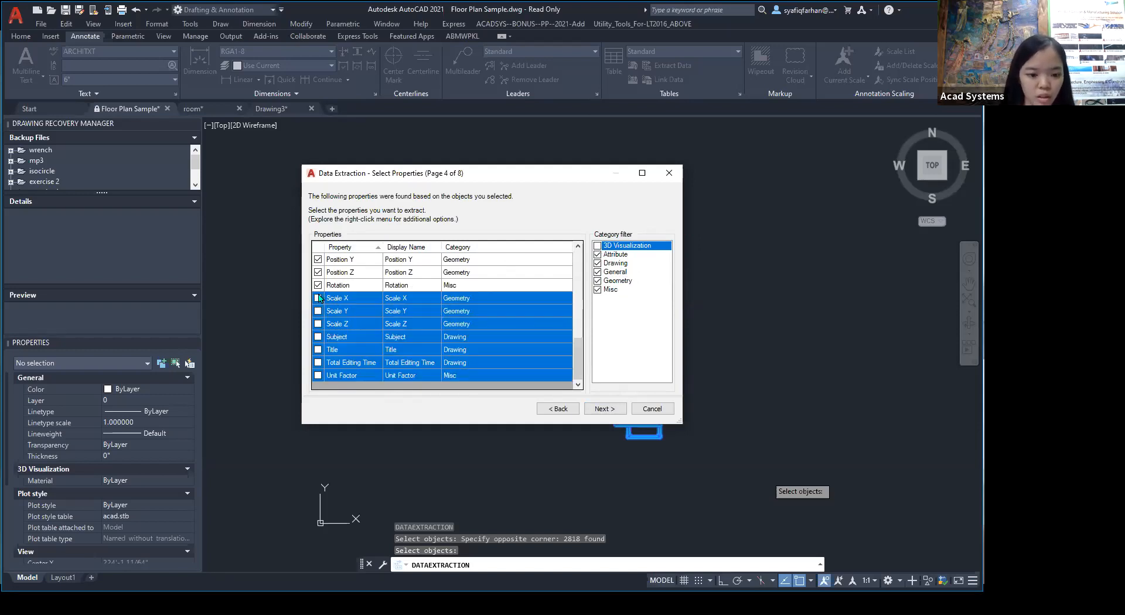
Exclude the Position X, Position Y and Position Z properties from the extraction.
scroll(318, 296, up, 1)
click(318, 311)
click(318, 299)
click(318, 287)
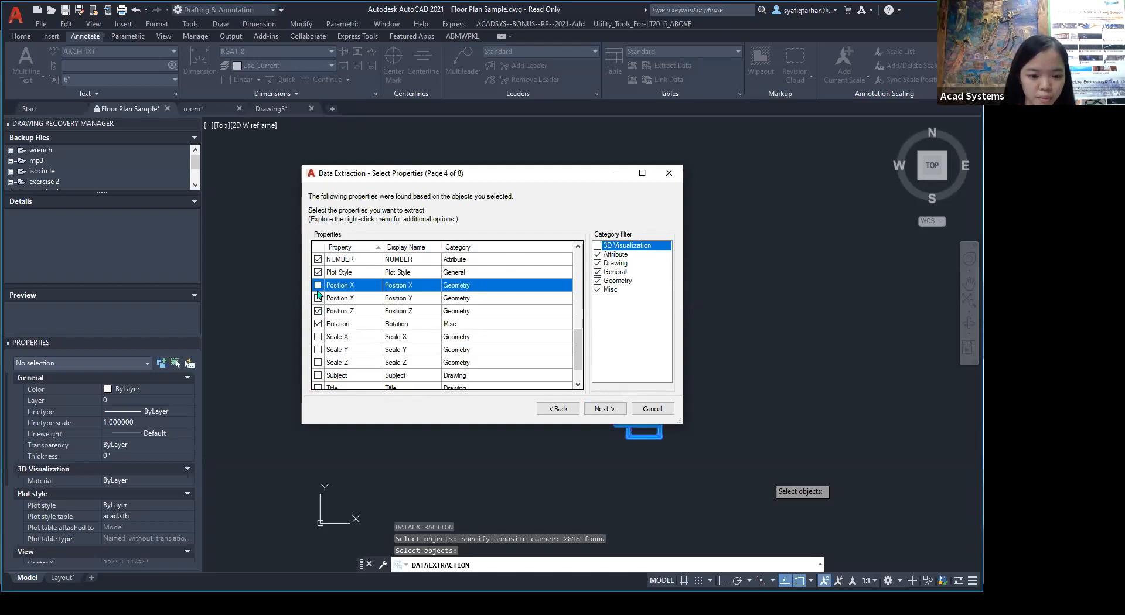
click(319, 312)
Exclude the # and Author properties at the beginning of the property list.
scroll(320, 311, up, 7)
scroll(322, 297, down, 1)
scroll(324, 283, up, 1)
click(319, 260)
click(319, 272)
Exclude the file properties from File Accessed through File Size.
scroll(328, 292, down, 1)
click(318, 298)
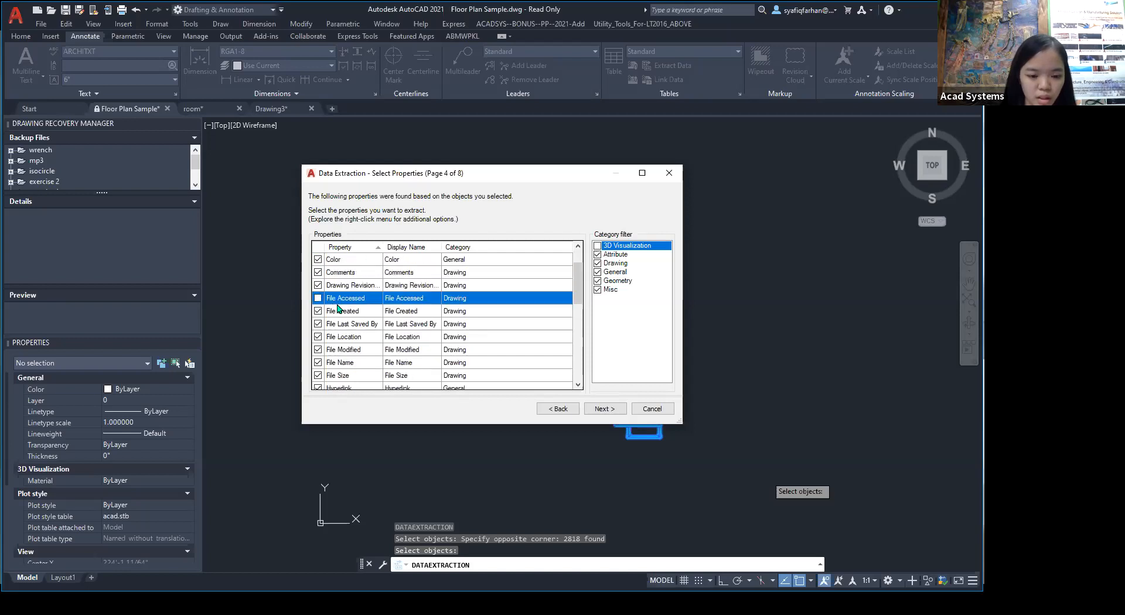
scroll(338, 311, down, 1)
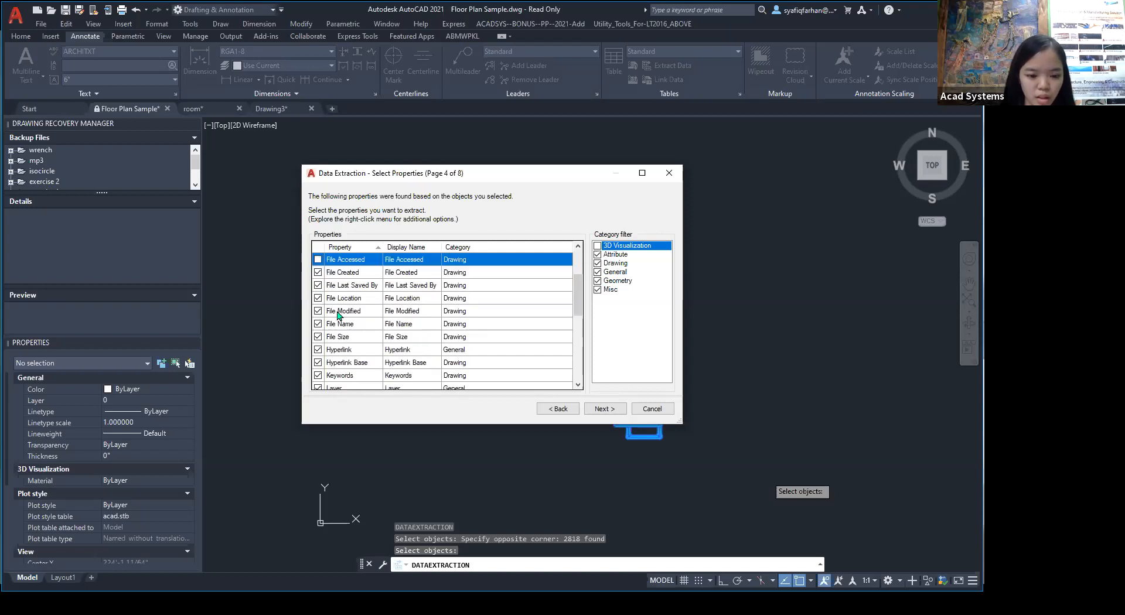
shift+click(319, 338)
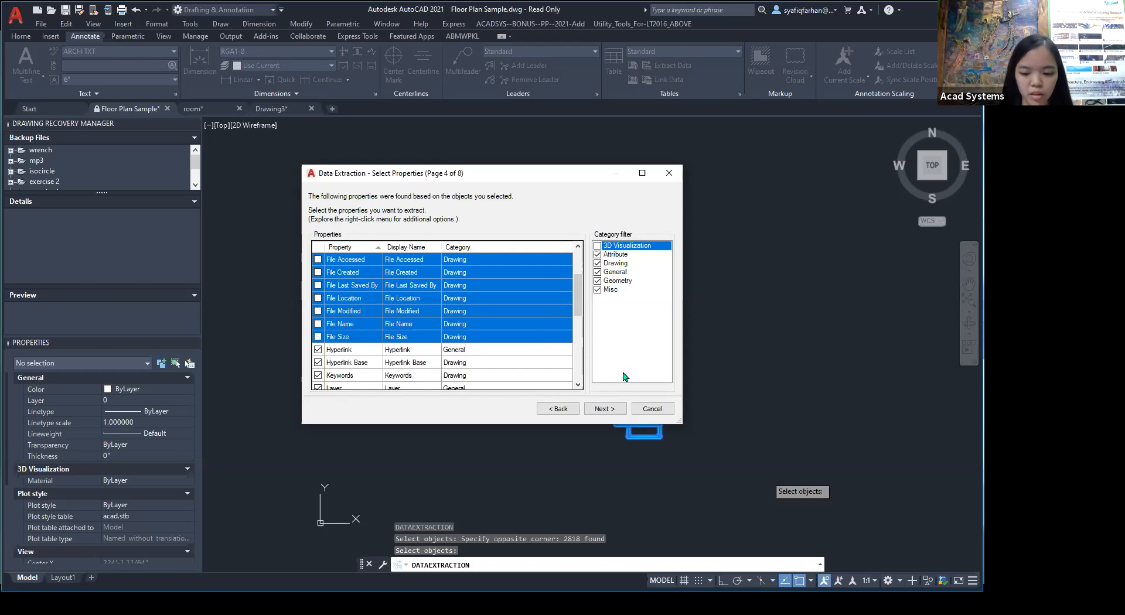
Proceed to the Refine Data page, accepting the non-uniformly scaled blocks notice, and look through the extracted columns.
click(609, 414)
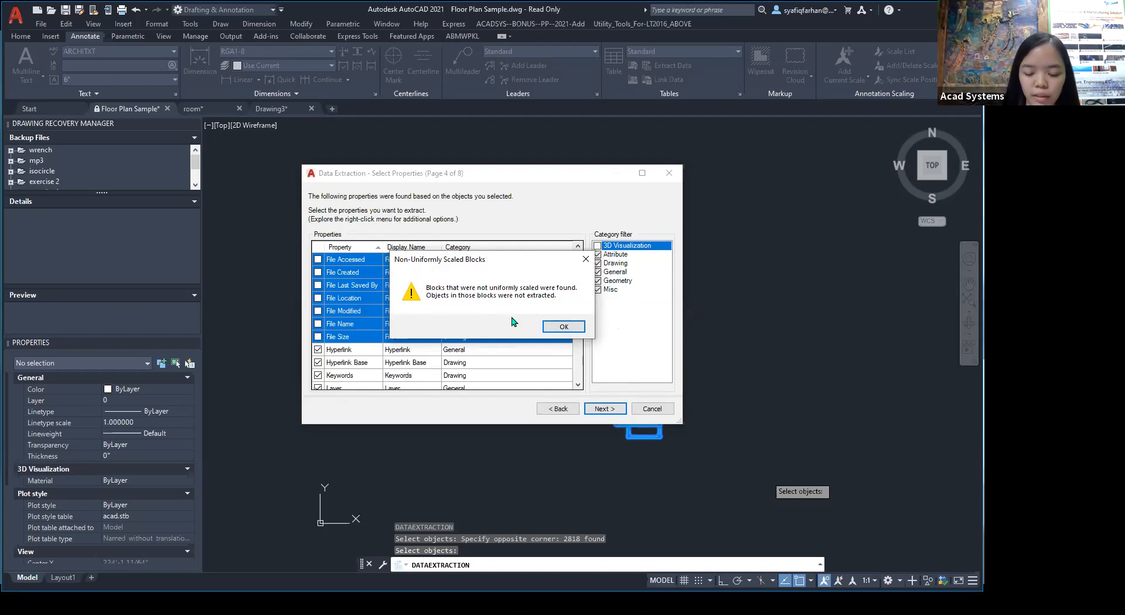
click(561, 327)
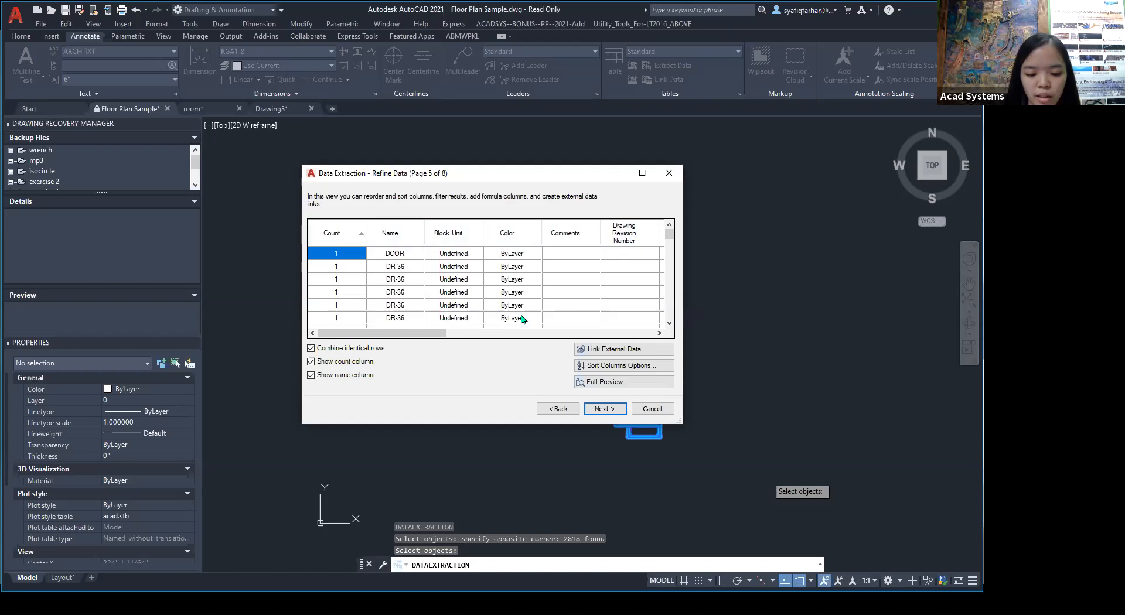
drag(431, 337, 486, 329)
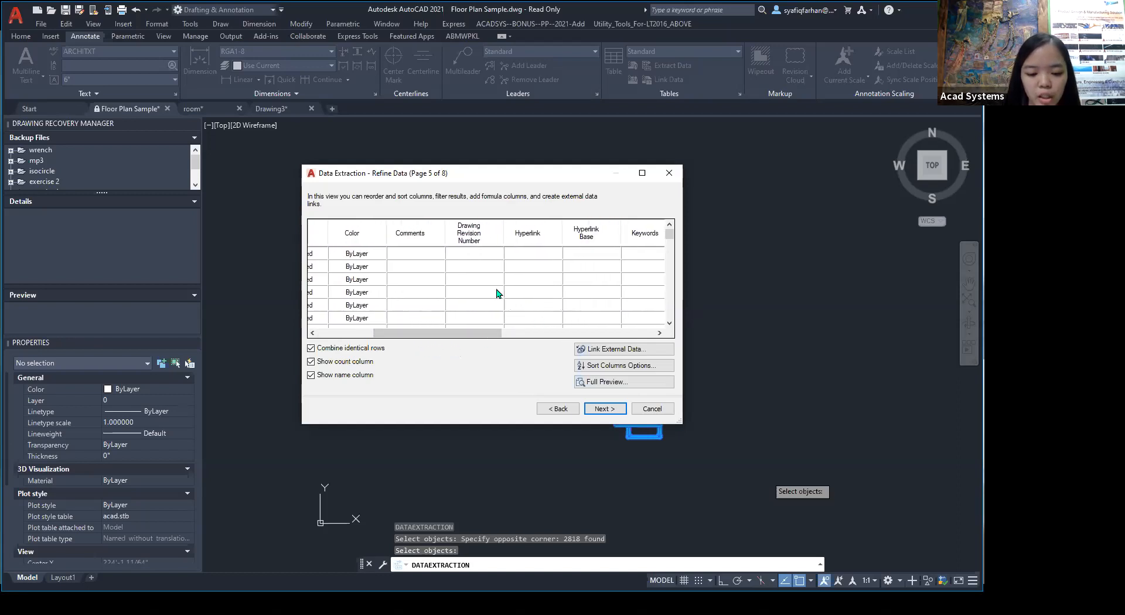
Hide the Comments, Drawing Revision Number, Hyperlink, Hyperlink Base and Keywords columns.
right_click(422, 235)
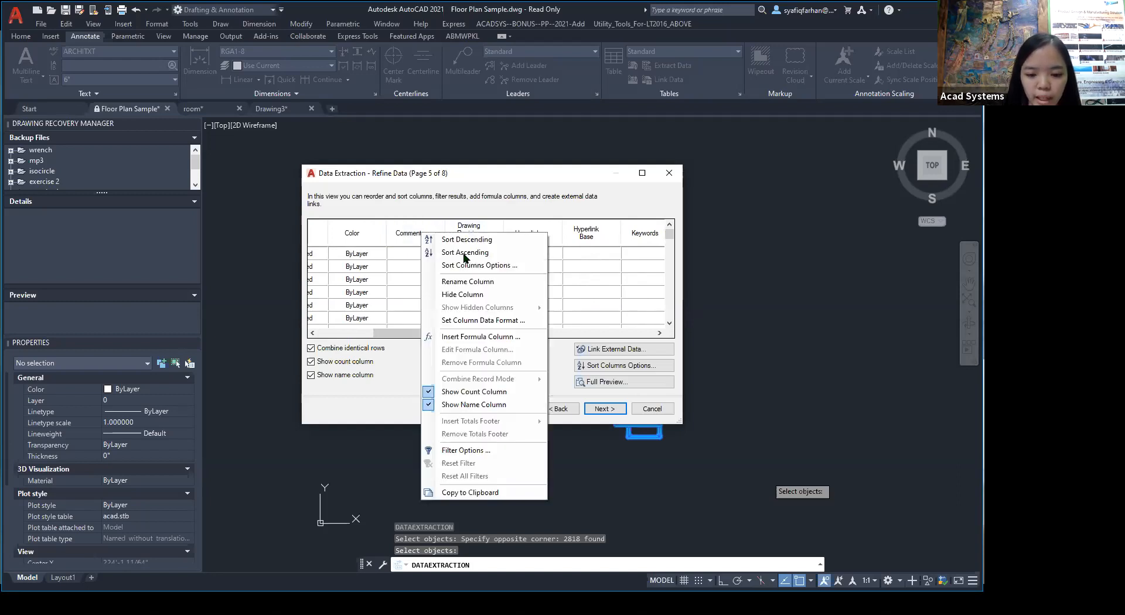
click(463, 294)
right_click(419, 234)
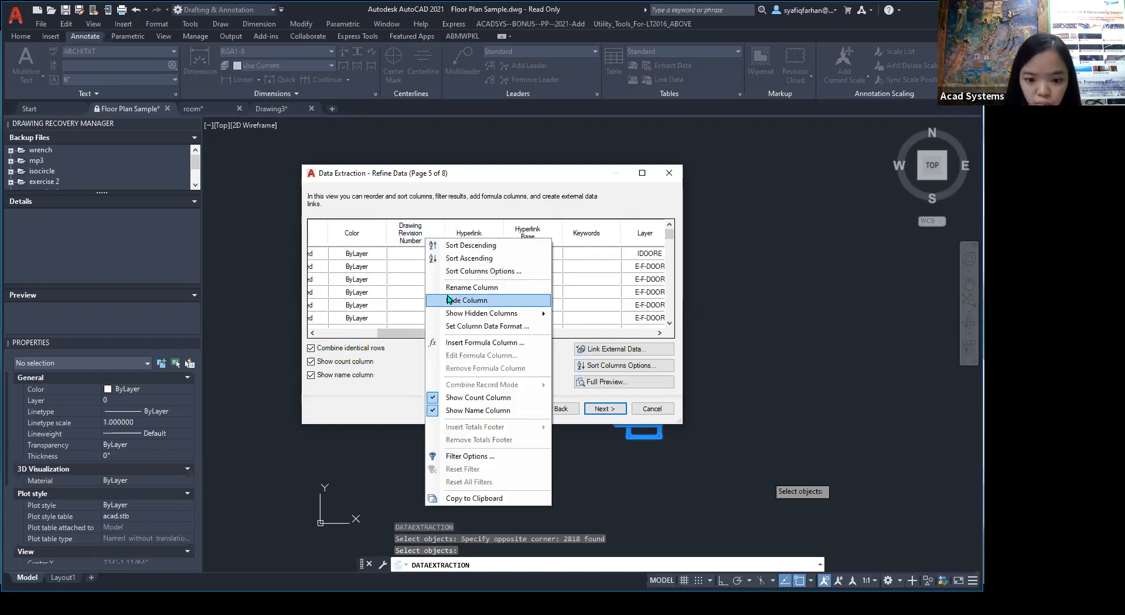
click(446, 294)
right_click(413, 234)
click(444, 295)
right_click(413, 235)
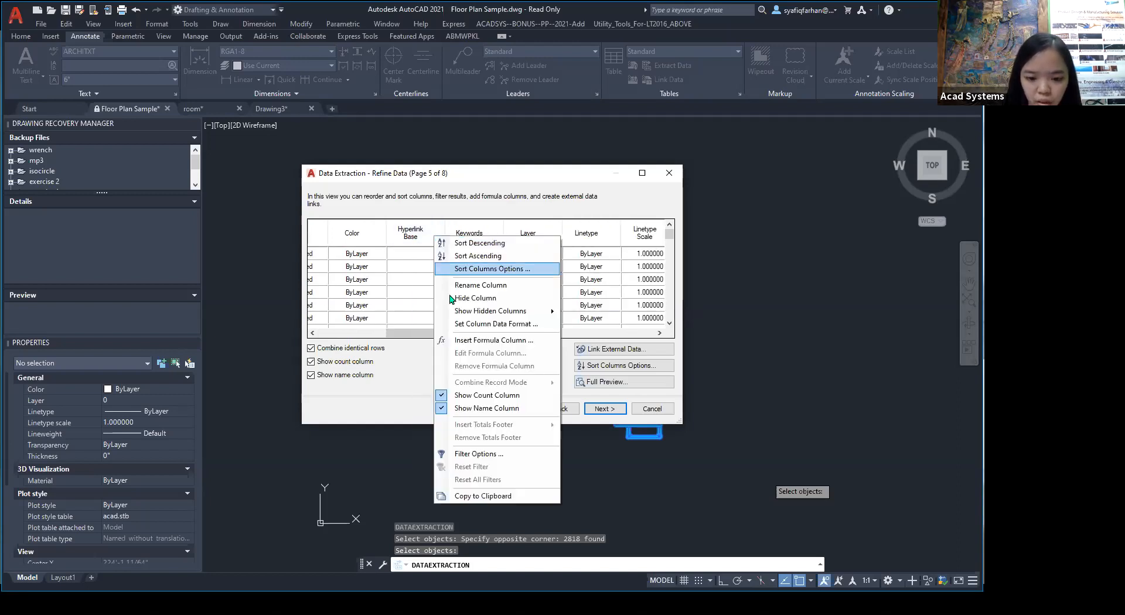
click(444, 295)
right_click(419, 237)
click(441, 304)
Hide the NUMBER and Block Unit columns in the refined data.
drag(449, 333, 538, 323)
right_click(635, 236)
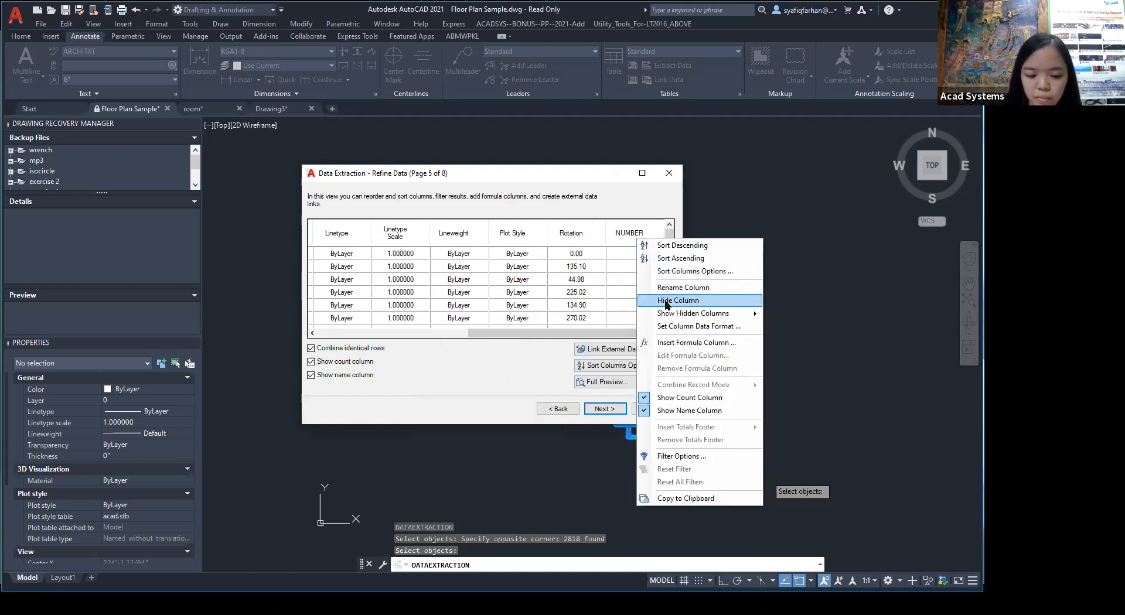
click(655, 301)
drag(480, 332, 335, 351)
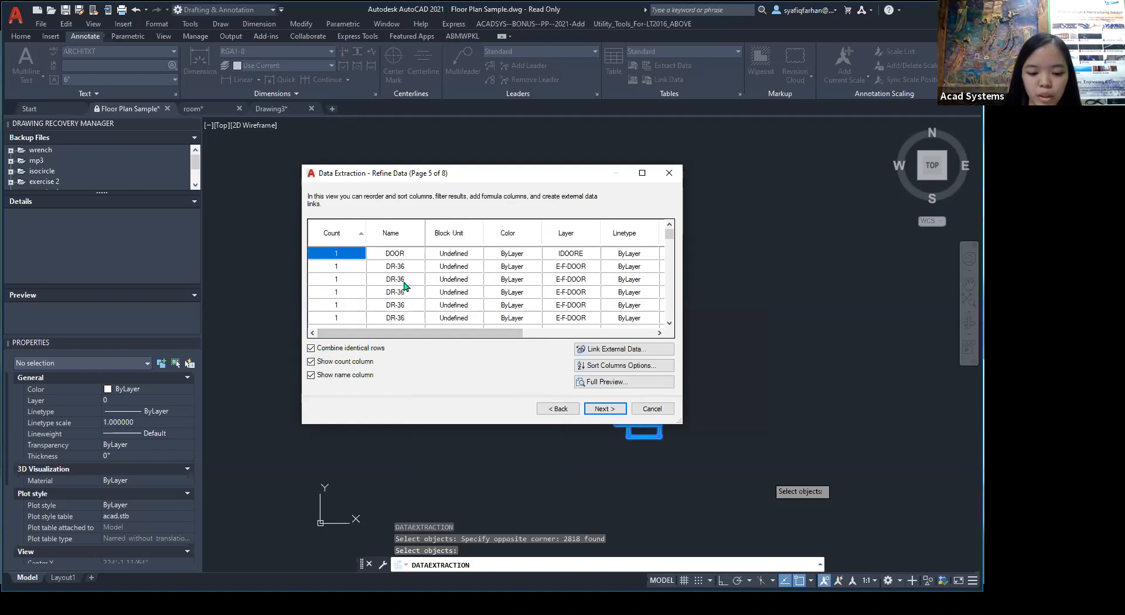
drag(421, 334, 434, 334)
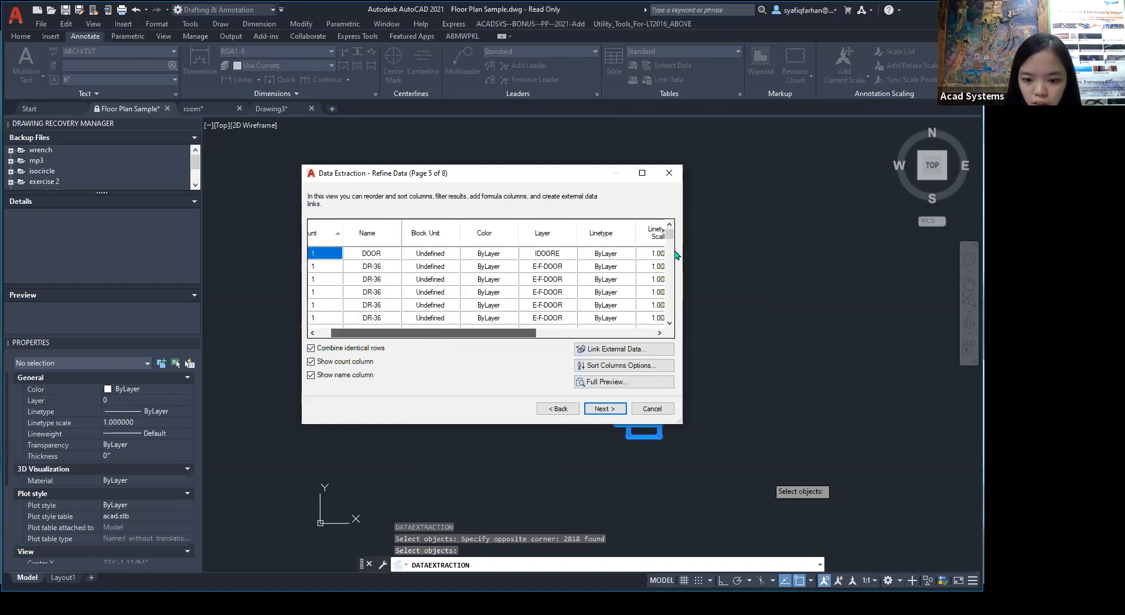
drag(668, 235, 624, 222)
right_click(439, 233)
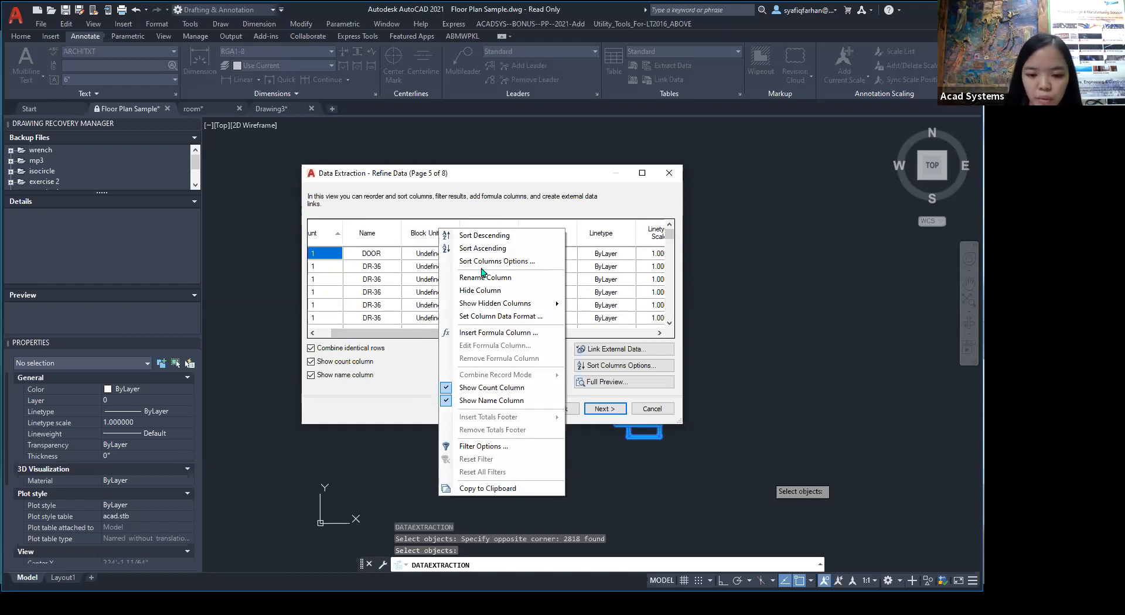
click(486, 290)
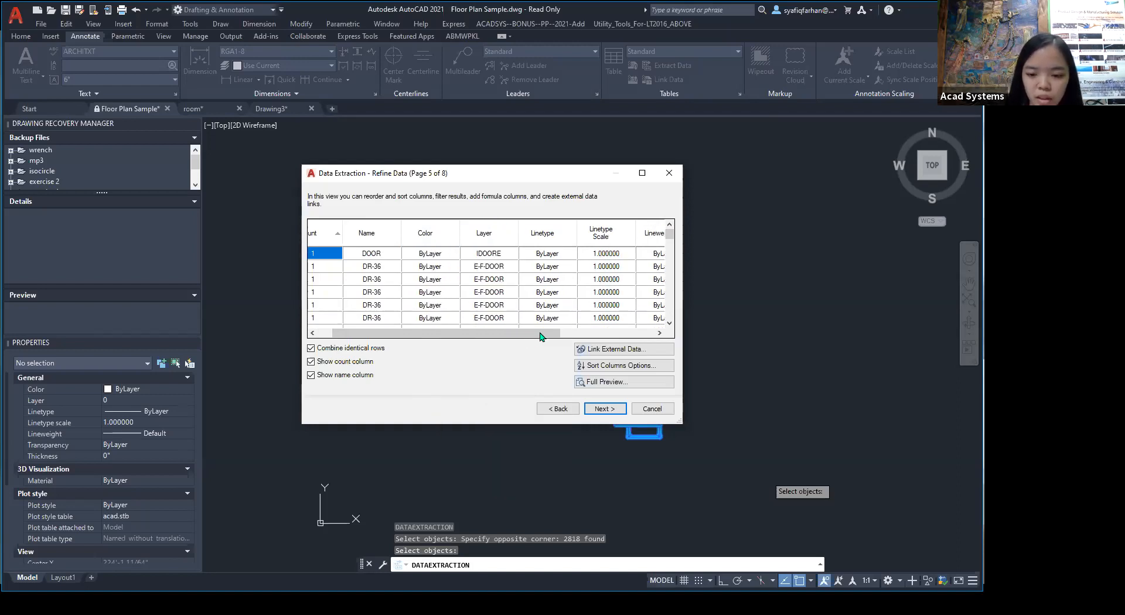
Hide the Linetype and Linetype Scale columns in the refined data.
scroll(673, 300, right, 3)
drag(674, 300, 666, 230)
right_click(495, 234)
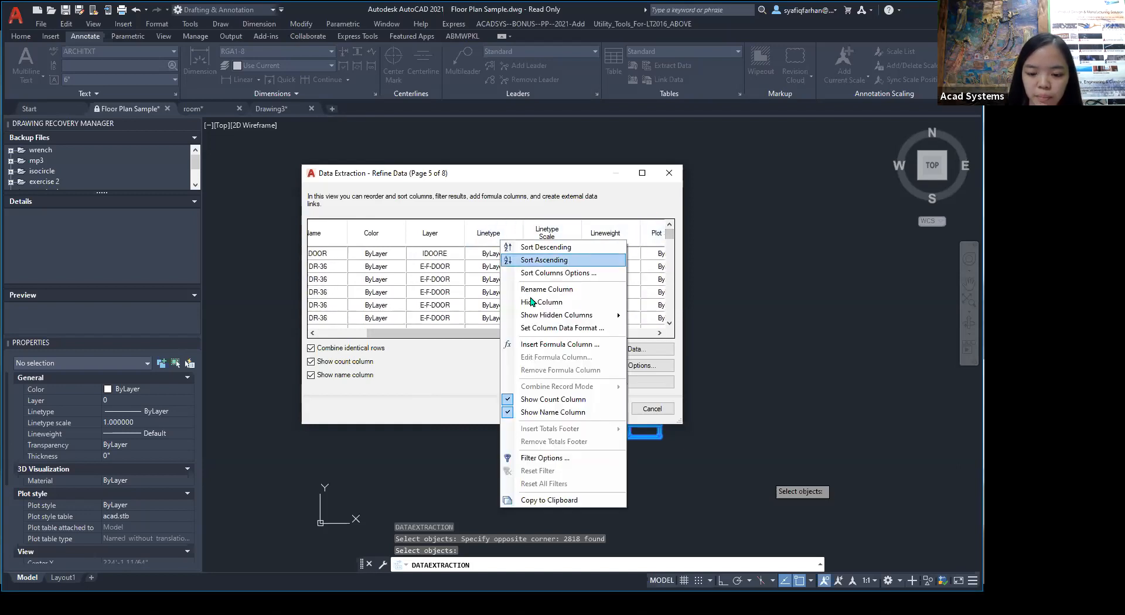
click(534, 293)
right_click(520, 273)
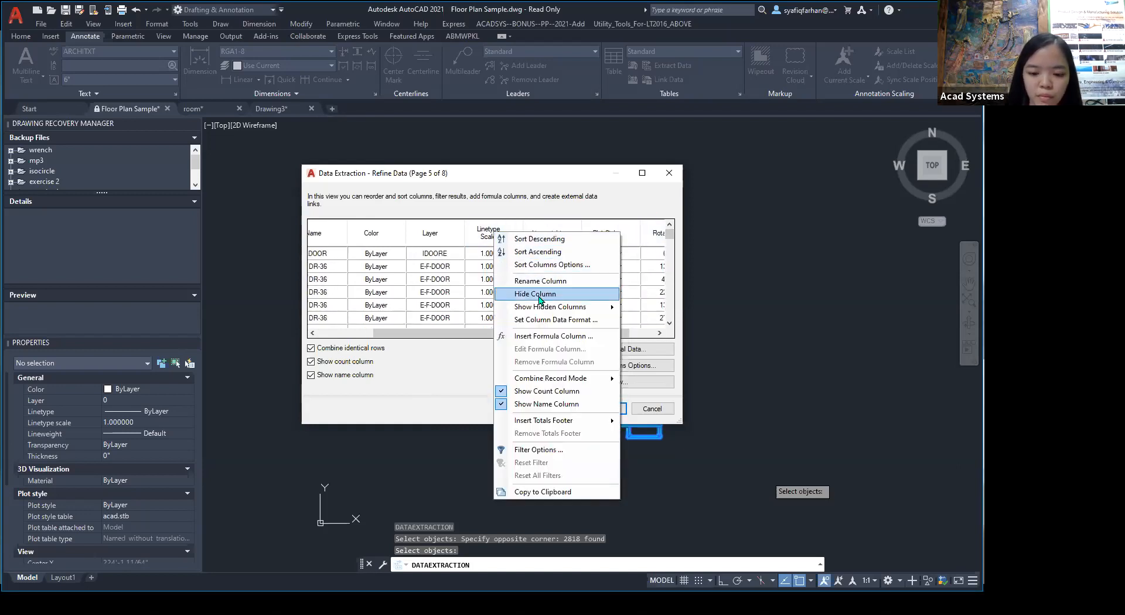
click(540, 296)
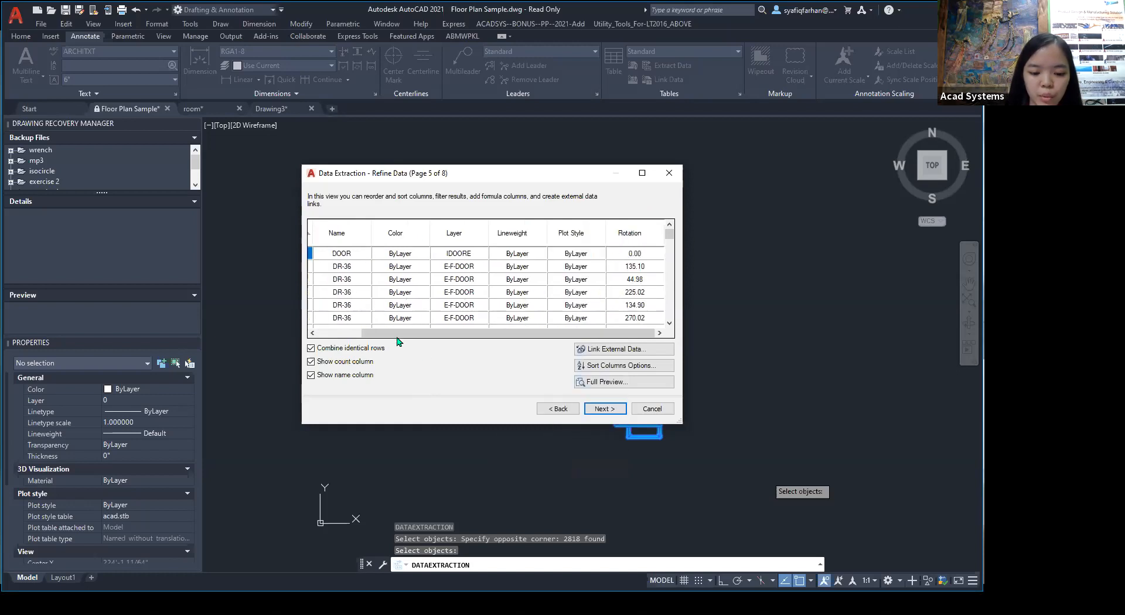
drag(457, 335, 345, 346)
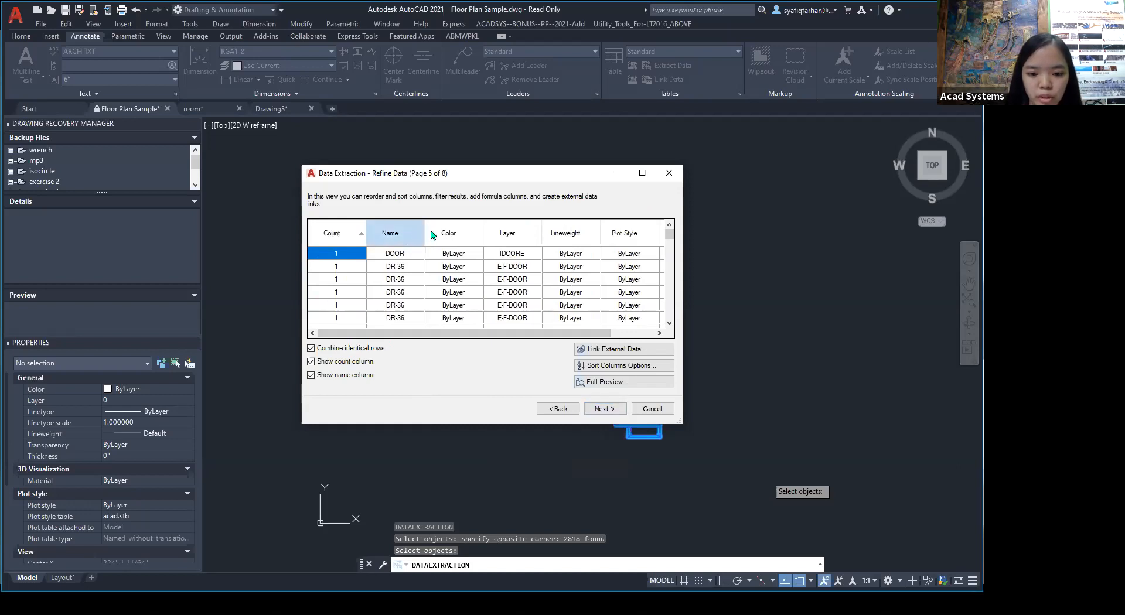
Sort the extracted rows by Name in descending order and look through the sorted list.
click(399, 234)
mouse_move(397, 227)
mouse_down()
mouse_move(459, 227)
mouse_move(418, 229)
mouse_up()
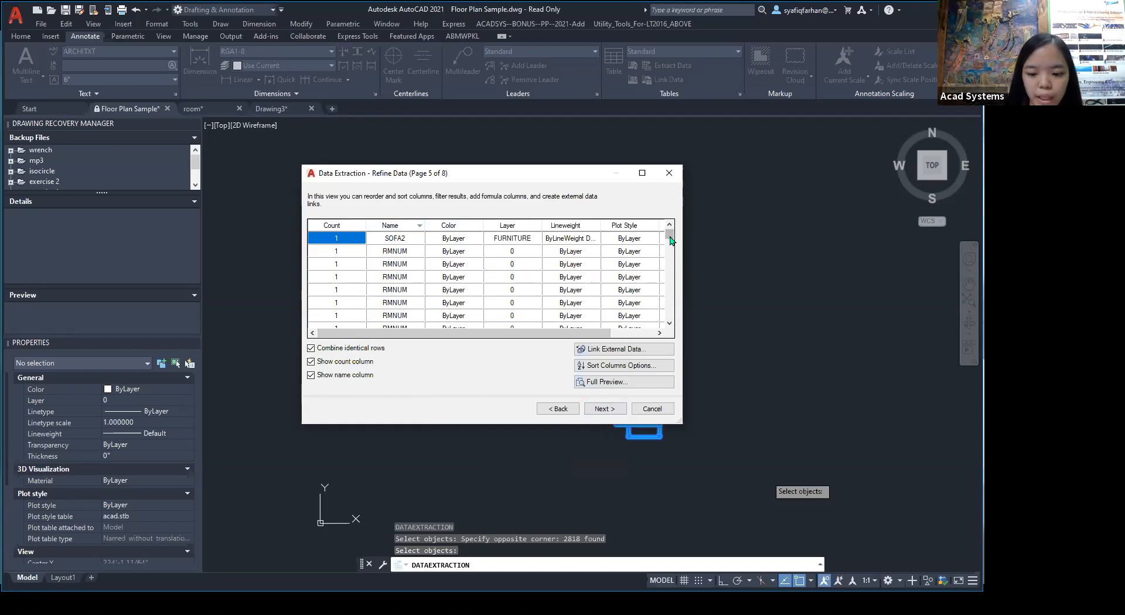
drag(668, 234, 602, 292)
scroll(352, 293, down, 3)
scroll(350, 291, down, 5)
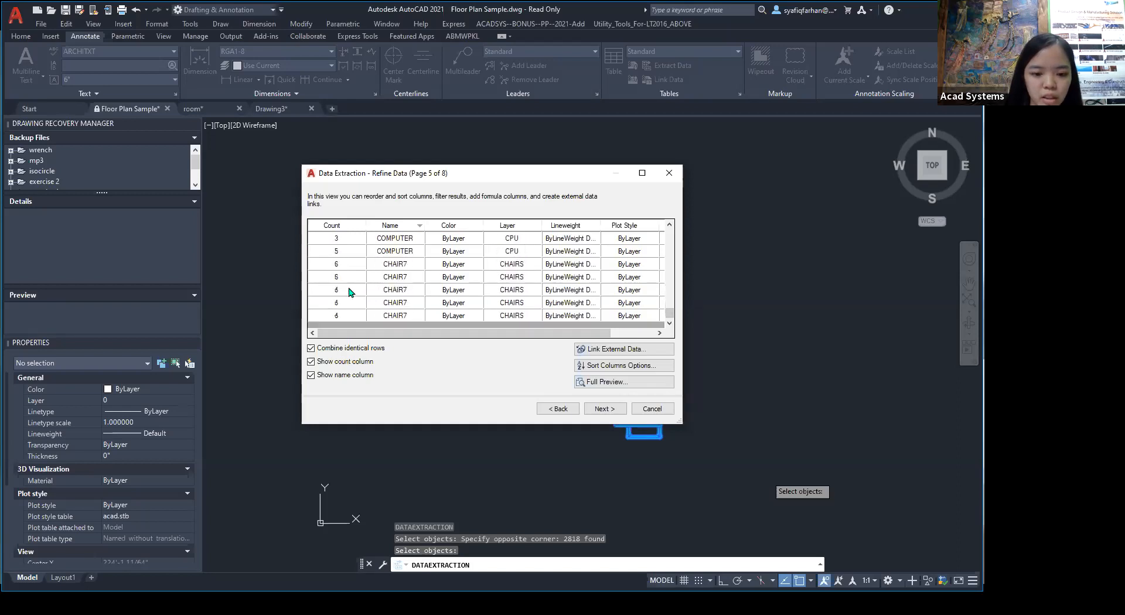
scroll(559, 288, up, 10)
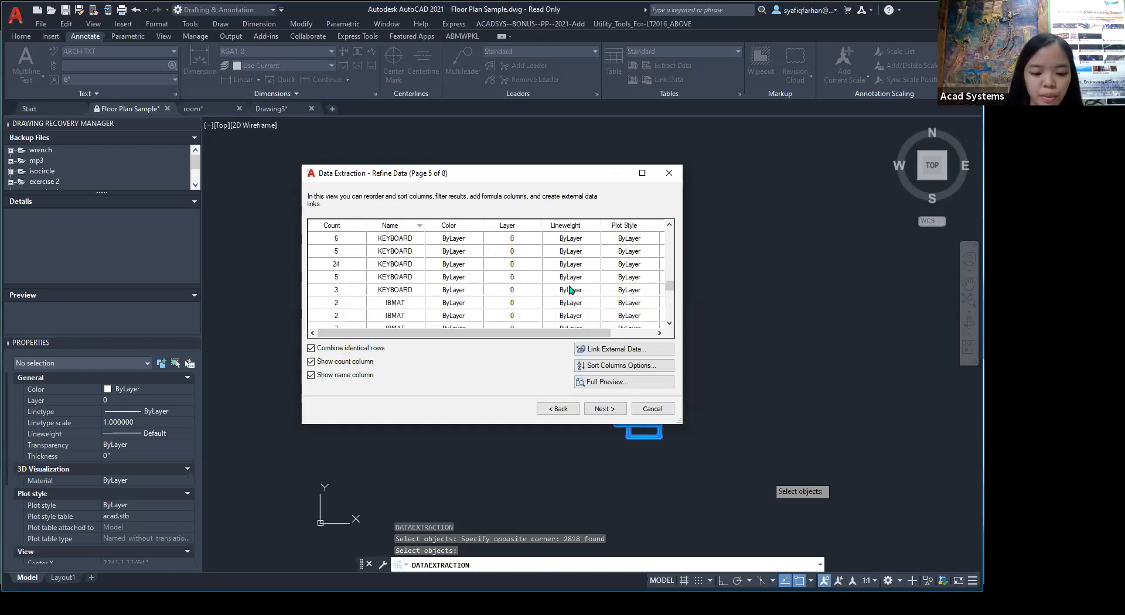
drag(672, 282, 669, 231)
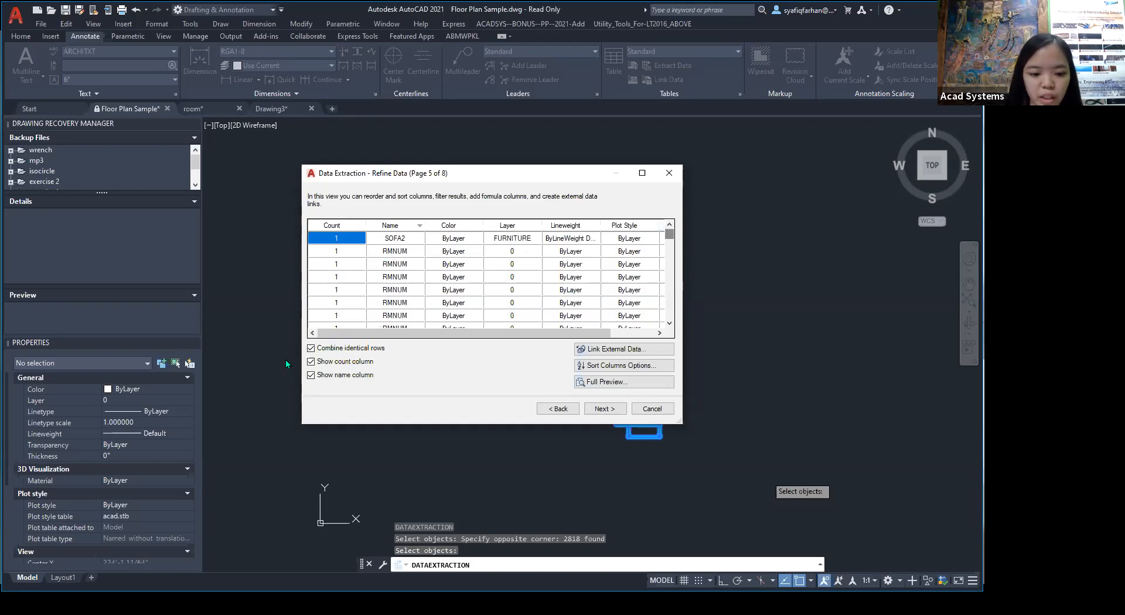
Turn off combining of identical rows, look through the separate rows, and turn the option back on.
click(312, 348)
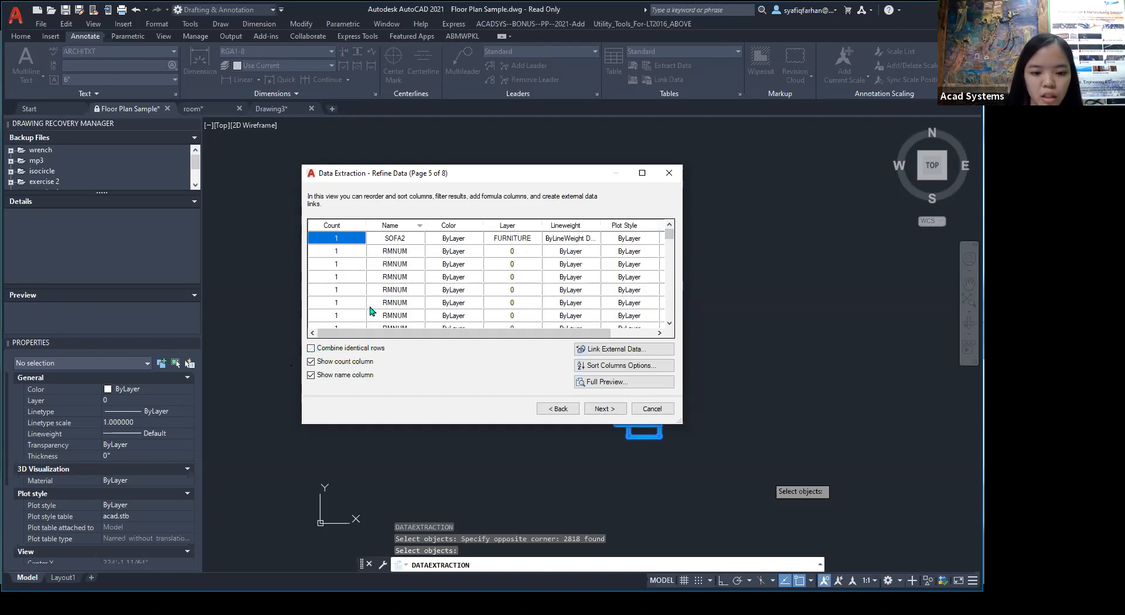
scroll(368, 309, down, 1)
scroll(401, 302, down, 3)
mouse_move(669, 242)
mouse_down()
mouse_move(672, 308)
mouse_move(669, 233)
mouse_up()
click(311, 348)
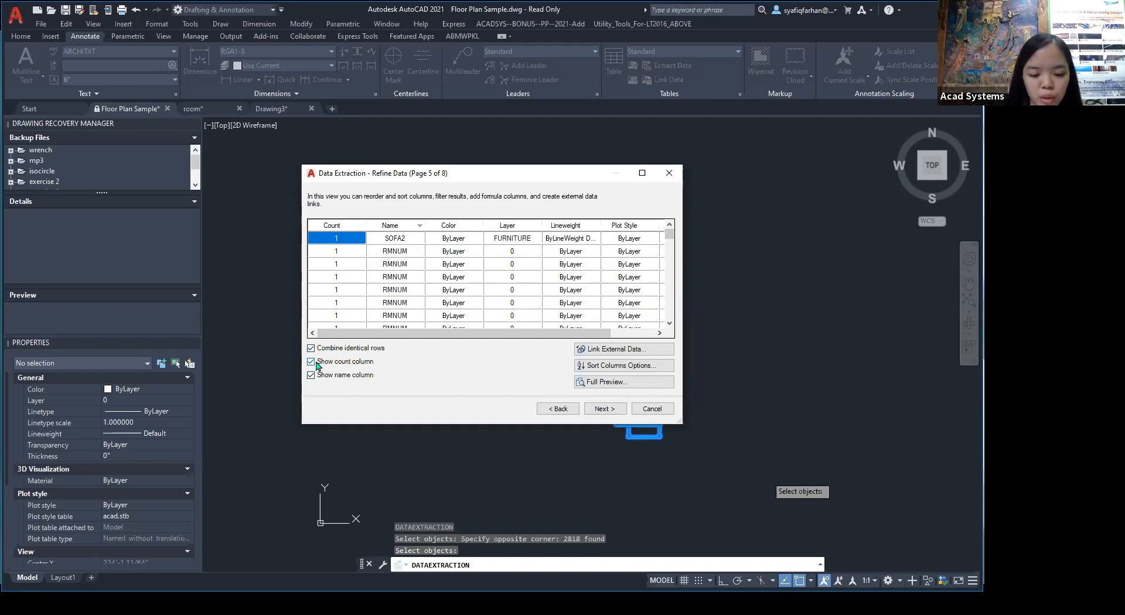
Hide and restore the count column, and do the same with the name column.
click(316, 363)
click(311, 362)
click(311, 375)
click(310, 377)
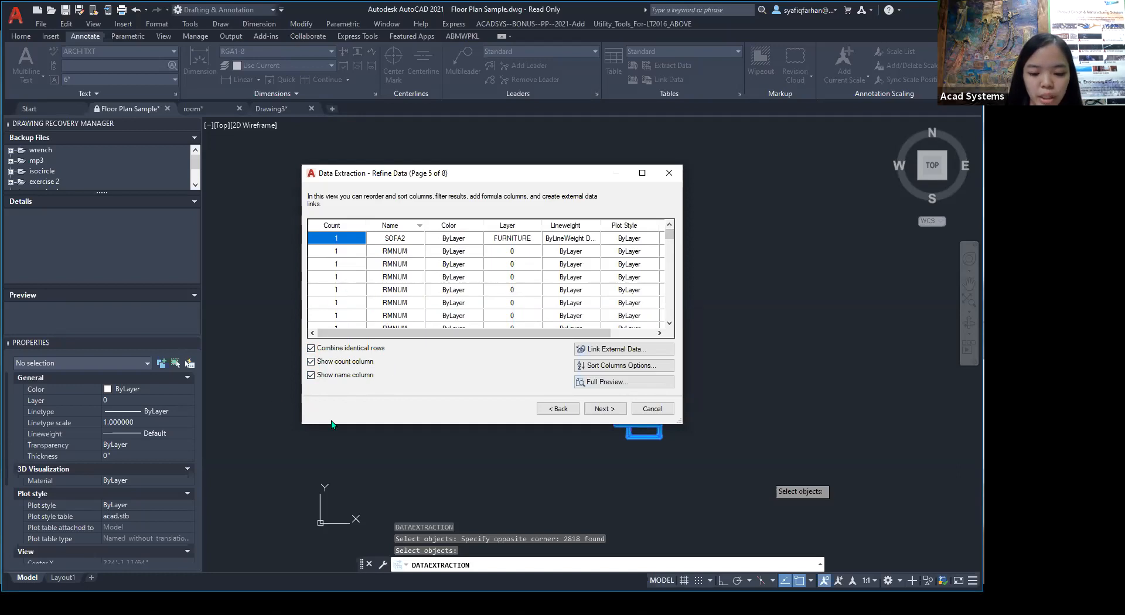
Examine the extracted rows in the full preview and close it.
click(608, 382)
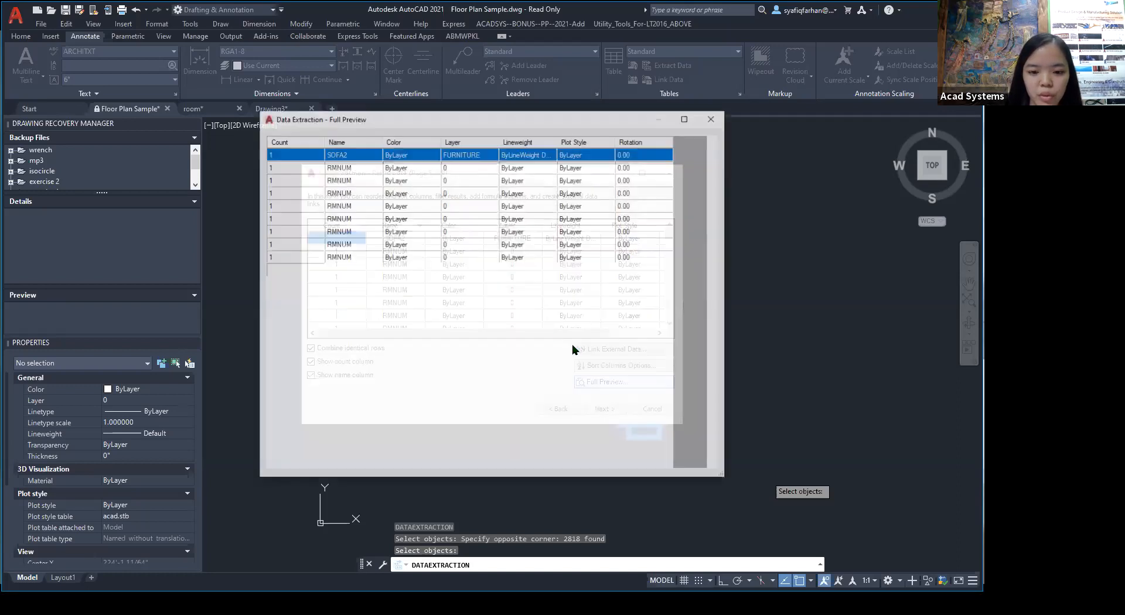
scroll(554, 332, down, 3)
scroll(554, 333, down, 15)
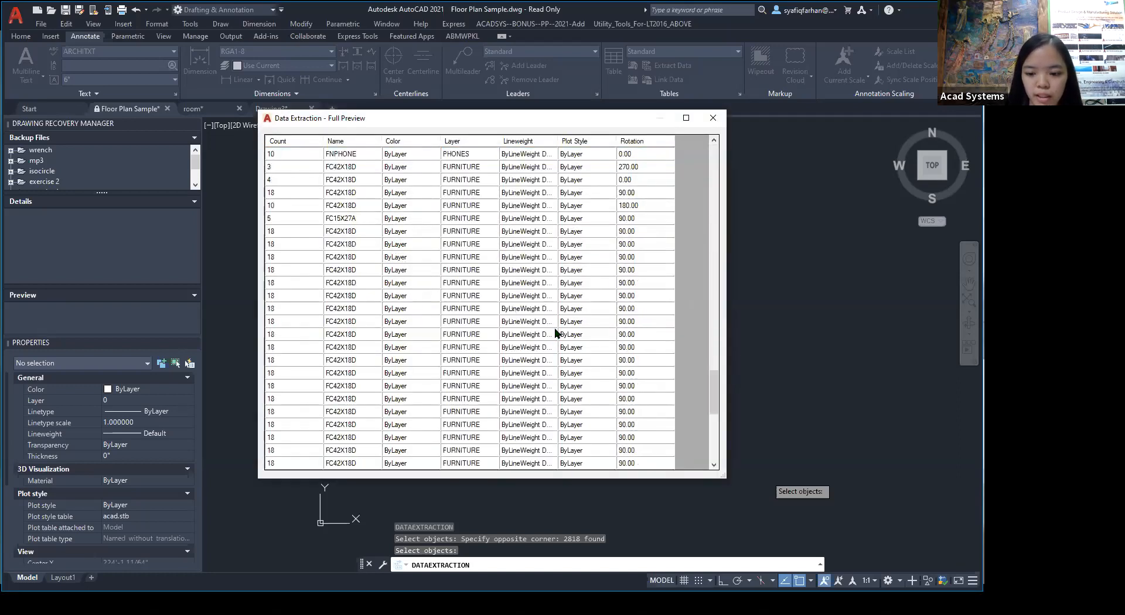
click(712, 119)
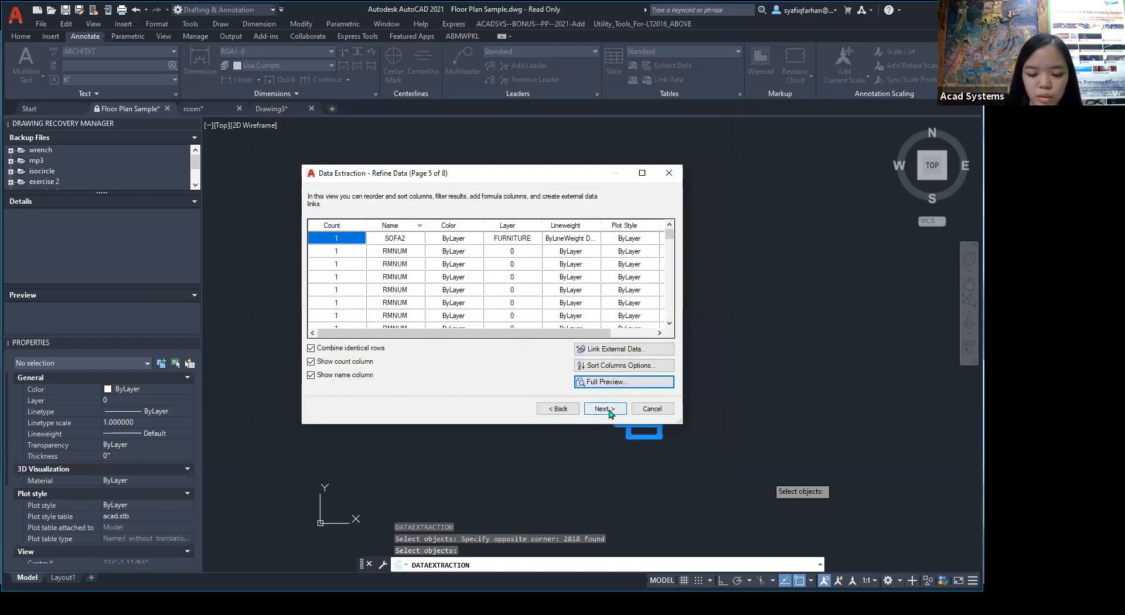
Proceed to the output page and enable both inserting the extraction table into the drawing and outputting data to an external file.
click(608, 410)
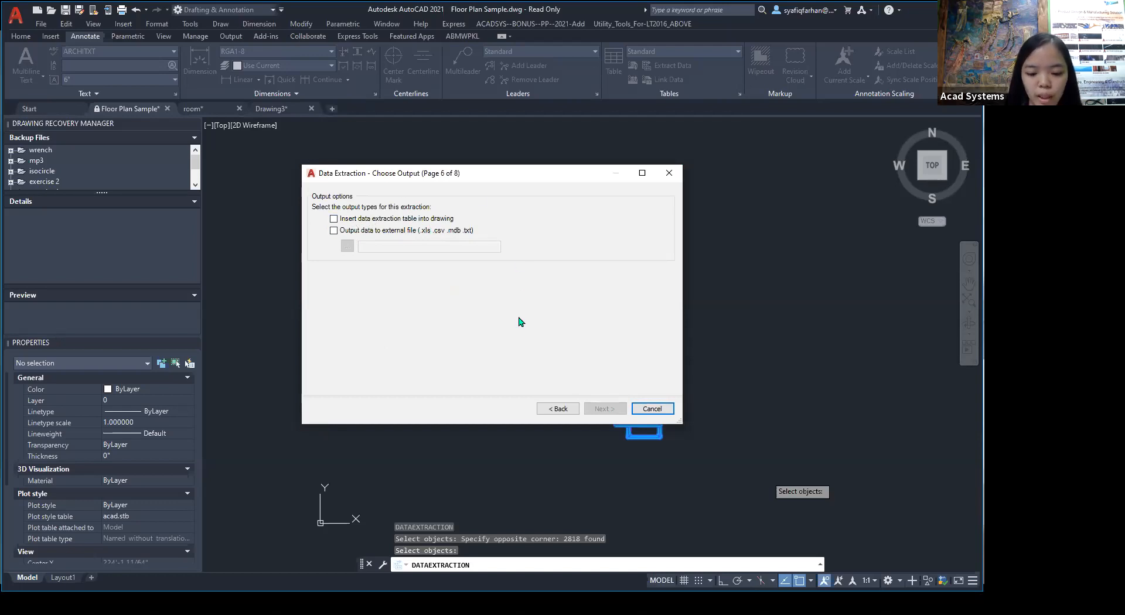
click(333, 219)
click(334, 230)
Set the external output file to Floor Plan Sample.xls on the Desktop.
click(347, 247)
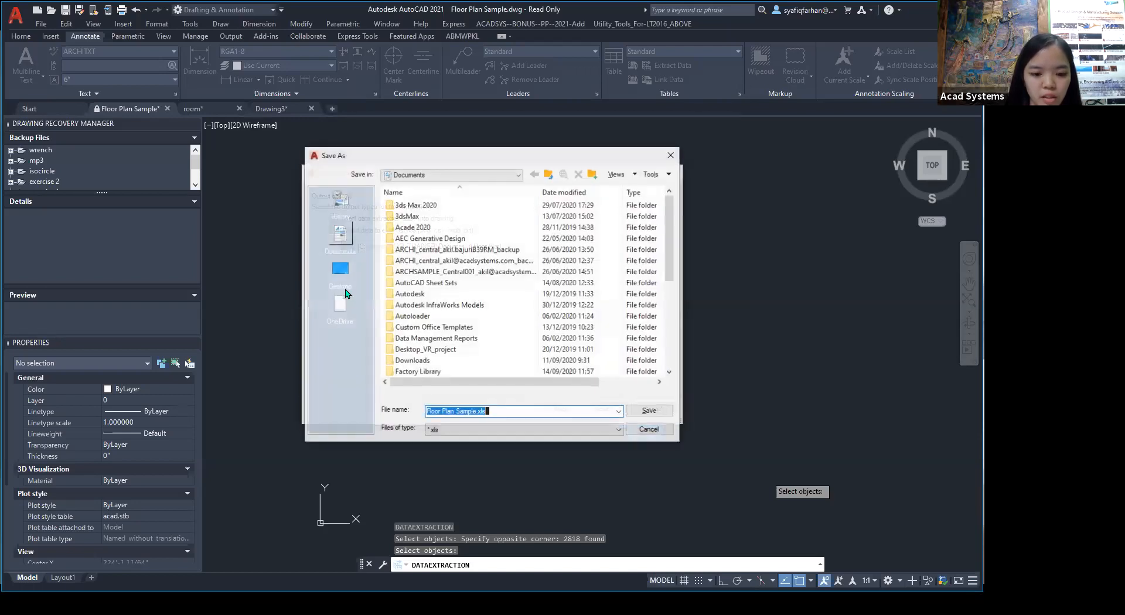
click(486, 412)
click(477, 411)
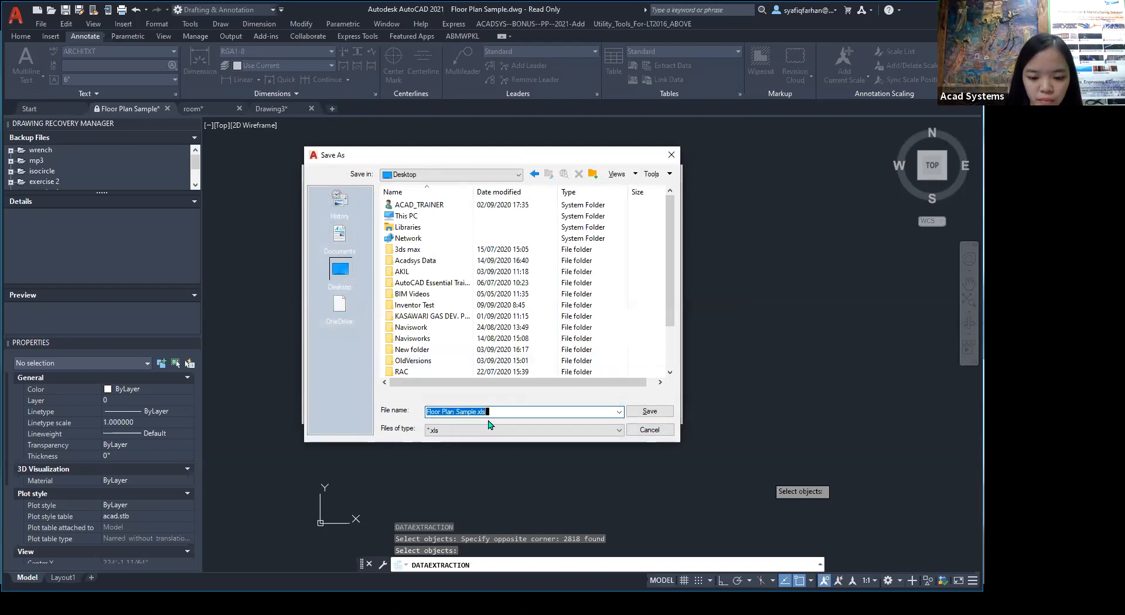
click(477, 412)
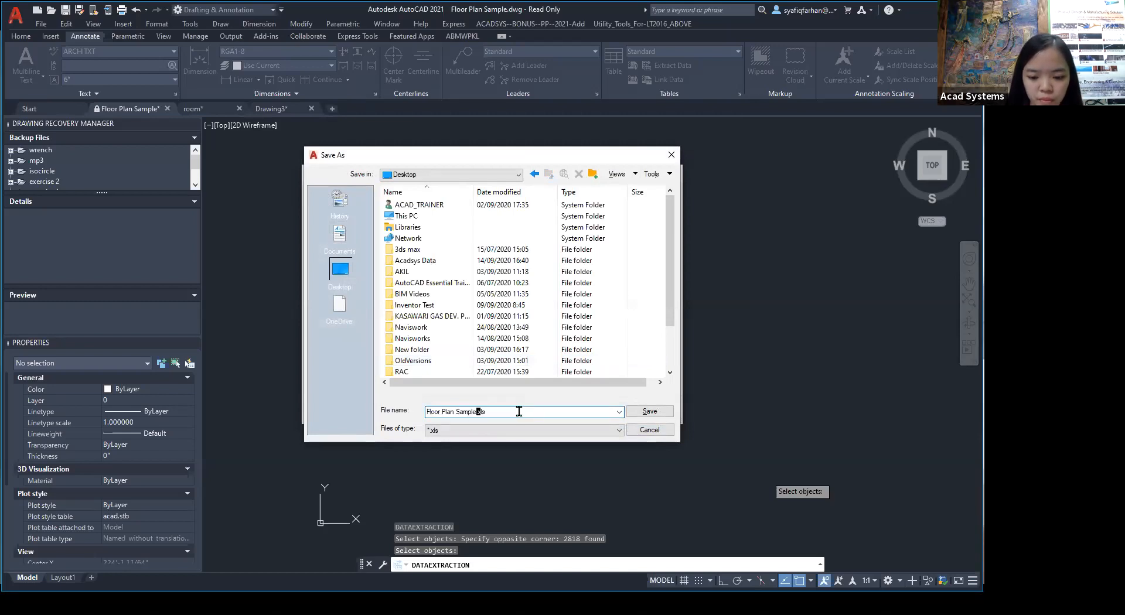
click(649, 411)
click(475, 328)
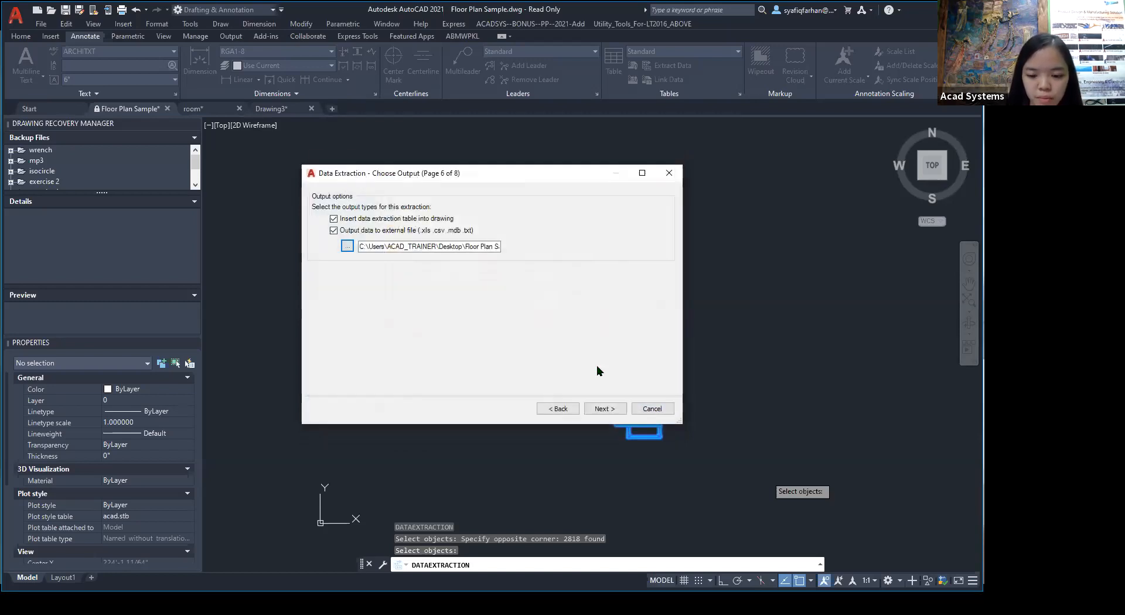
Proceed to the Table Style page and give the table the title "floor plan".
click(603, 409)
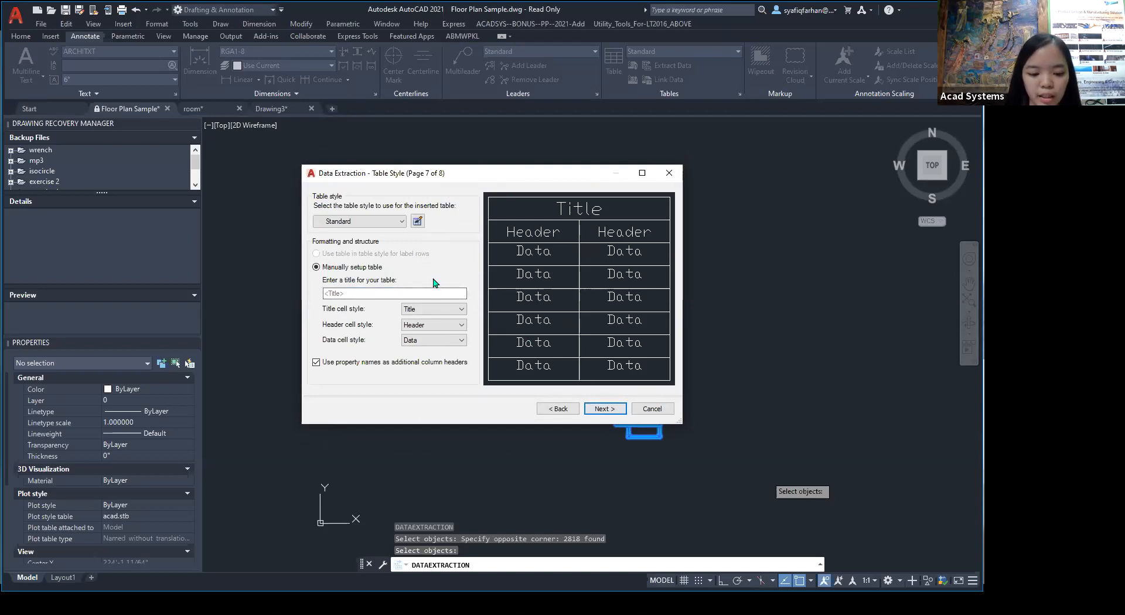
click(361, 293)
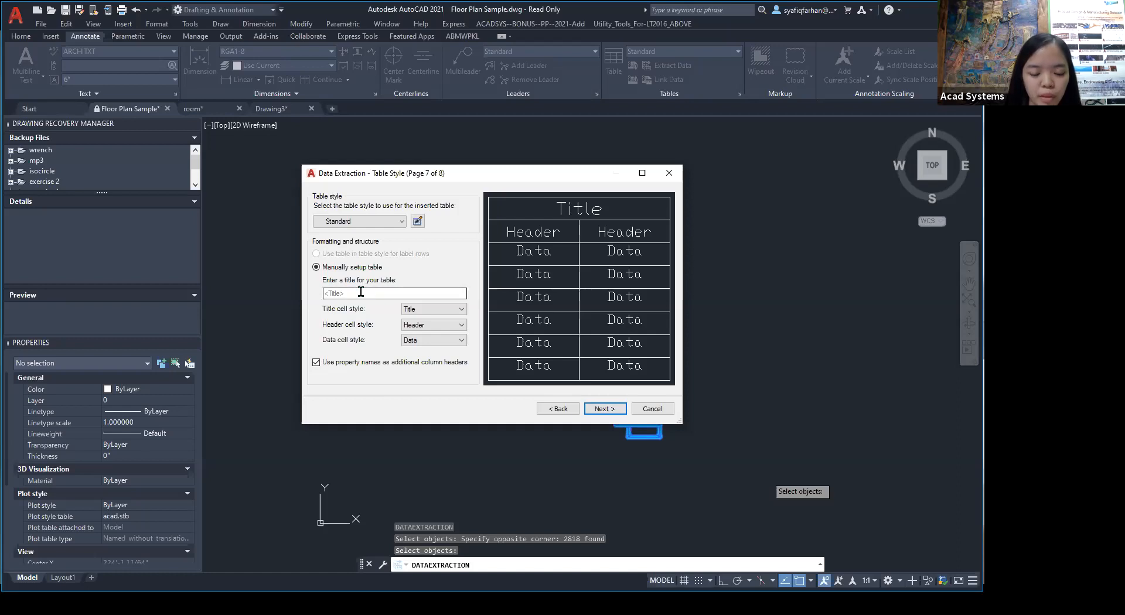
text(d)
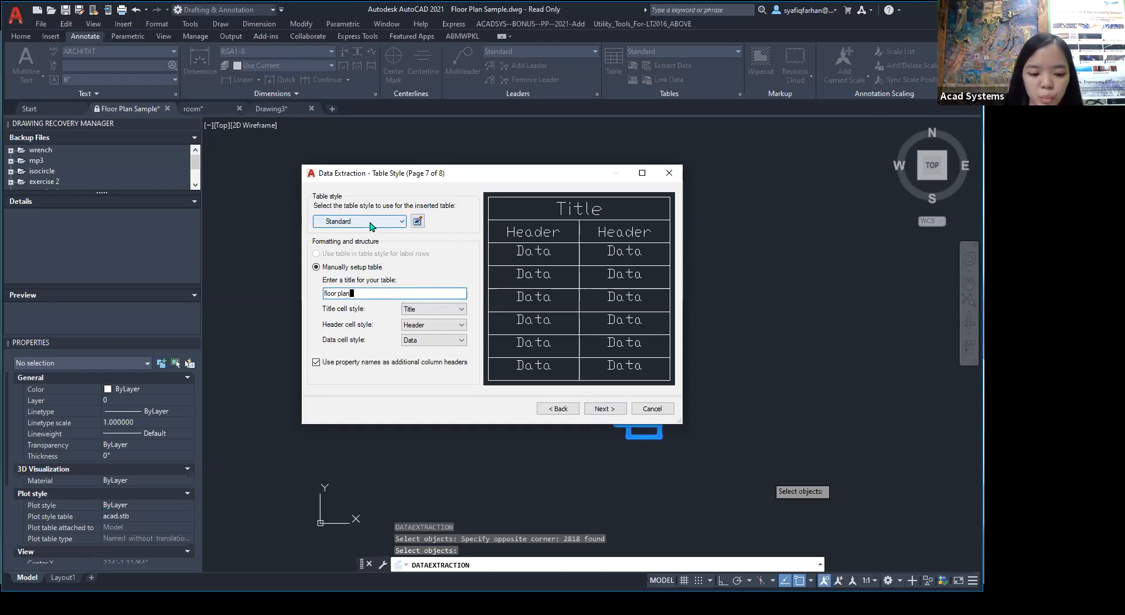
Set the data cell text color of the Standard table style to Yellow and proceed to the Finish page.
click(418, 221)
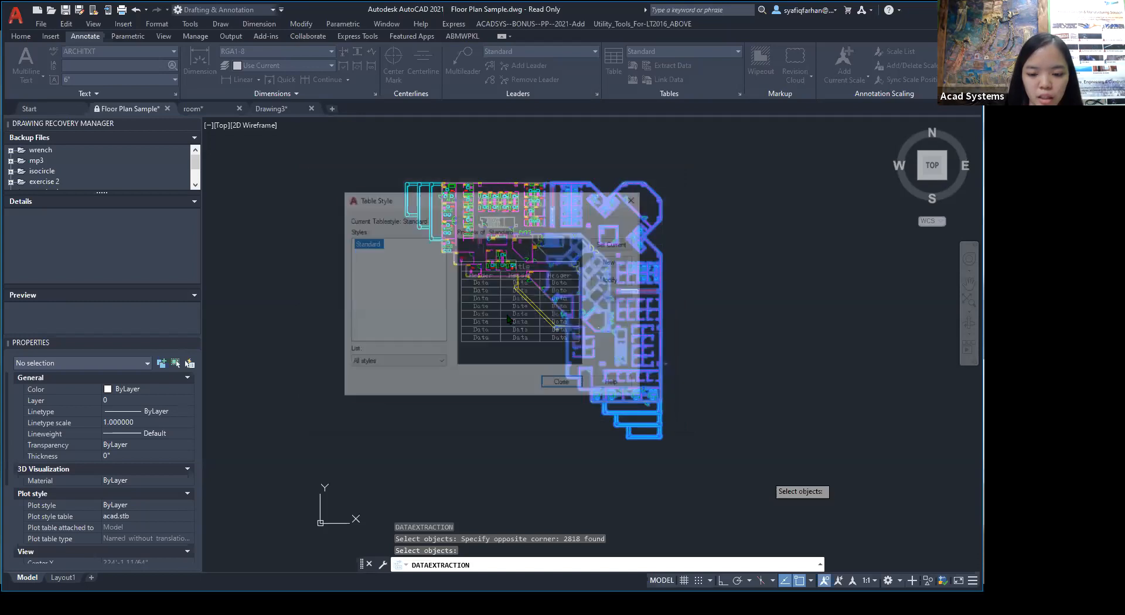
click(613, 280)
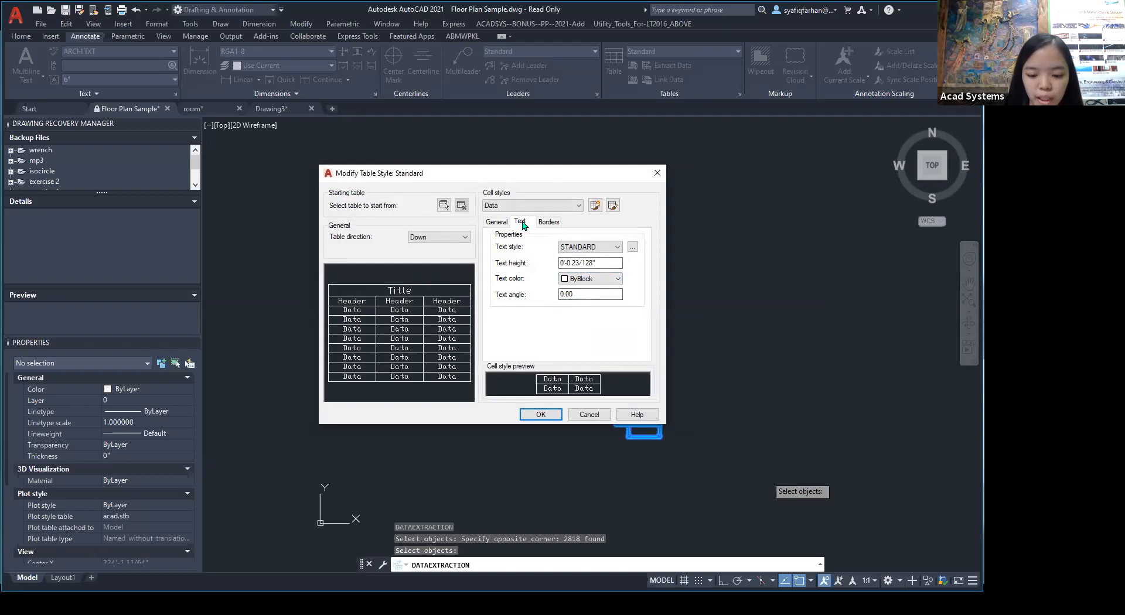
click(578, 280)
click(579, 318)
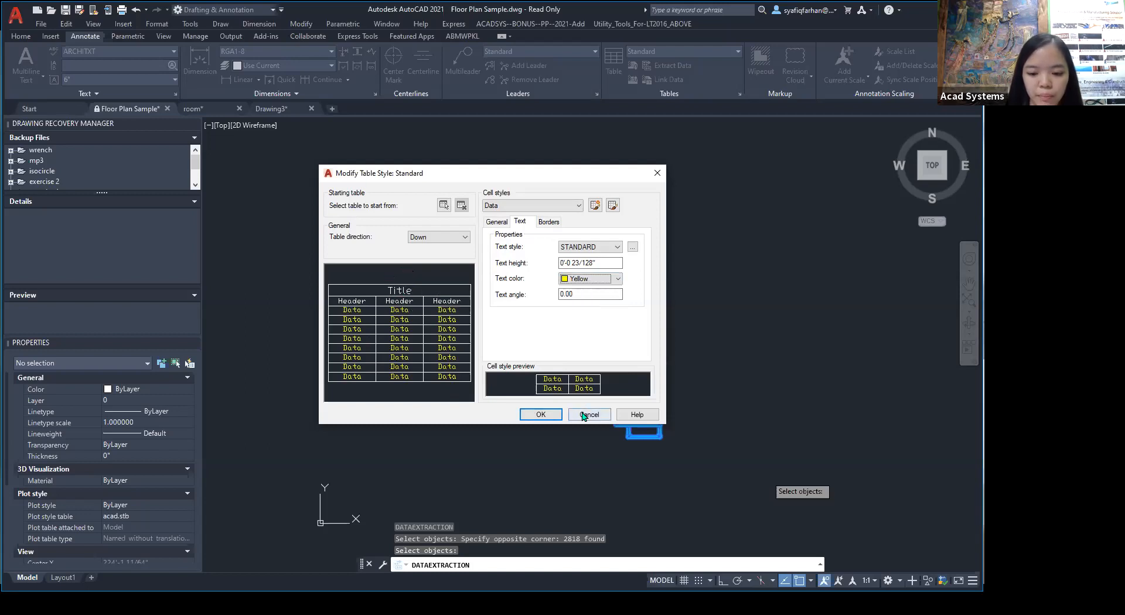
click(547, 416)
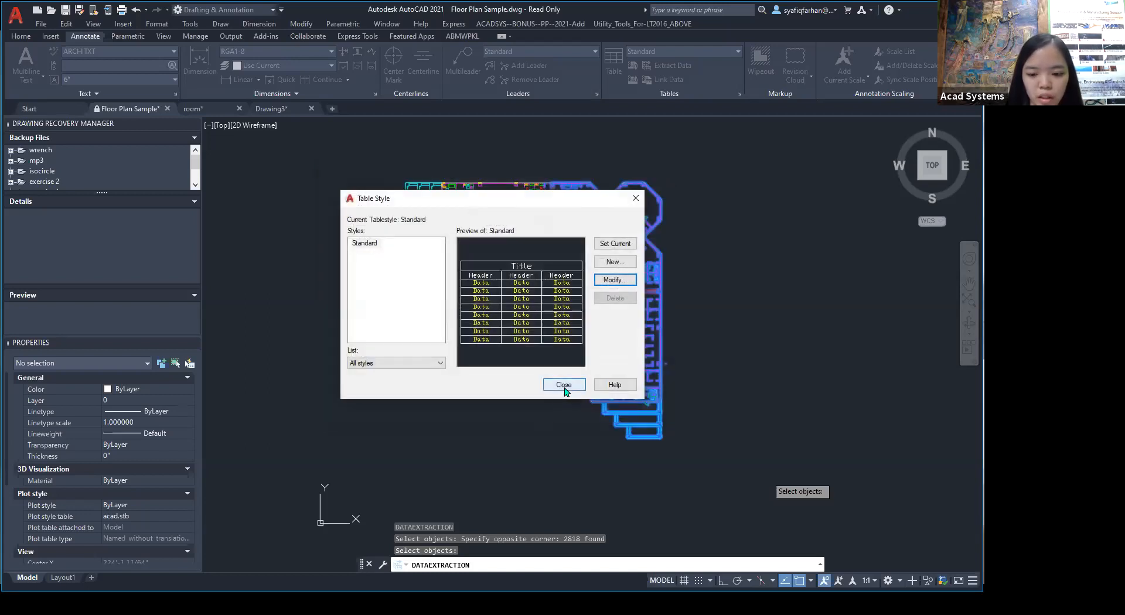
click(565, 385)
click(601, 410)
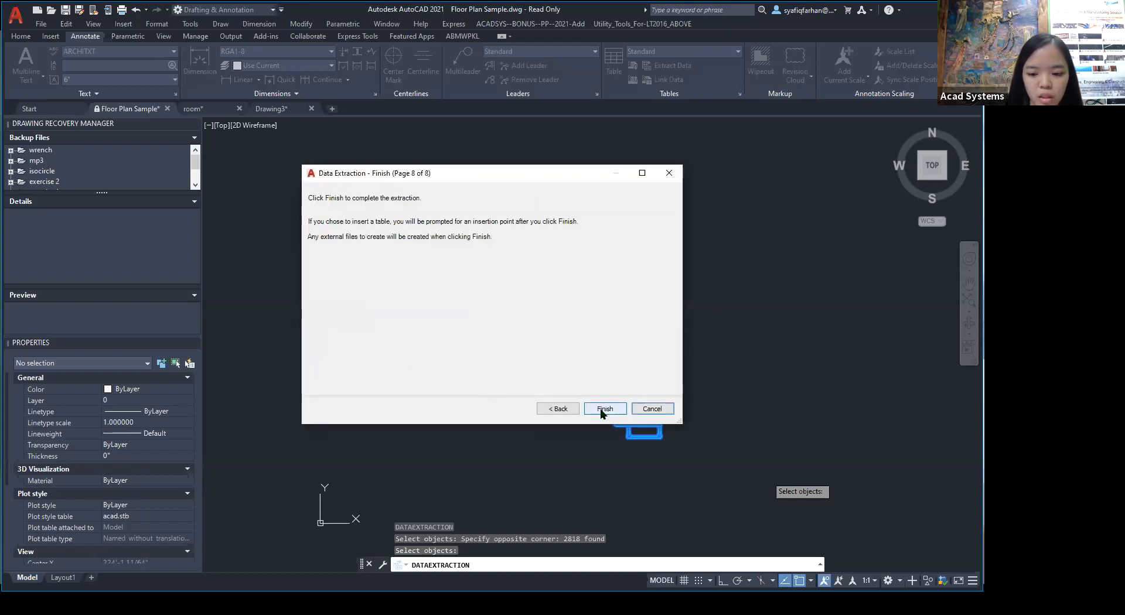
Complete the data extraction and place the table in the empty space to the right of the floor plan.
click(603, 409)
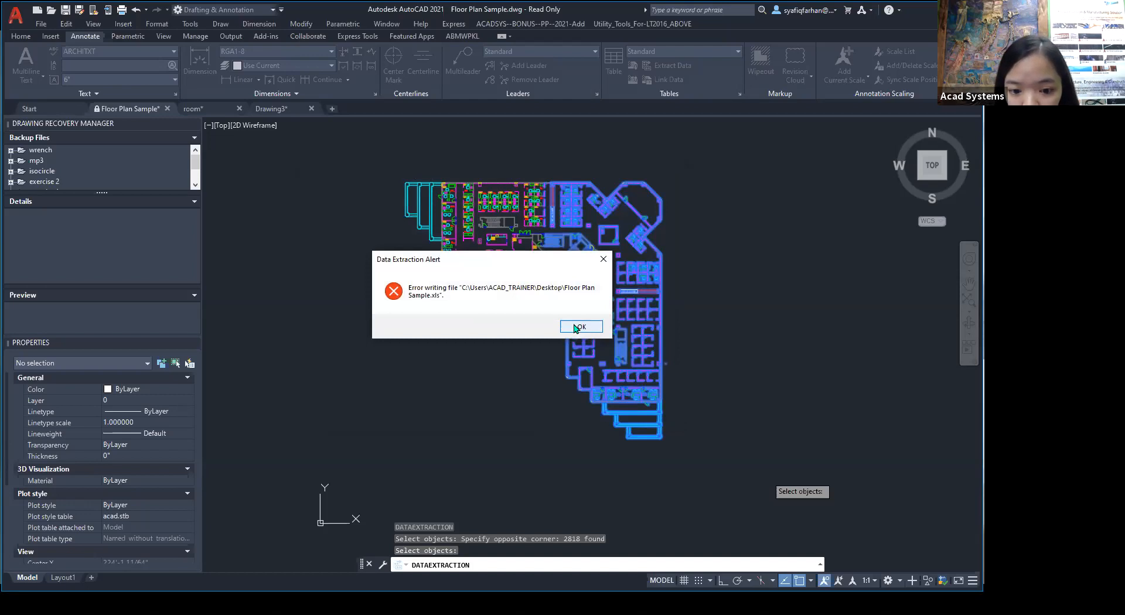
click(576, 328)
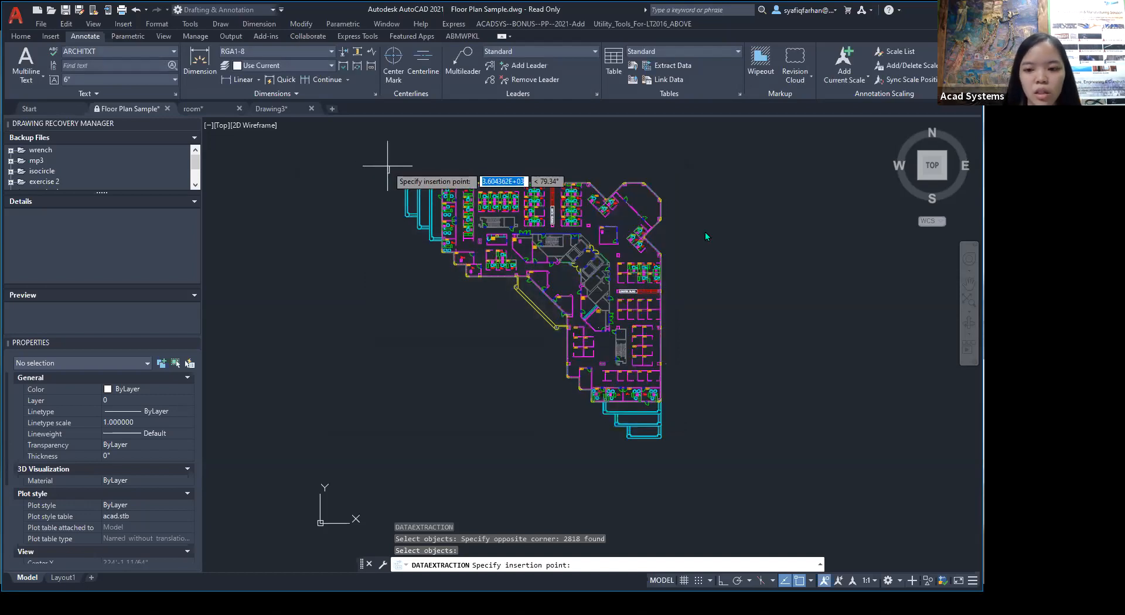
middle_drag(713, 223, 577, 233)
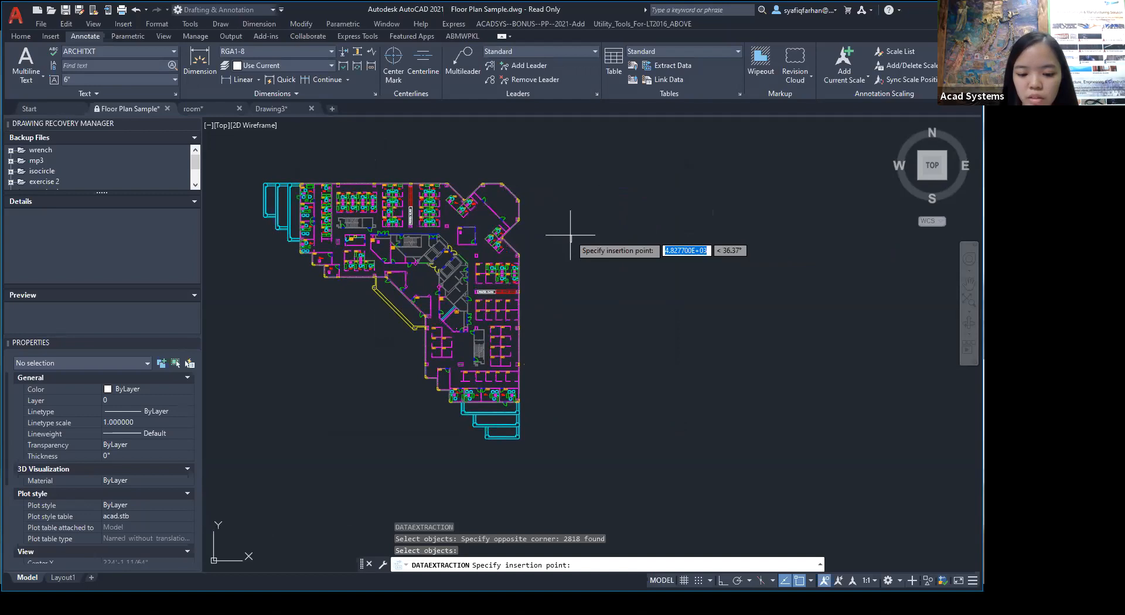
click(592, 206)
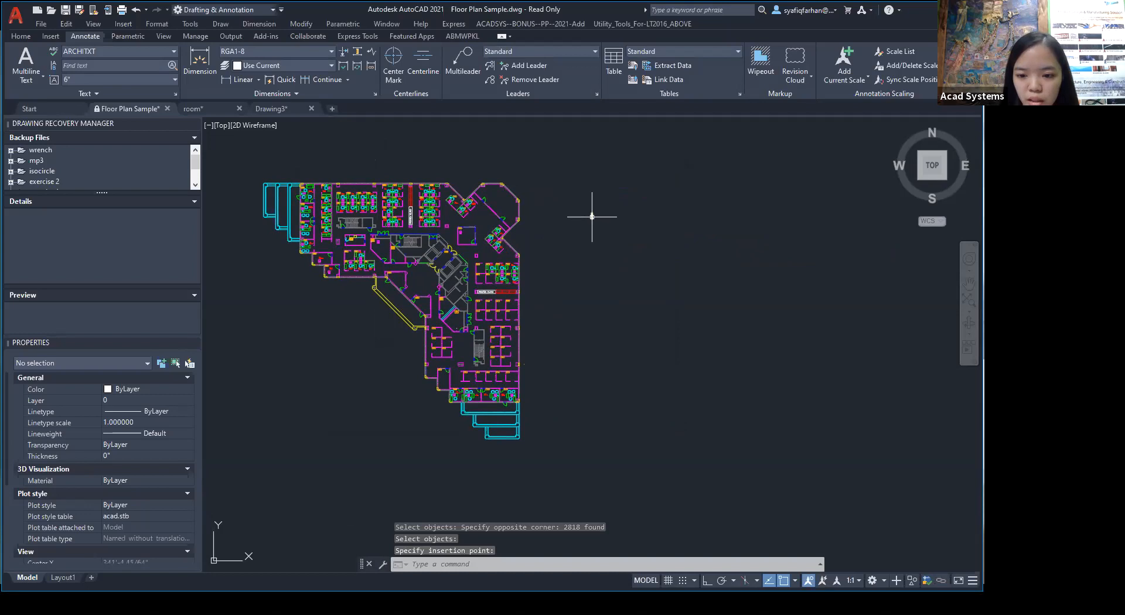
Scale up the tiny extraction table from a base point on it to a width of about 51'-7".
click(591, 218)
click(396, 143)
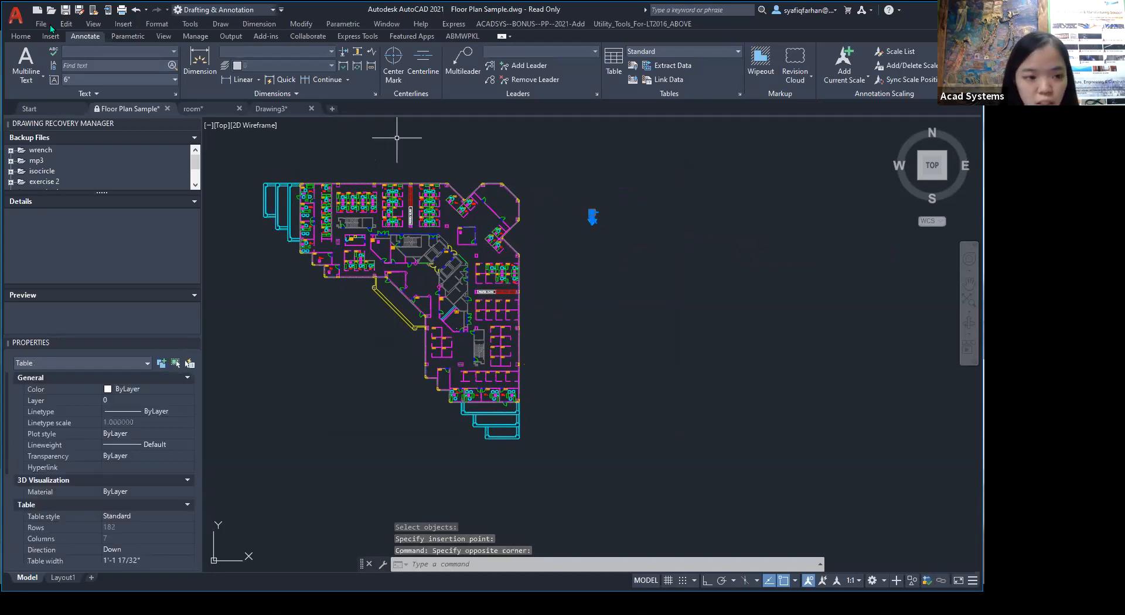
click(21, 36)
click(197, 79)
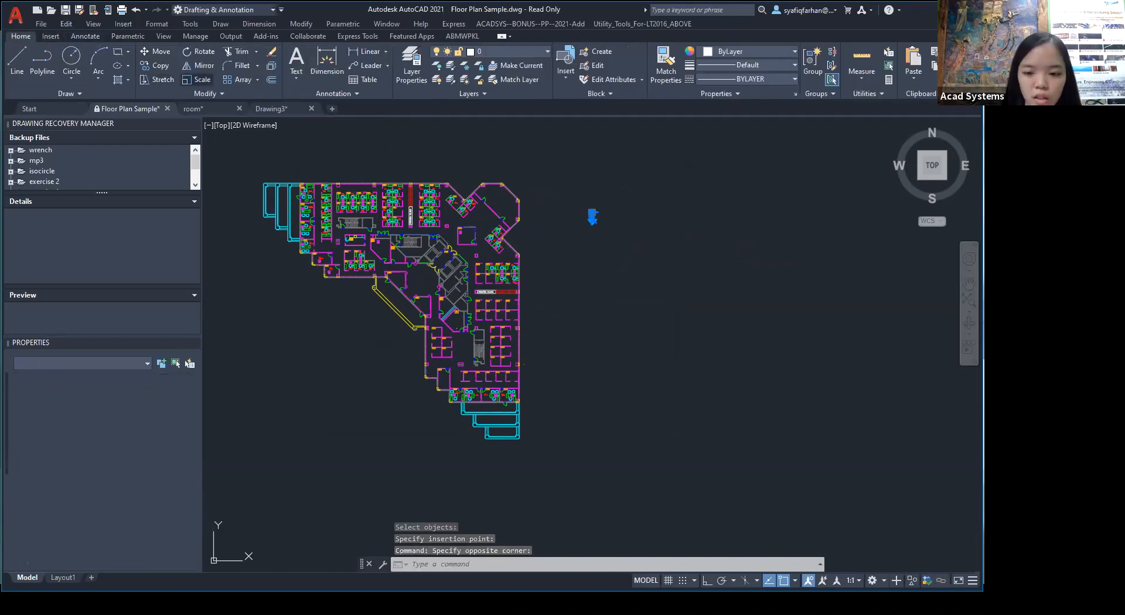
click(592, 216)
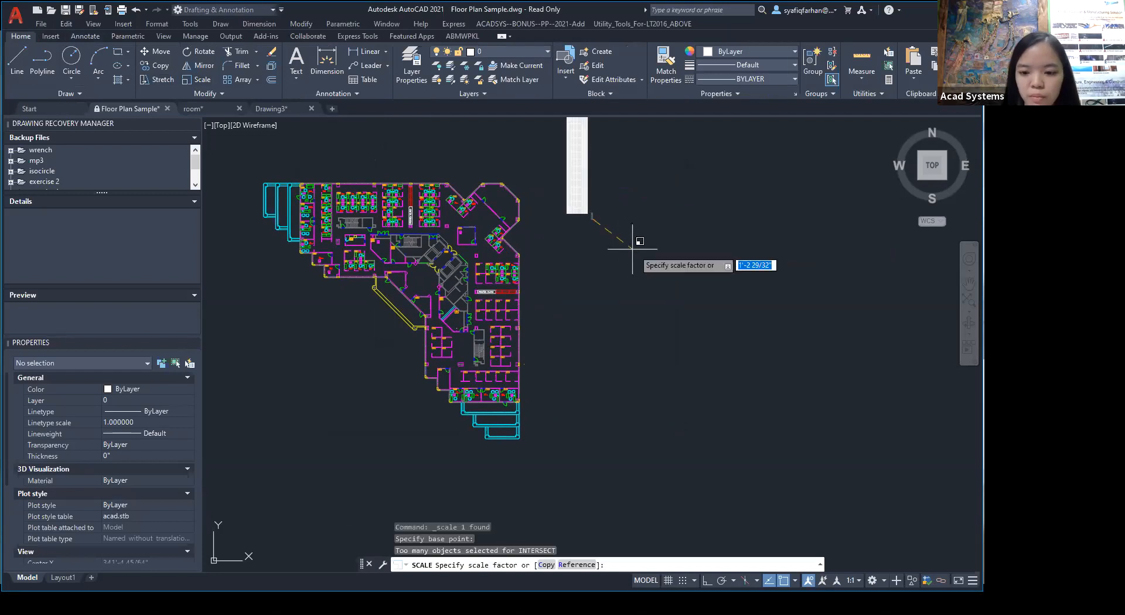
click(726, 293)
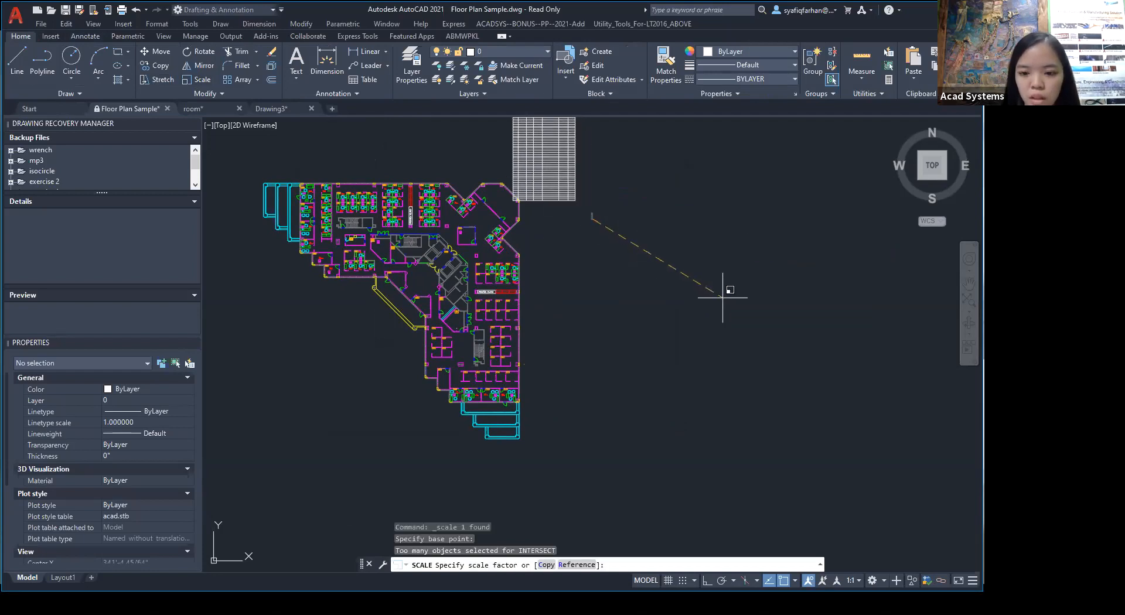
Move the enlarged table so that it stands beside the floor plan, aligned with the plan's upper edge.
click(544, 155)
click(153, 52)
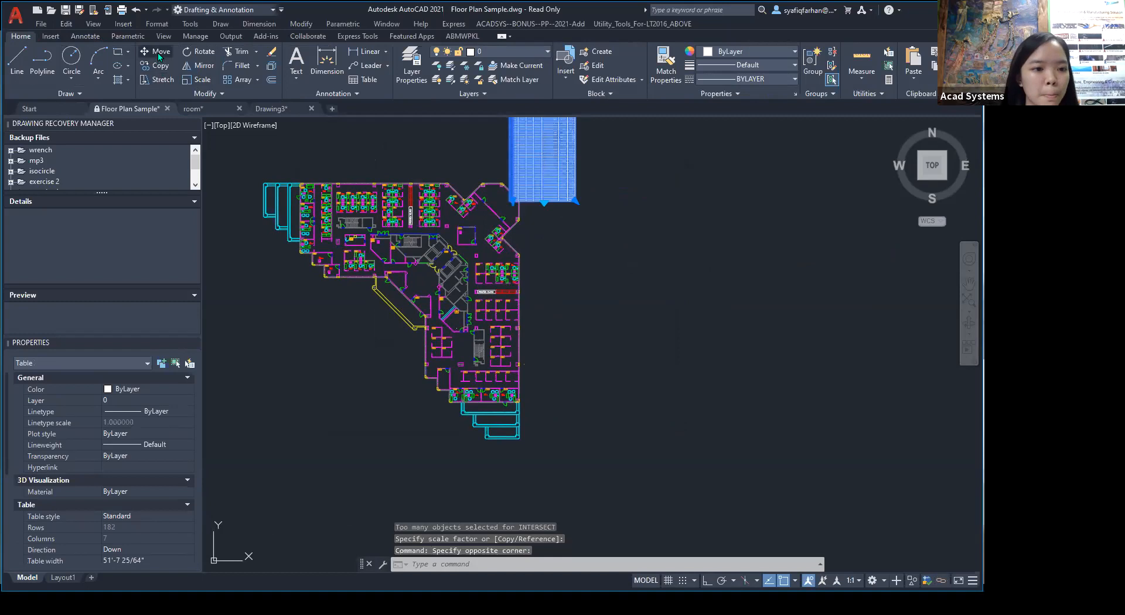
click(540, 153)
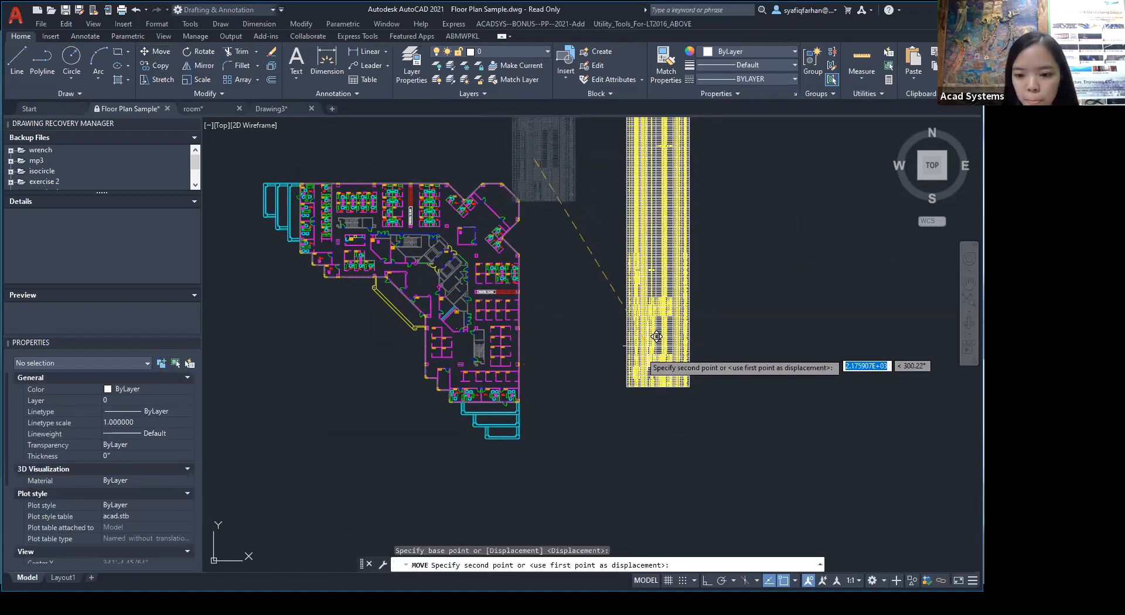
click(583, 430)
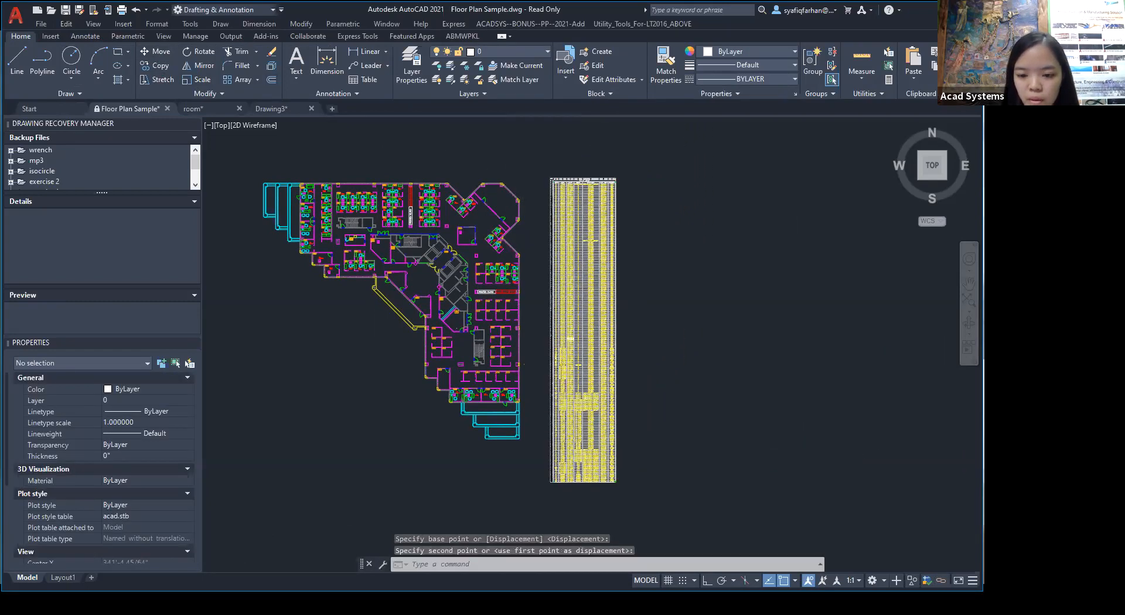
Change the color of the two upper chairs in each of rooms 6150 and 6151 to Red.
scroll(566, 292, up, 4)
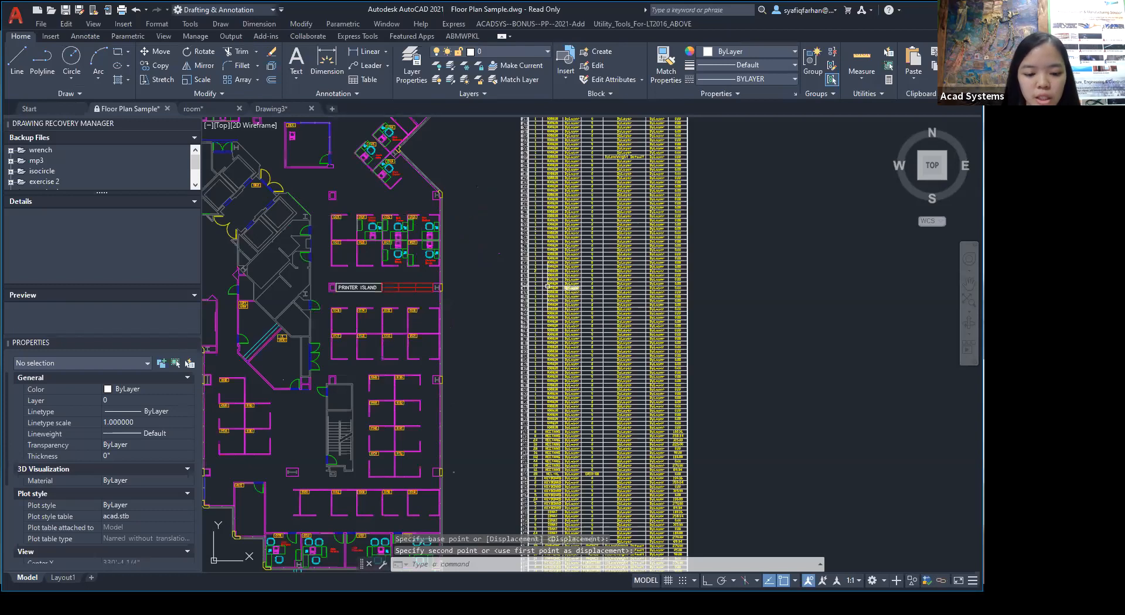
scroll(354, 287, down, 2)
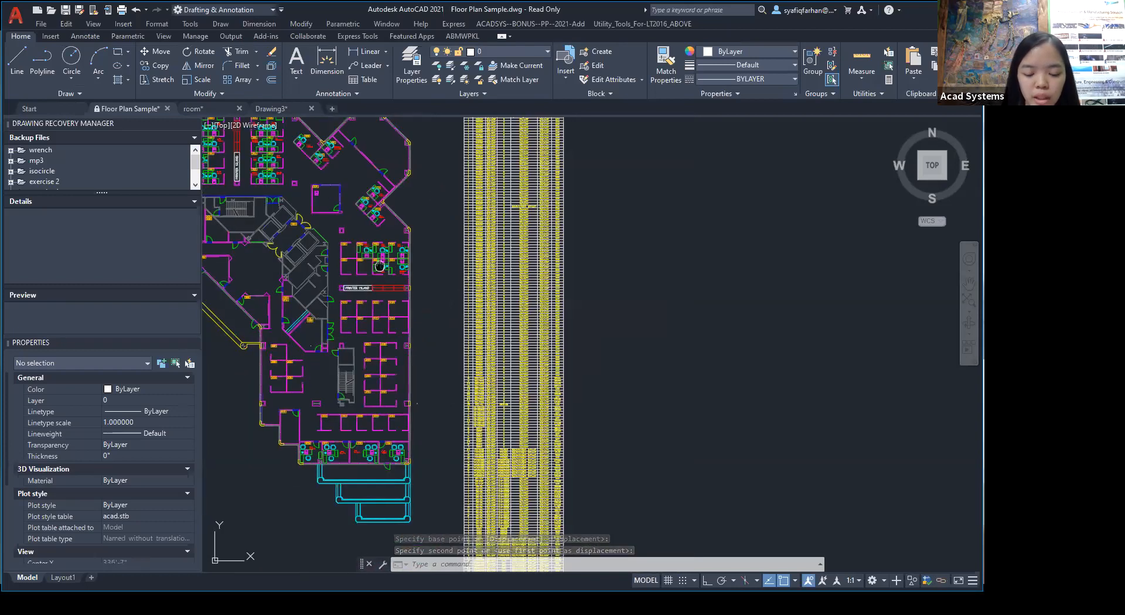
middle_drag(427, 201, 502, 201)
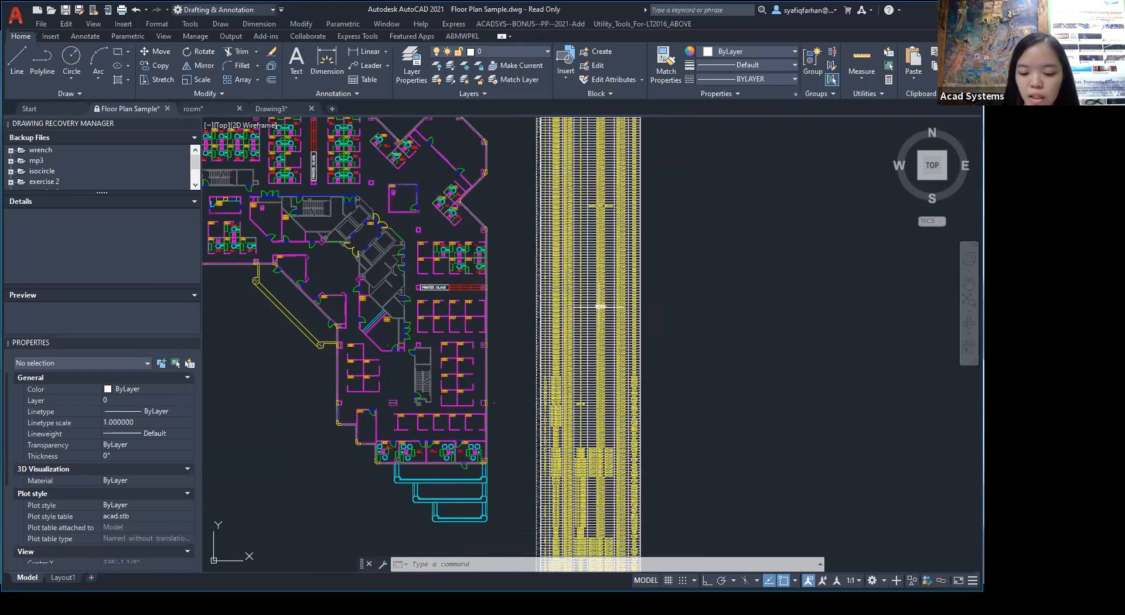
scroll(436, 527, up, 6)
click(581, 186)
click(605, 188)
click(606, 187)
click(606, 185)
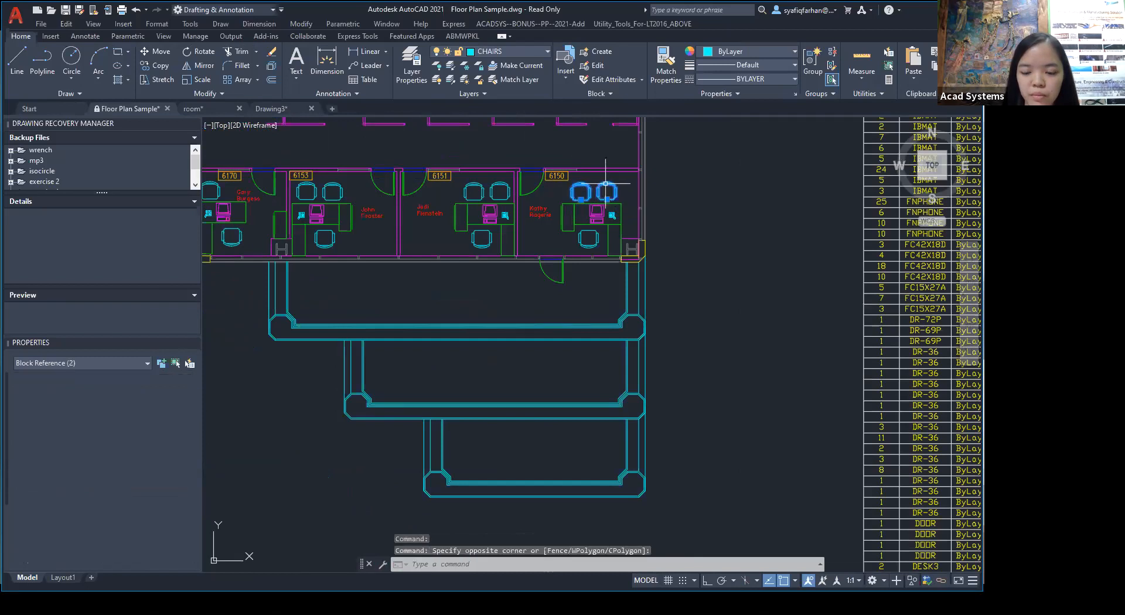
click(497, 184)
click(483, 186)
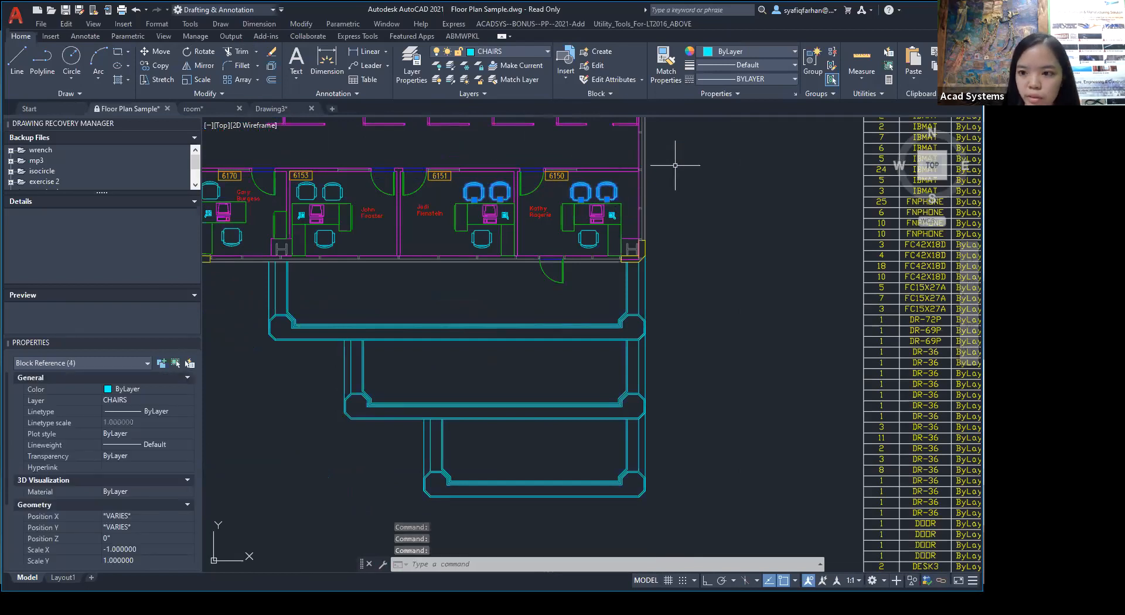
scroll(675, 165, down, 2)
click(726, 53)
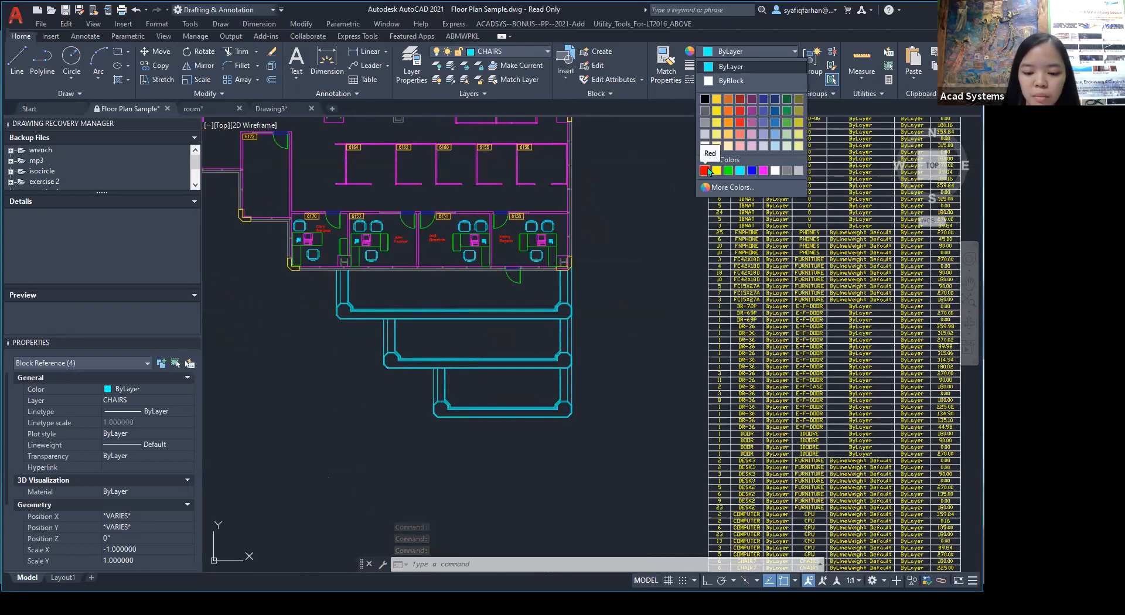
click(705, 170)
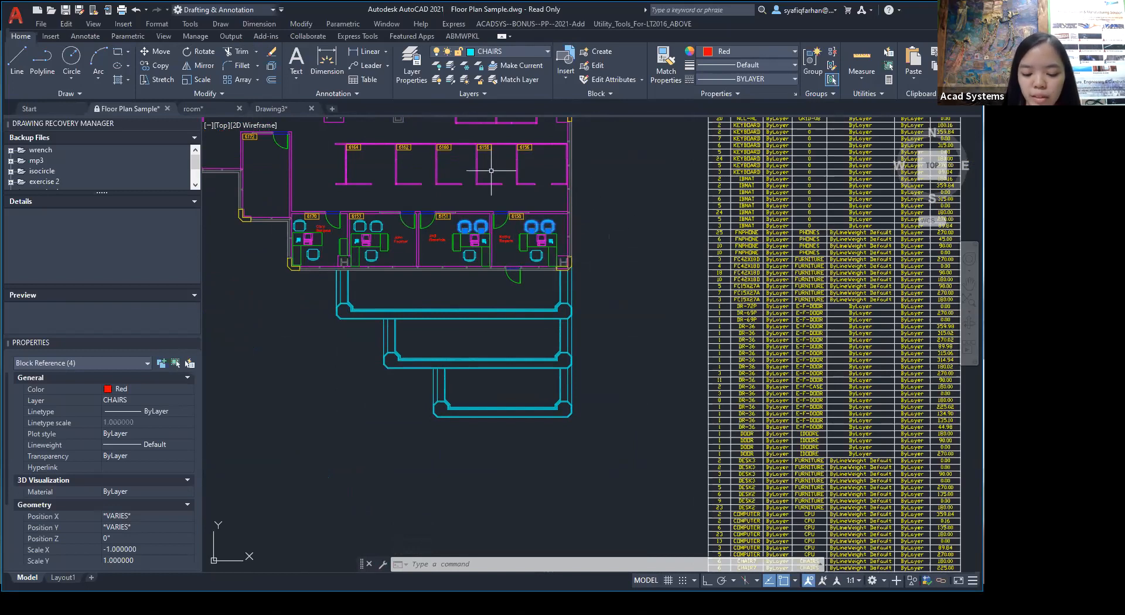
Update the data extraction of the floor plan table from one of its cells.
scroll(623, 222, down, 2)
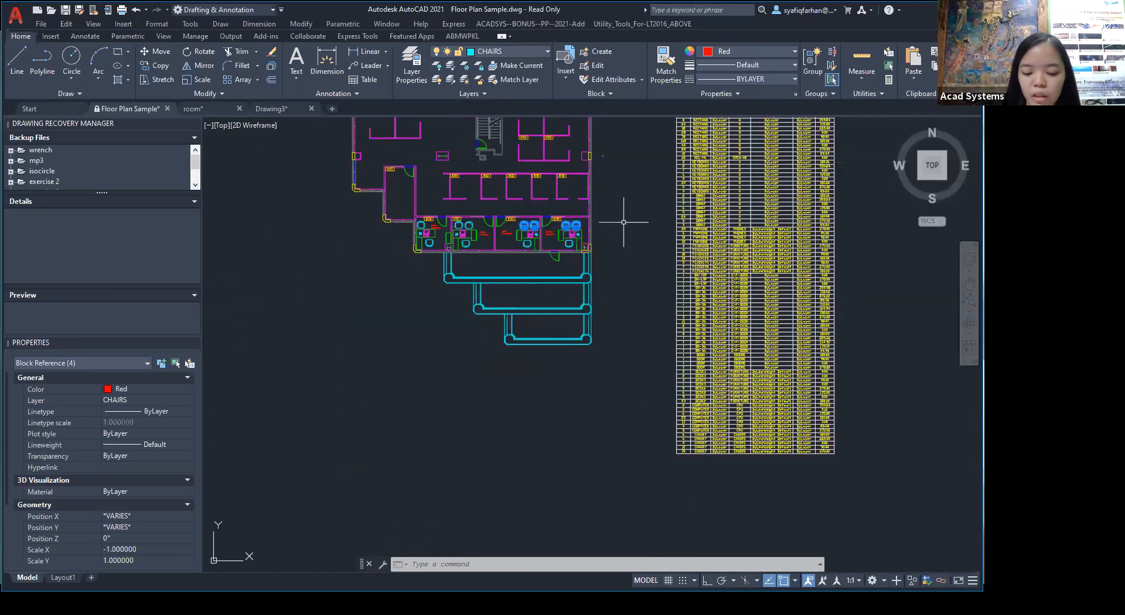
mouse_move(603, 173)
middle_down()
mouse_move(498, 265)
mouse_move(497, 293)
middle_up()
mouse_move(505, 173)
middle_down()
mouse_move(493, 328)
mouse_move(471, 356)
middle_up()
middle_drag(514, 134, 460, 297)
scroll(497, 179, up, 5)
click(501, 160)
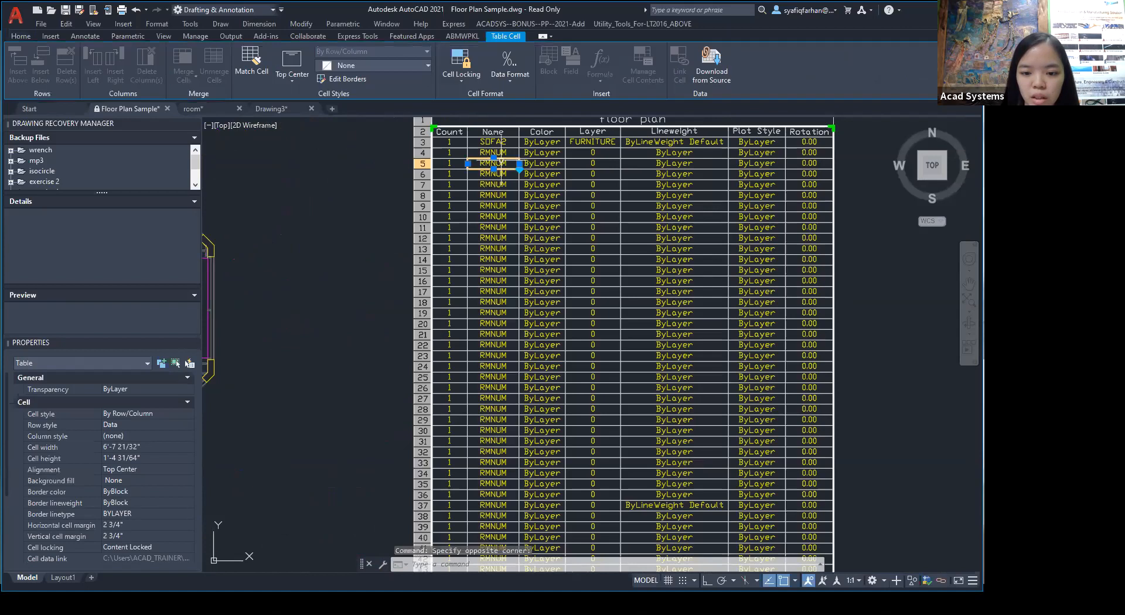
right_click(502, 166)
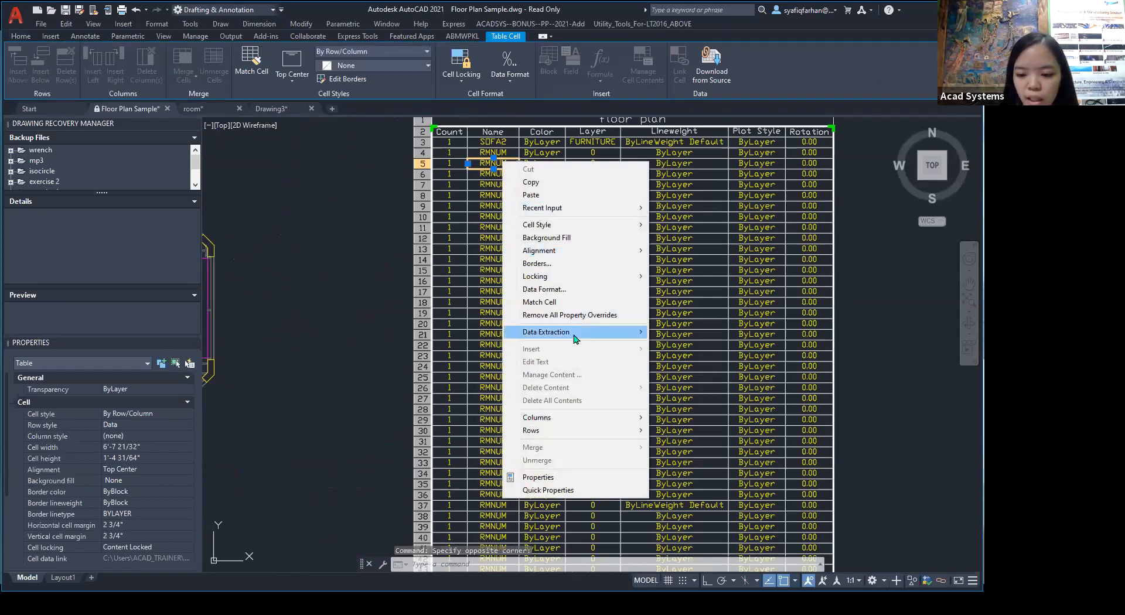
mouse_move(575, 333)
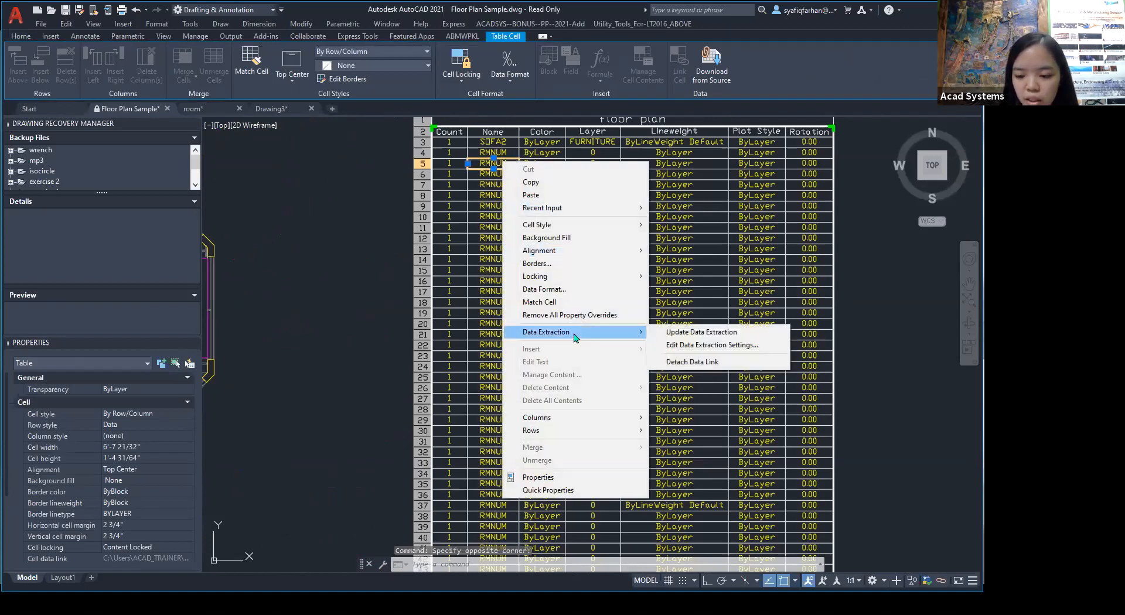
click(663, 334)
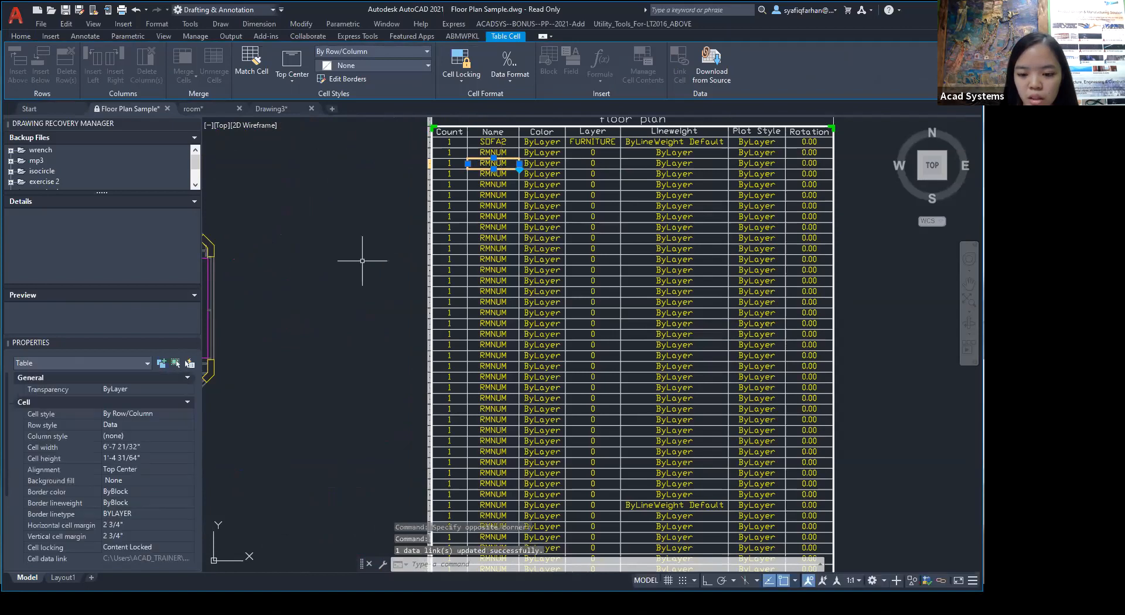
Examine the CHAIR7 rows at the end of the table for the changed chair color.
scroll(344, 229, down, 2)
middle_drag(344, 229, 340, 179)
mouse_move(347, 403)
middle_down()
mouse_move(352, 243)
mouse_move(378, 235)
middle_up()
middle_drag(396, 475, 382, 235)
middle_drag(385, 441, 390, 258)
middle_drag(389, 467, 389, 303)
scroll(446, 392, up, 3)
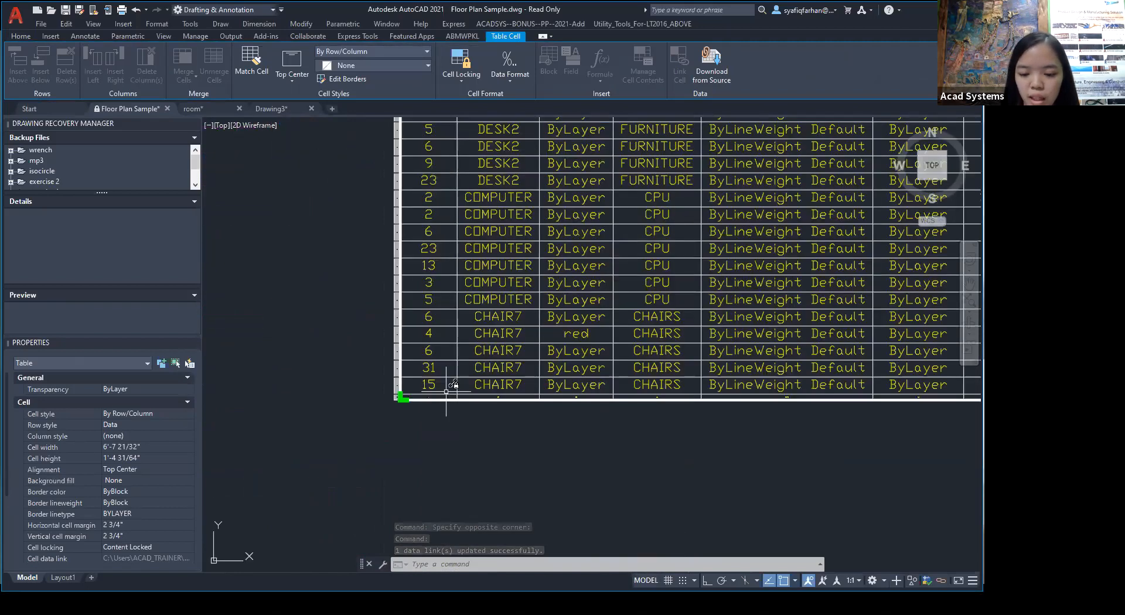
scroll(530, 364, up, 2)
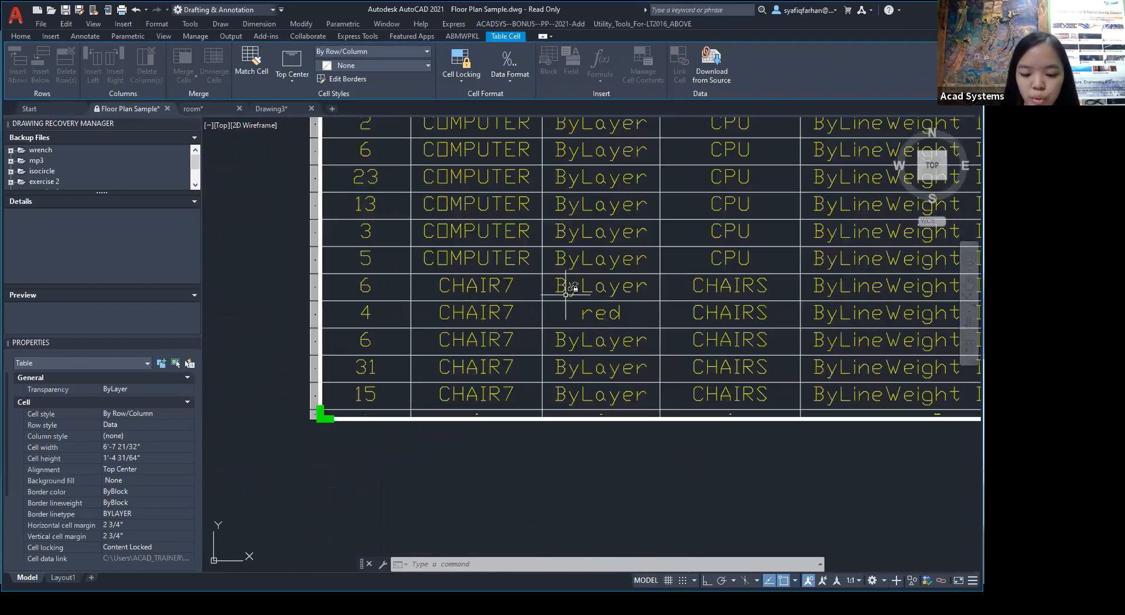
scroll(582, 316, down, 2)
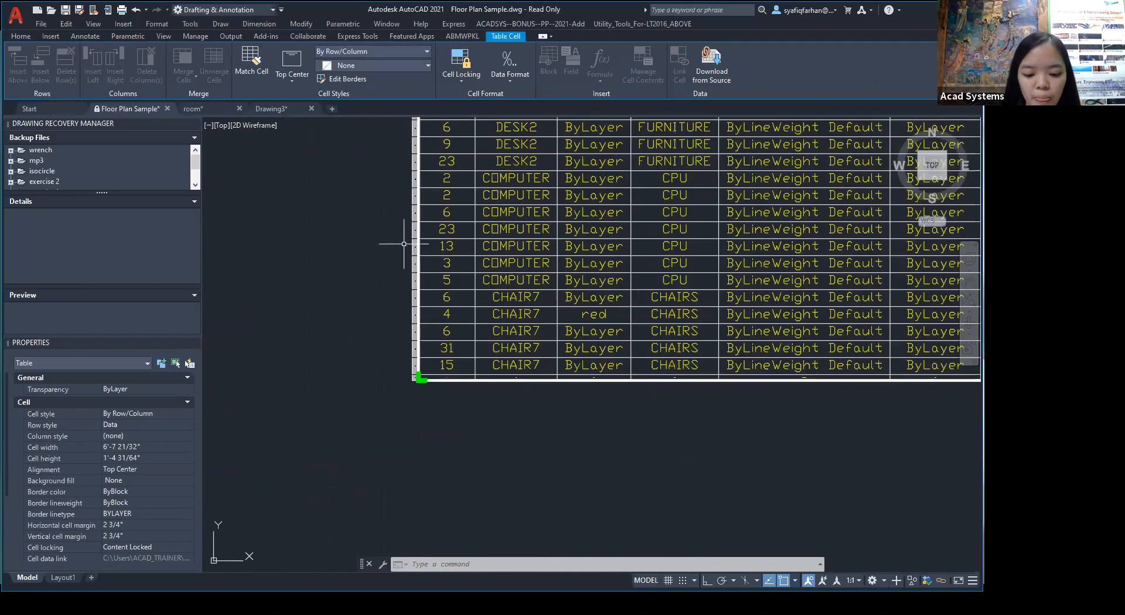
Unlock the Name header cell of the floor plan table for editing.
scroll(403, 244, down, 2)
middle_drag(481, 195, 469, 459)
middle_drag(551, 190, 549, 494)
middle_drag(559, 253, 528, 421)
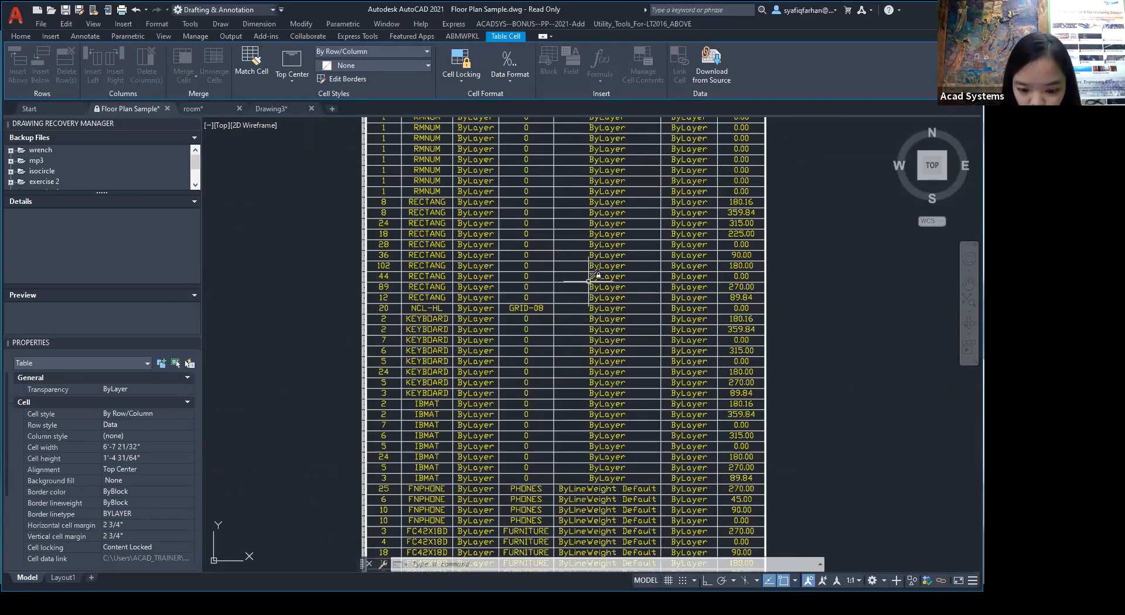
mouse_move(593, 282)
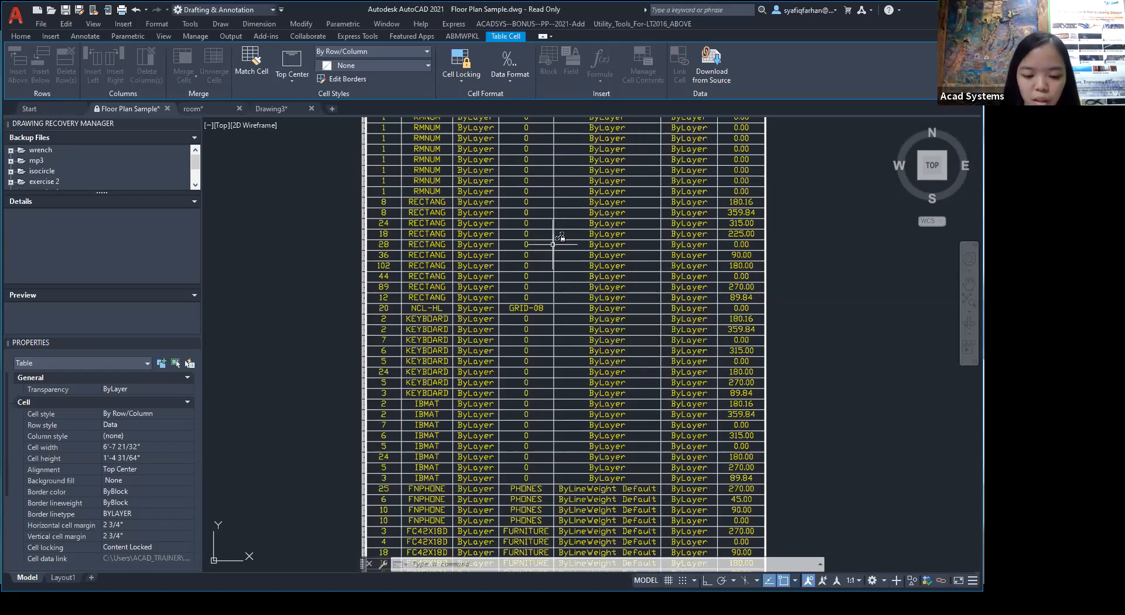
middle_drag(538, 197, 566, 353)
scroll(566, 353, down, 5)
scroll(481, 203, up, 5)
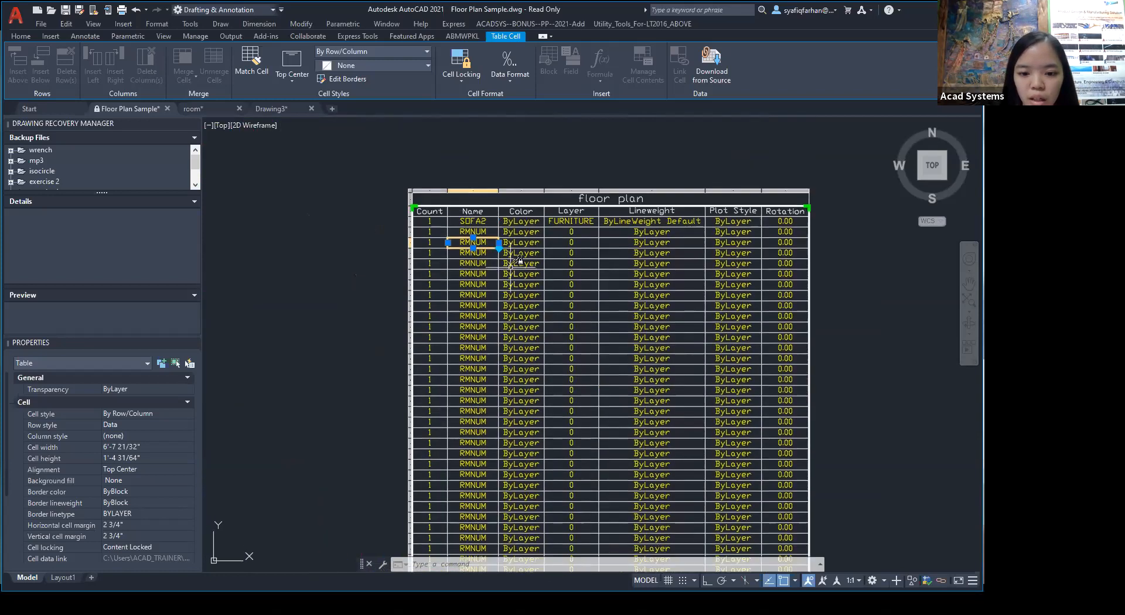
click(480, 209)
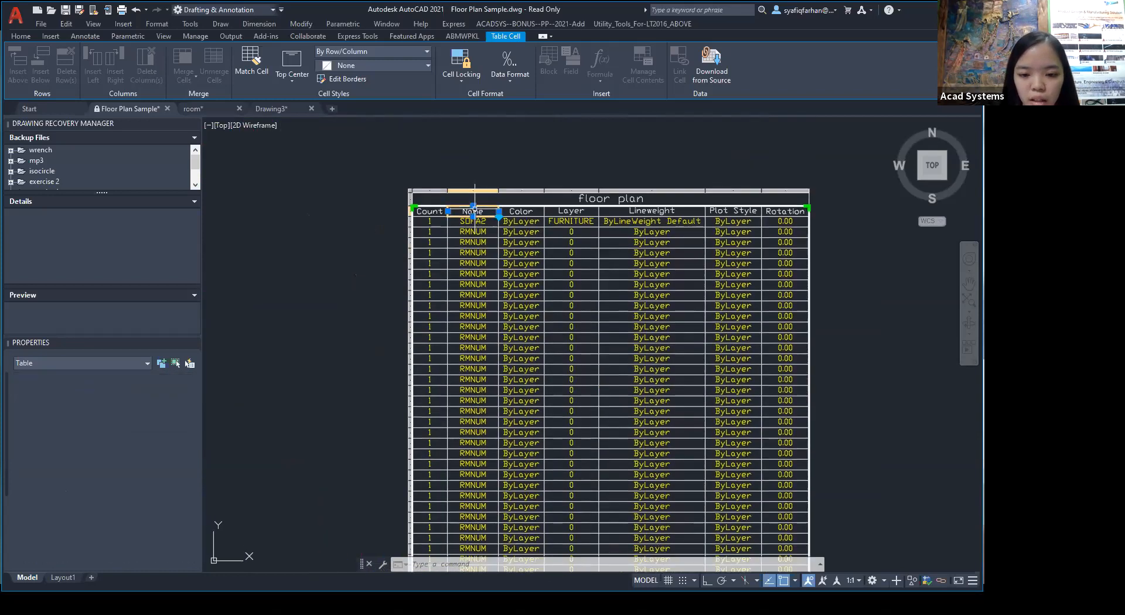
click(472, 66)
click(477, 93)
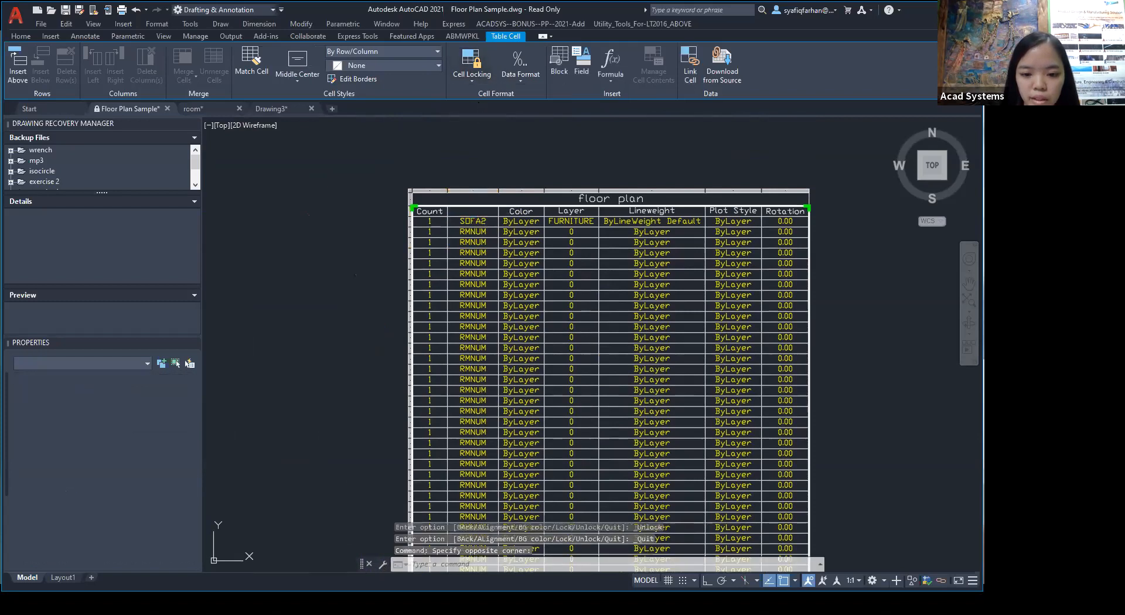
Change the Name header text to "Name of blocks" and finish the text editing.
double_click(486, 211)
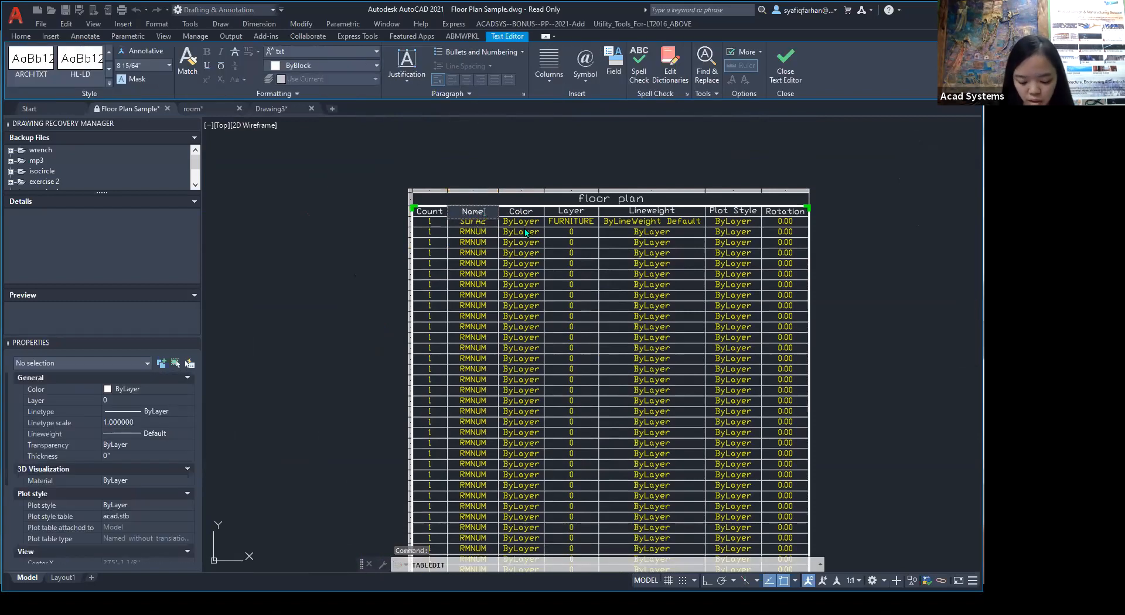
text(of blo)
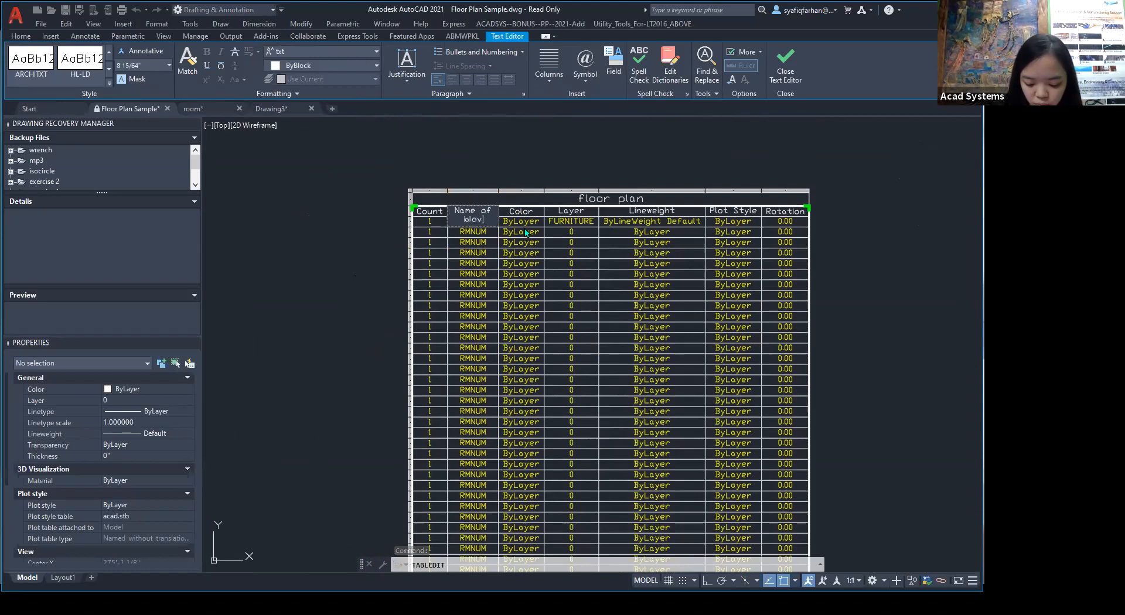
text(cks)
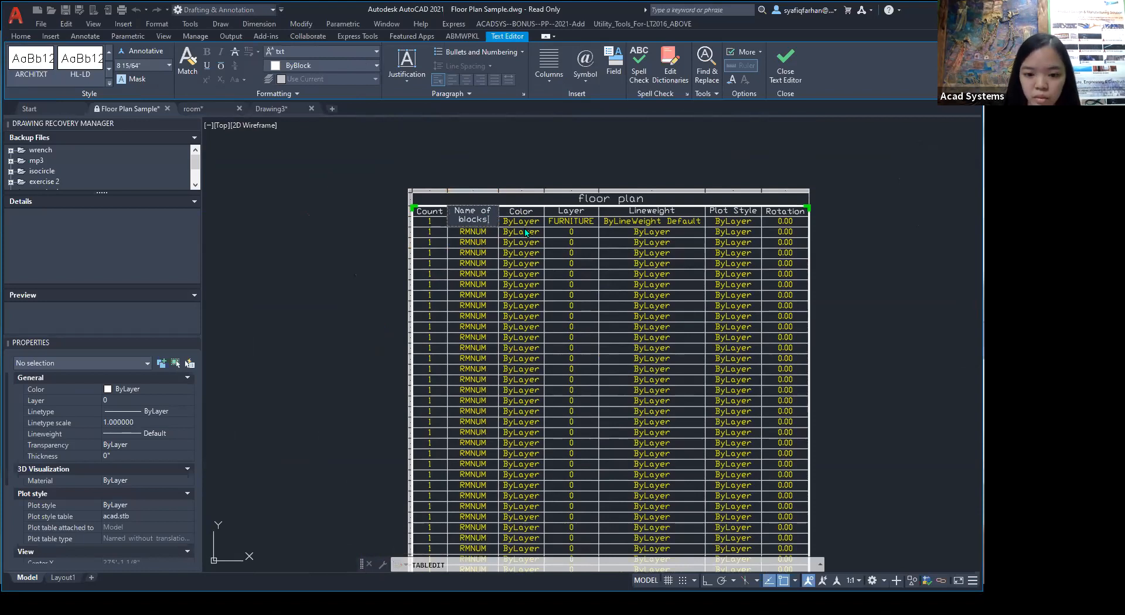
click(524, 228)
scroll(524, 228, down, 2)
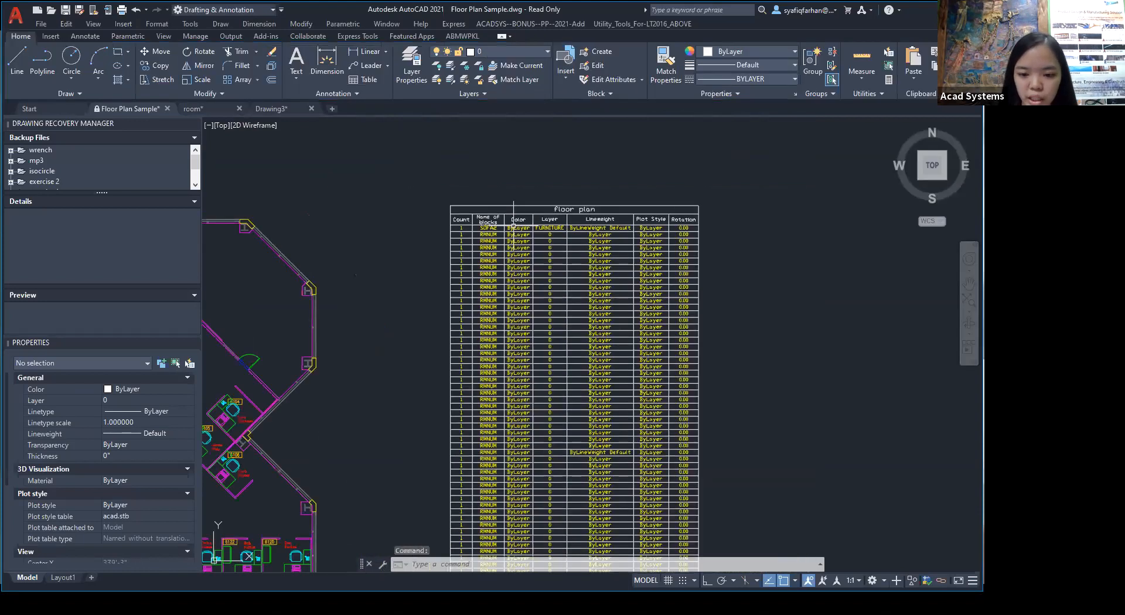
middle_drag(389, 309, 366, 192)
middle_drag(407, 330, 415, 189)
middle_drag(414, 291, 417, 276)
middle_drag(371, 313, 406, 276)
mouse_move(433, 367)
middle_down()
mouse_move(437, 336)
mouse_move(477, 290)
middle_up()
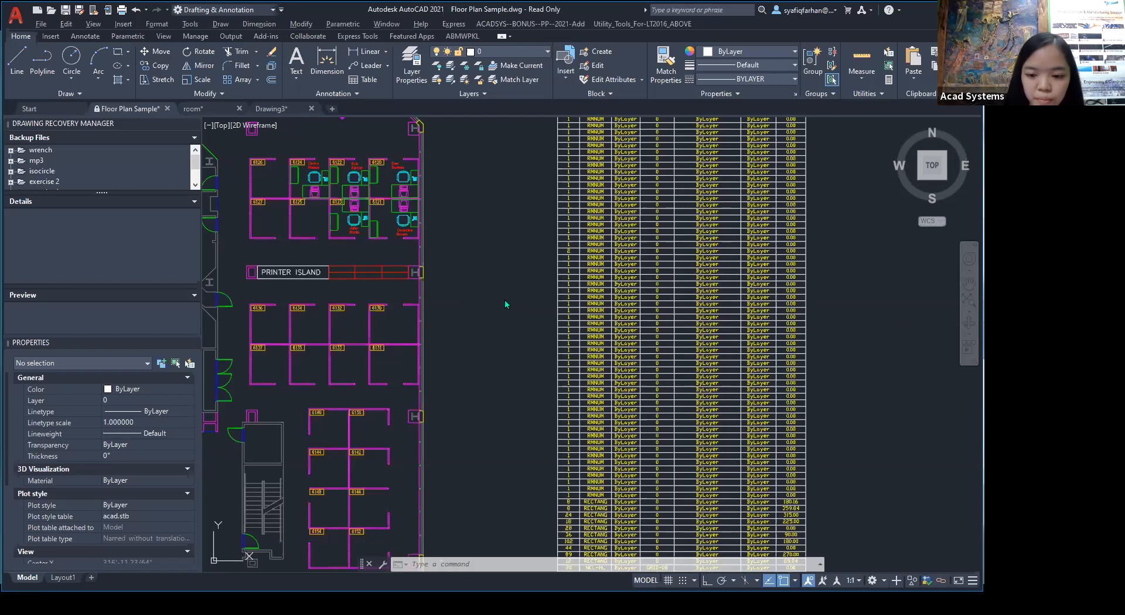
Switch to the Excel sheet of extracted block data and examine its columns down to the color of the last CHAIR7 row.
key(alt+Tab)
key(Tab)
key(Tab)
key(Tab)
key(Tab)
key(Tab)
key(Tab)
key(Tab)
key(Tab)
key(Tab)
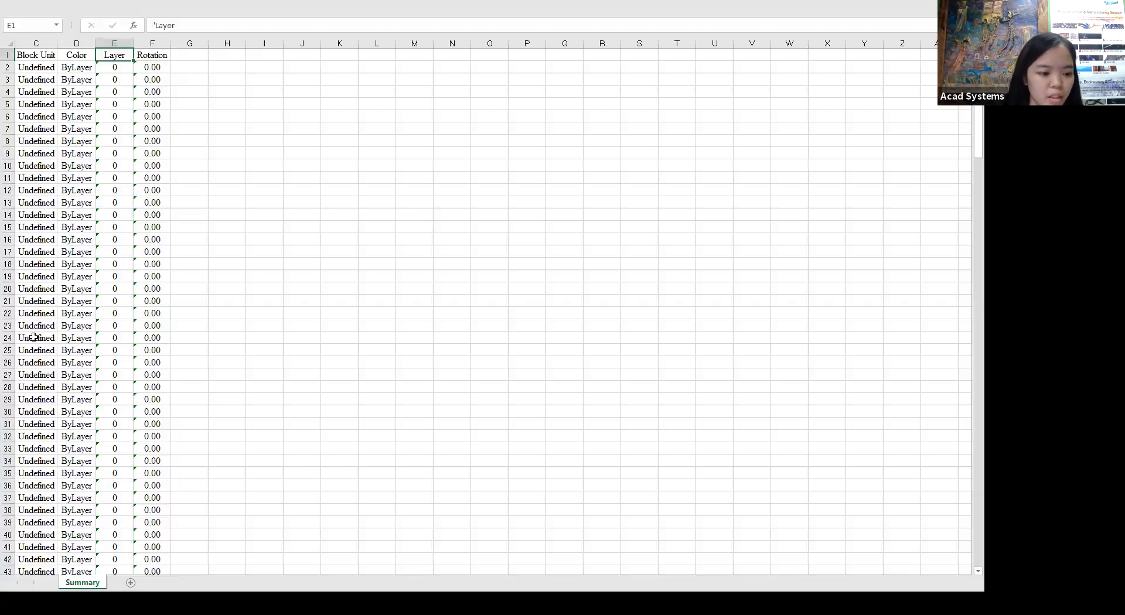
scroll(35, 338, left, 1)
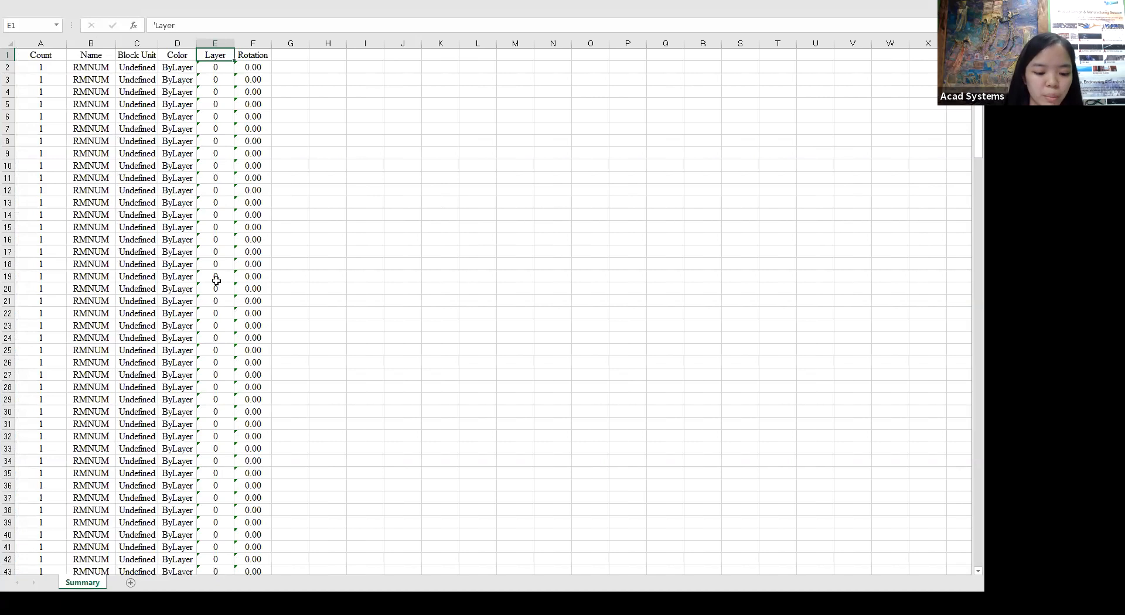
scroll(128, 420, down, 20)
scroll(128, 420, down, 20)
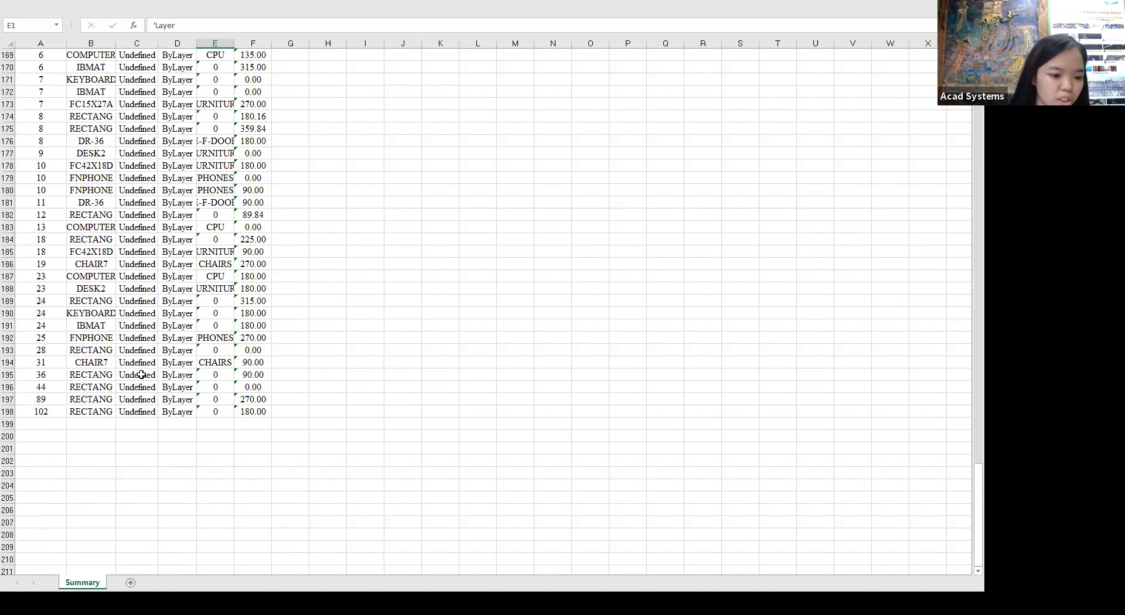
click(171, 362)
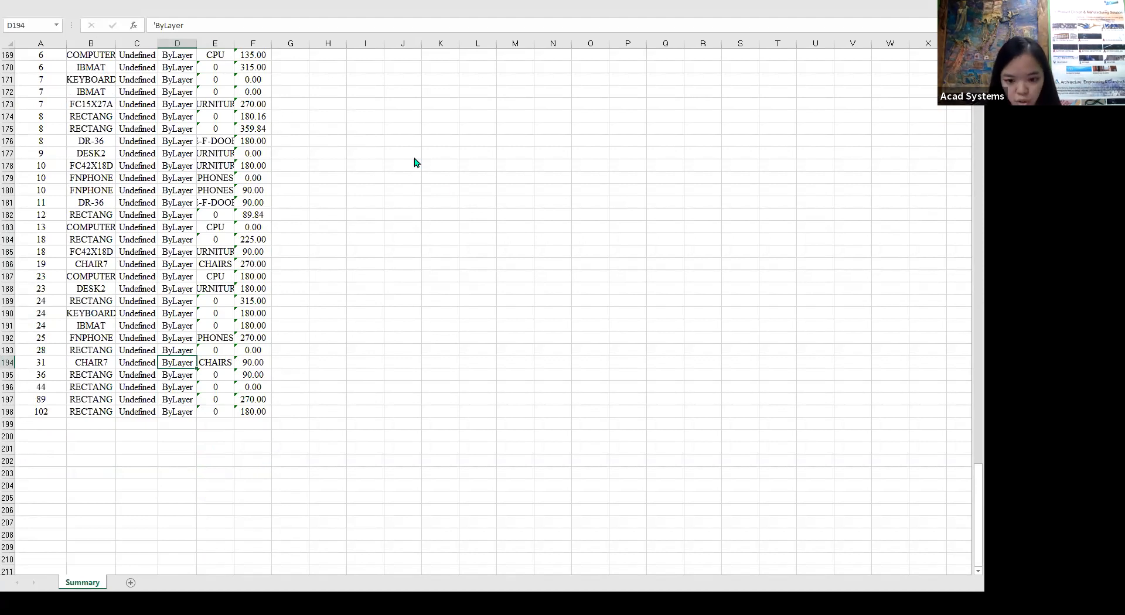
Switch back to AutoCAD and bring up the room drawing with the hatched room plan in view.
key(alt+Tab)
click(562, 427)
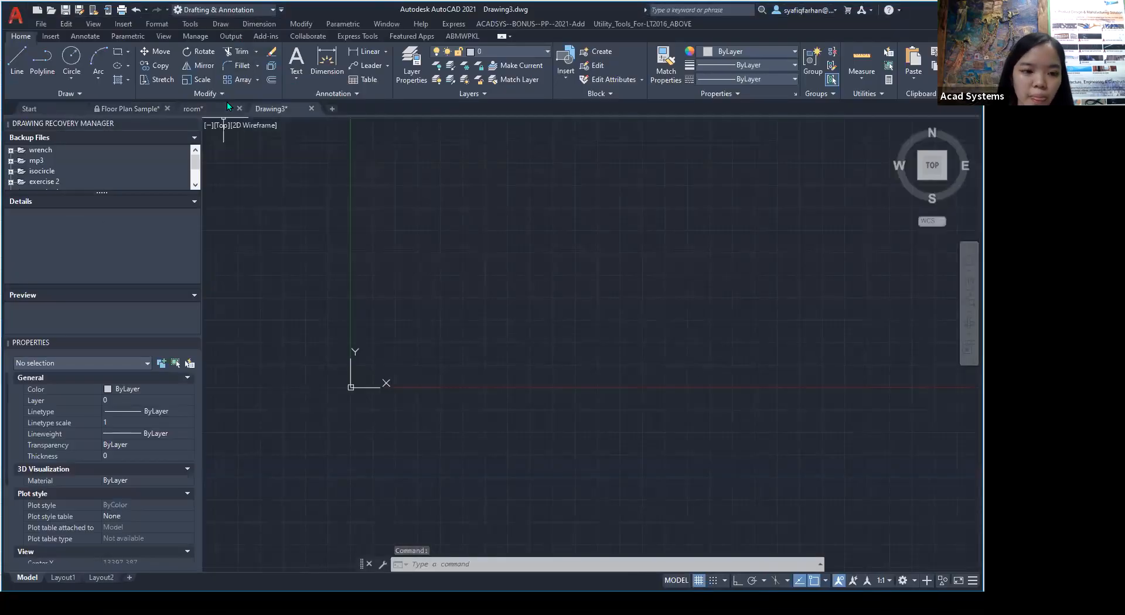
click(219, 110)
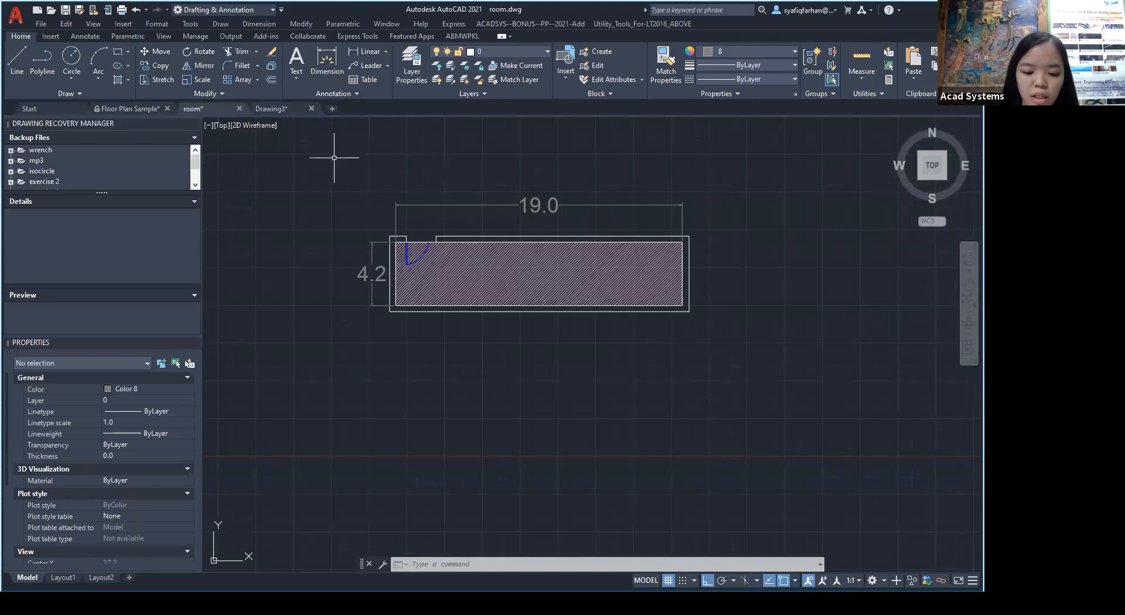
scroll(332, 157, up, 2)
mouse_move(364, 222)
middle_down()
mouse_move(296, 166)
mouse_move(247, 171)
middle_up()
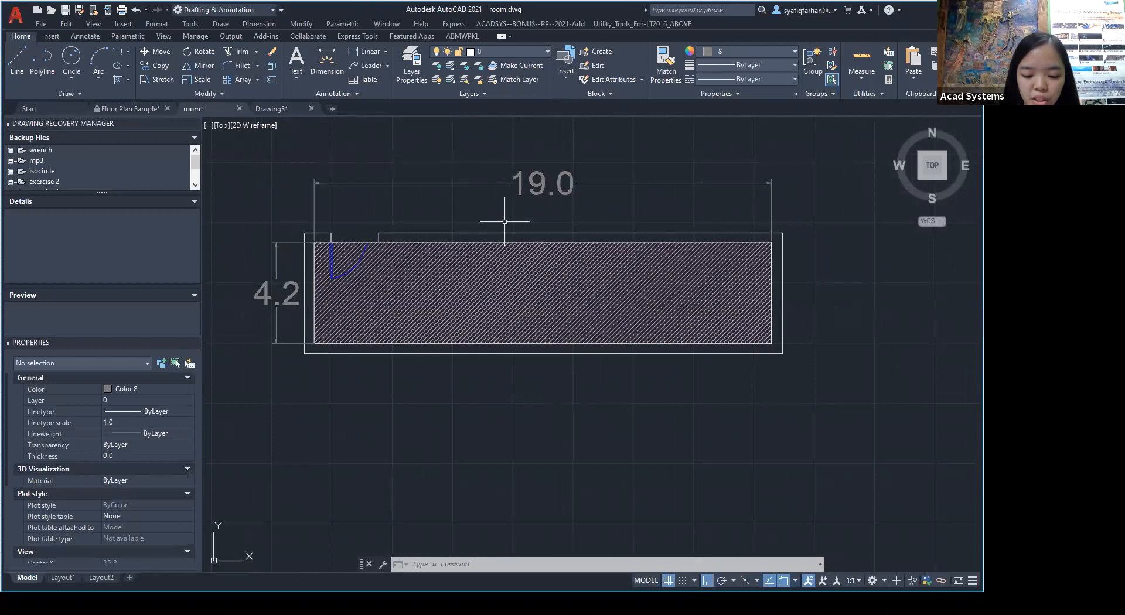
scroll(505, 222, down, 2)
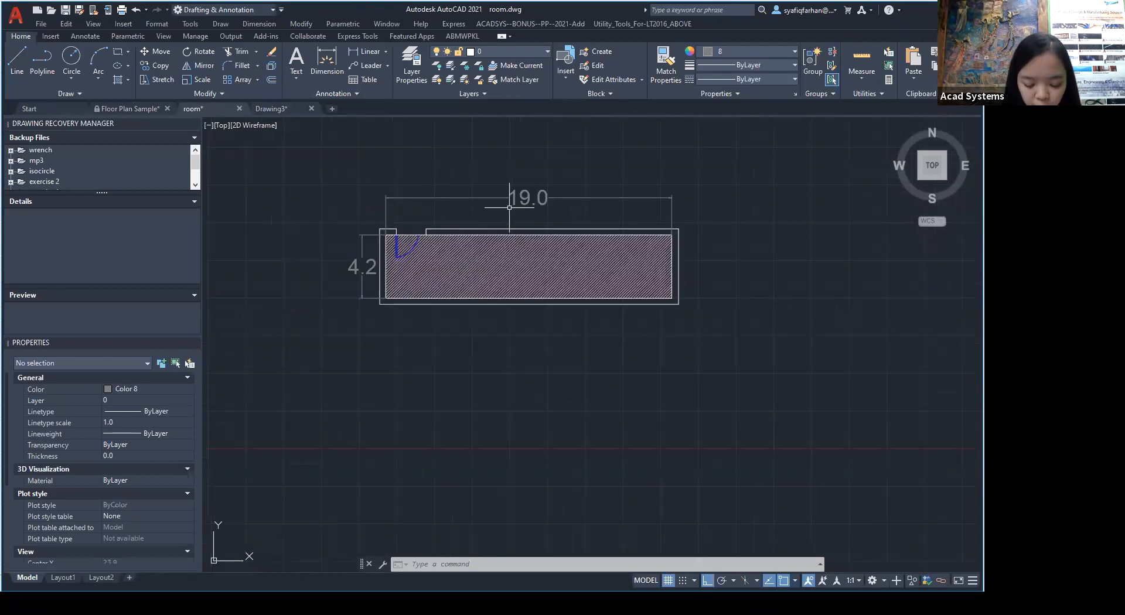
Start a new data extraction for the room drawing and save it on the Desktop as room1.
text(dx)
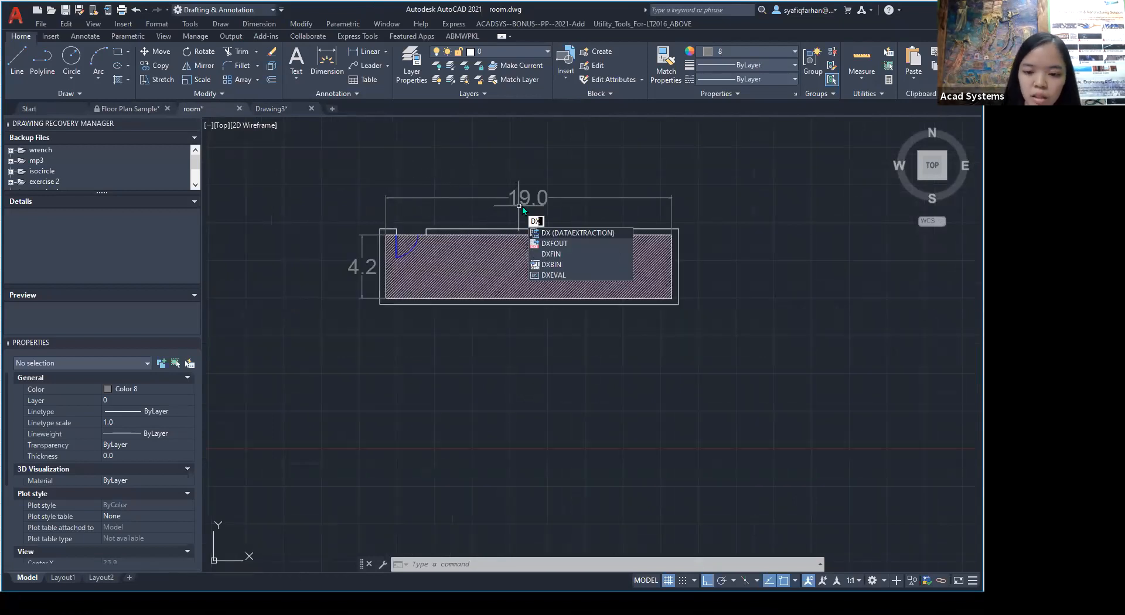
key(Return)
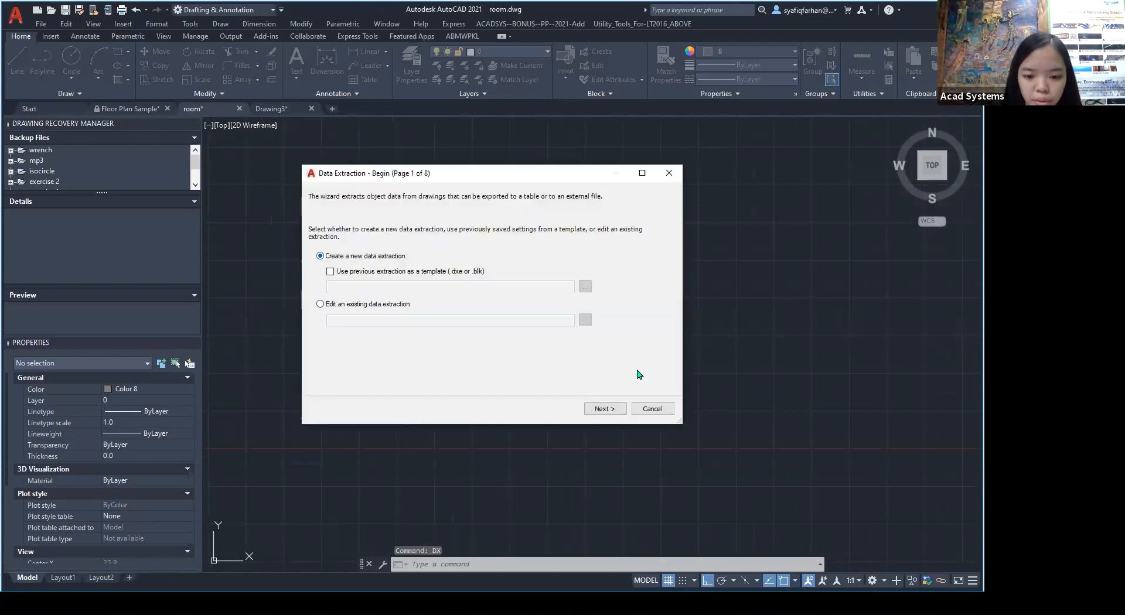
click(604, 410)
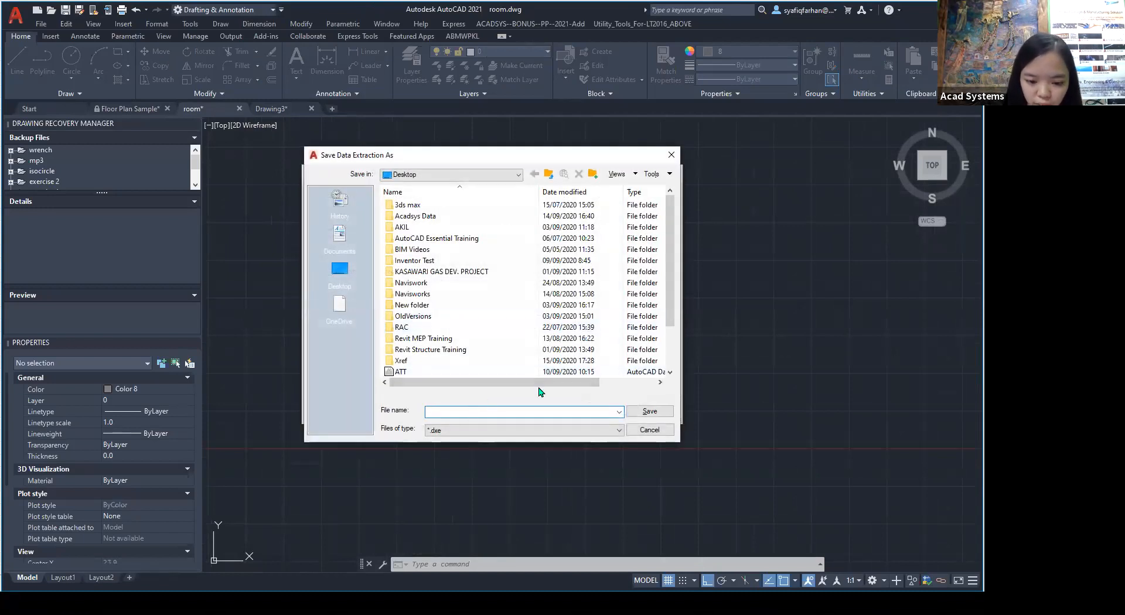
text(roon)
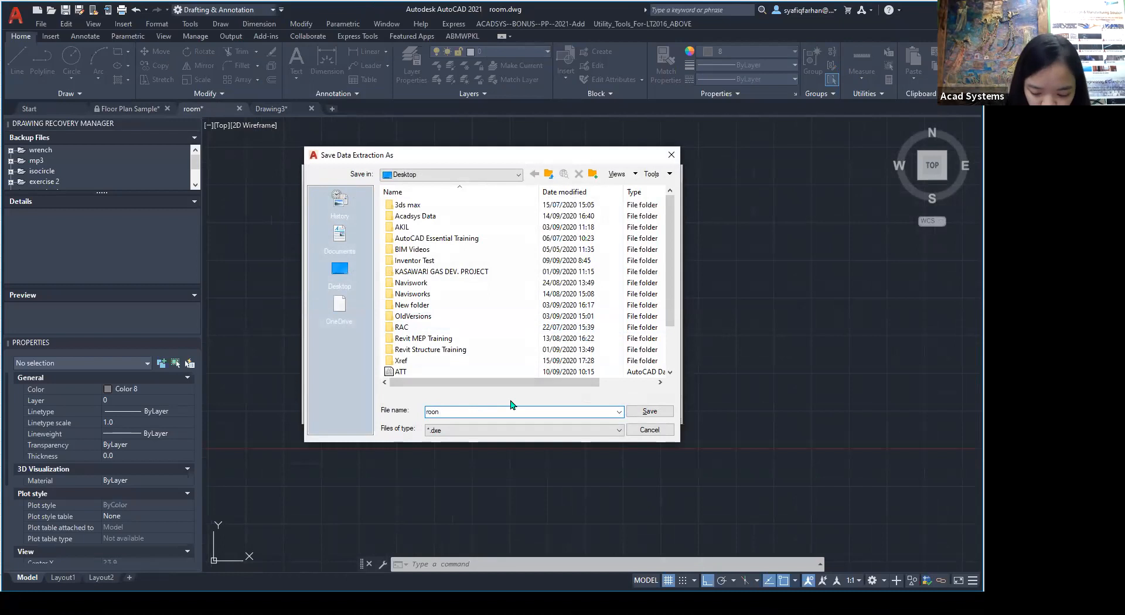
key(BackSpace)
text(m1)
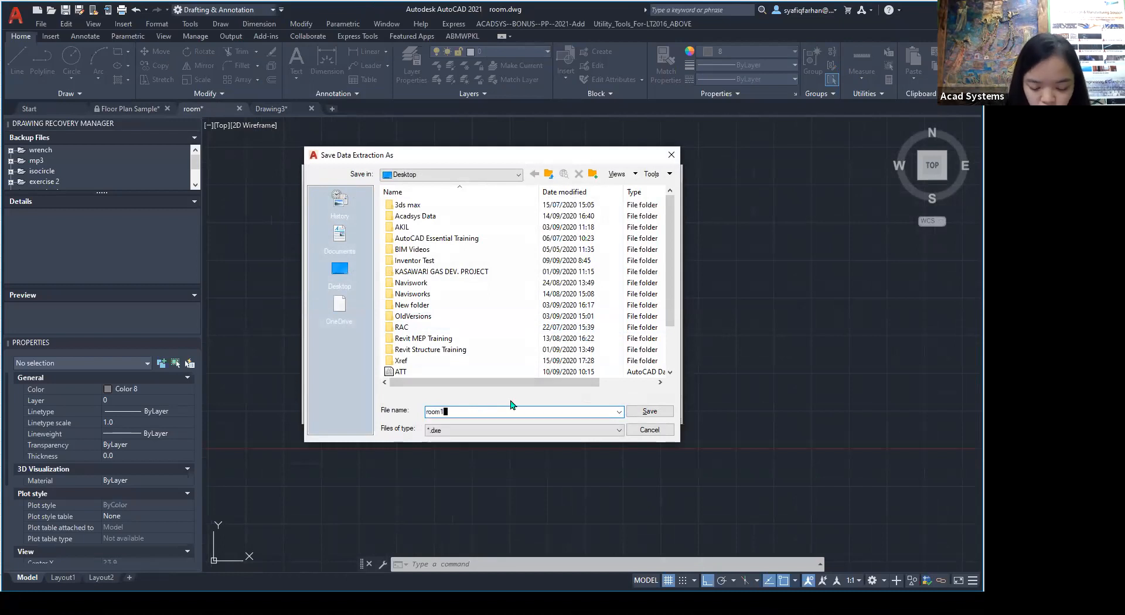
key(Return)
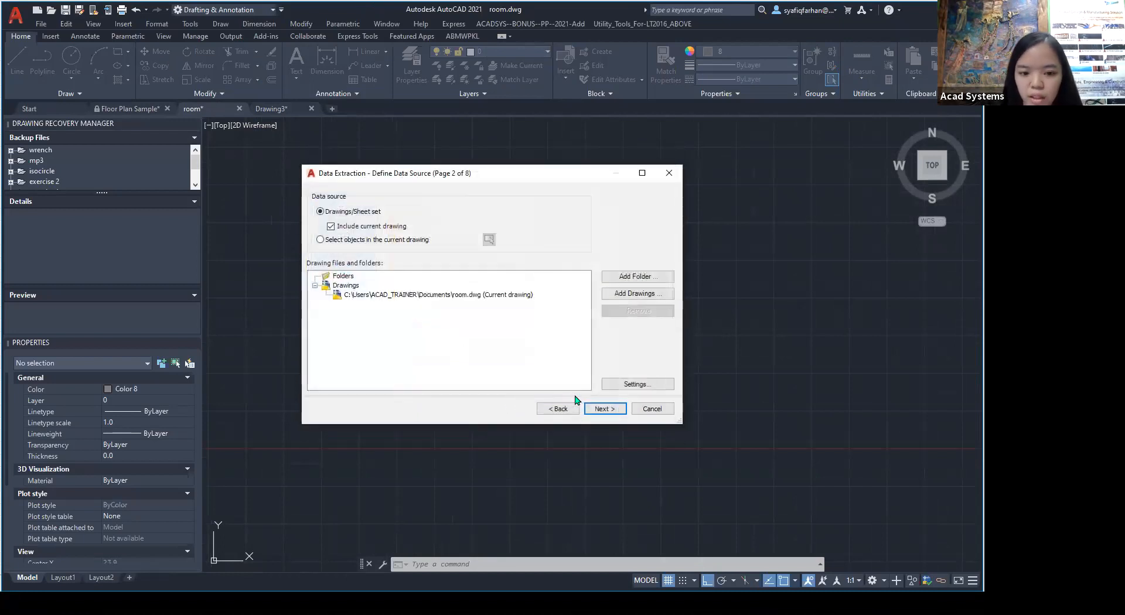
Set the data source to selected objects in the current drawing and pick the room's inner boundary polyline.
click(601, 409)
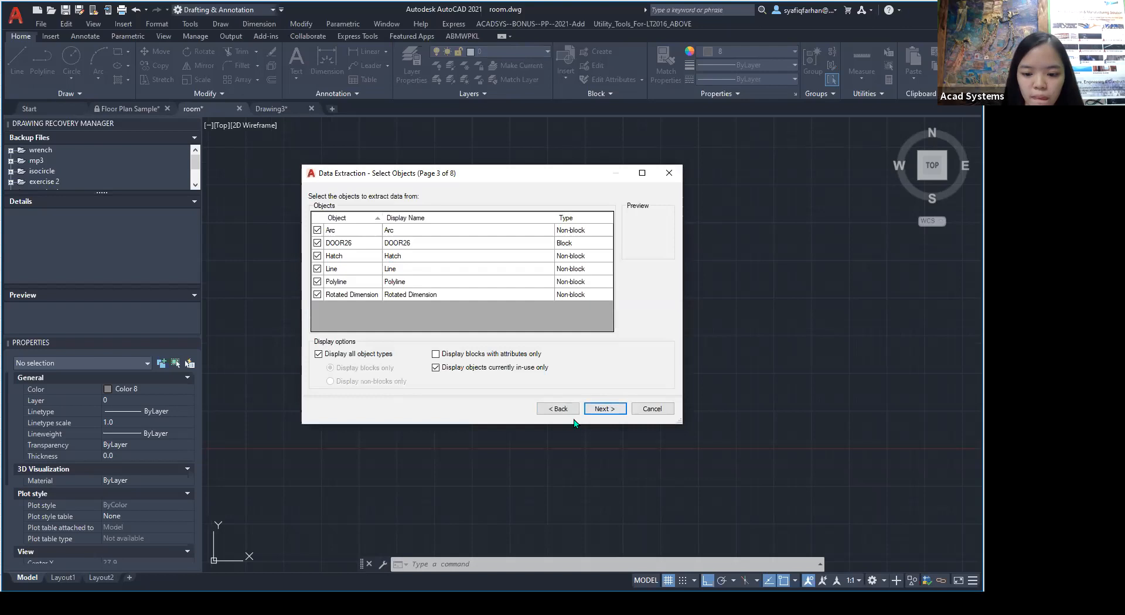
click(560, 409)
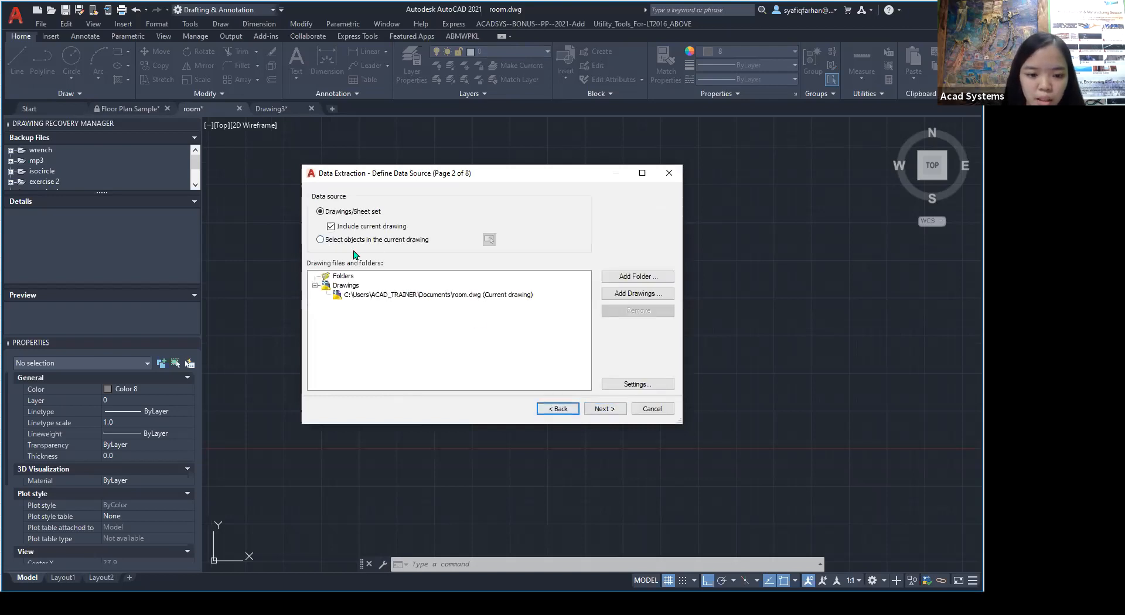
click(323, 240)
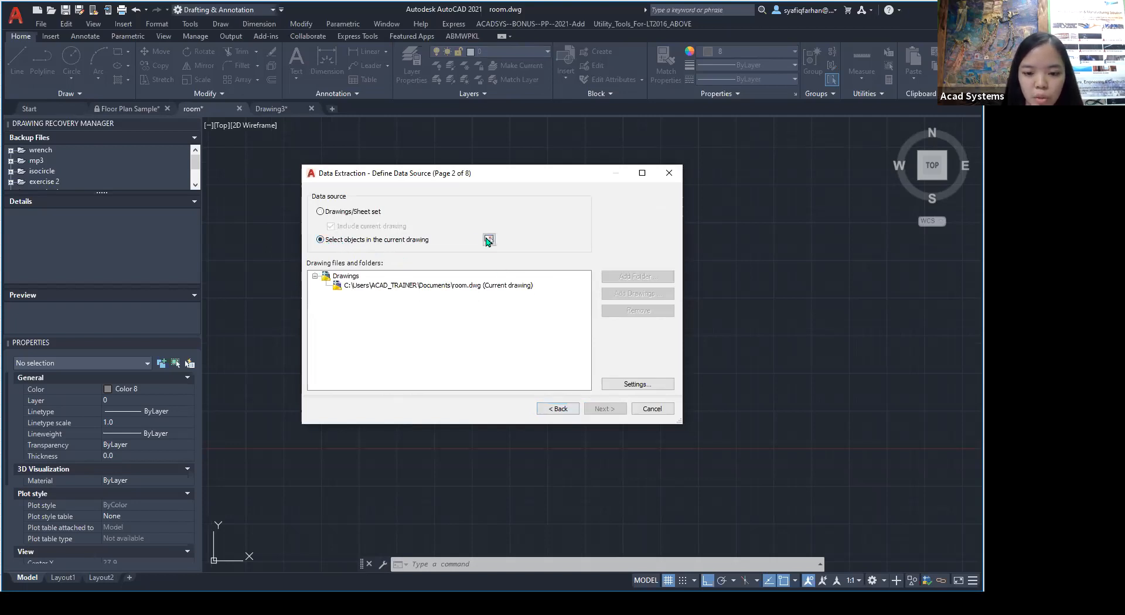
click(489, 240)
scroll(478, 258, up, 5)
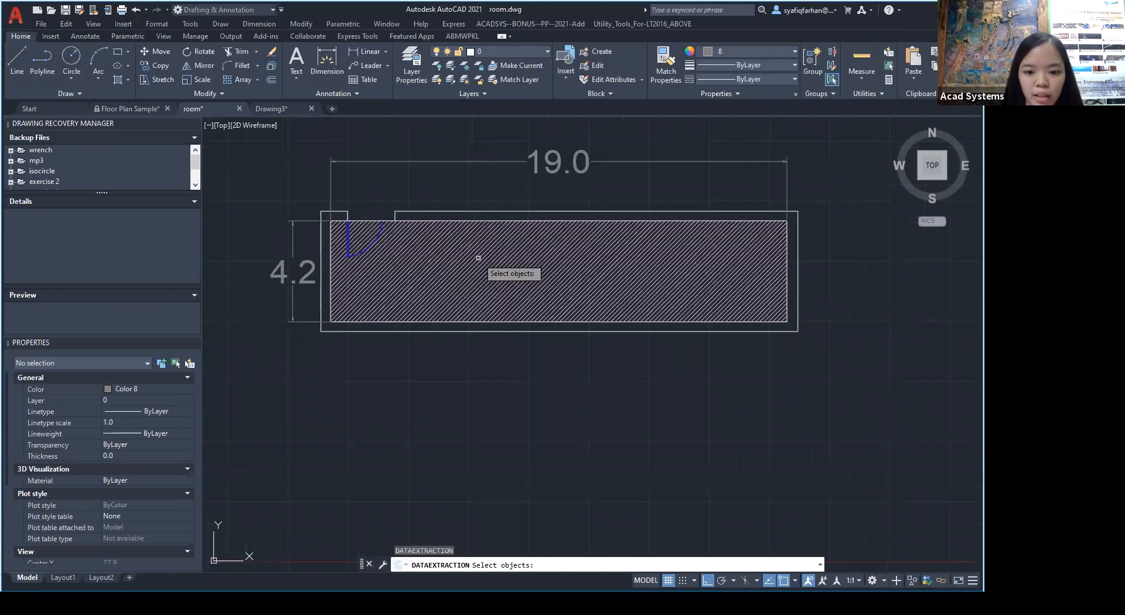
click(481, 197)
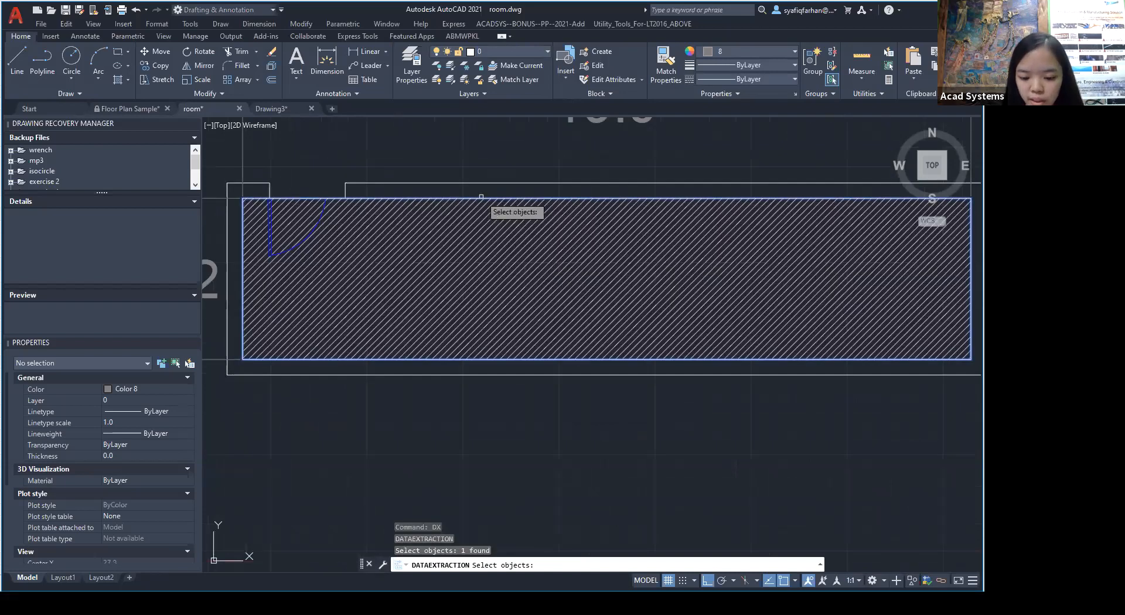
key(Return)
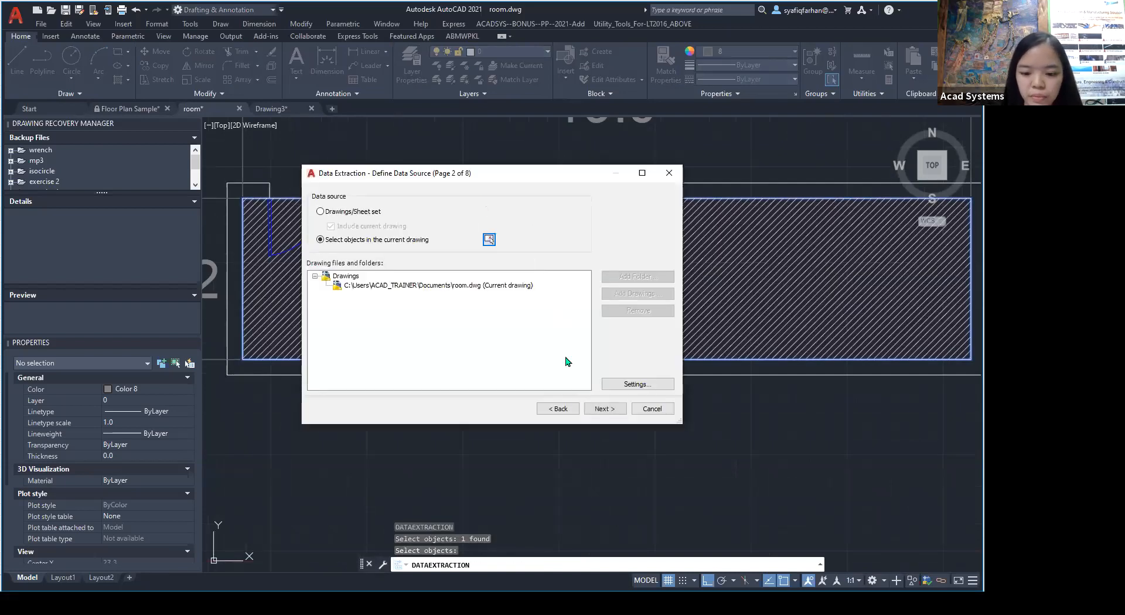
Extract only the polyline's Area and Length by limiting the properties to the Geometry category and excluding Global Width.
click(604, 408)
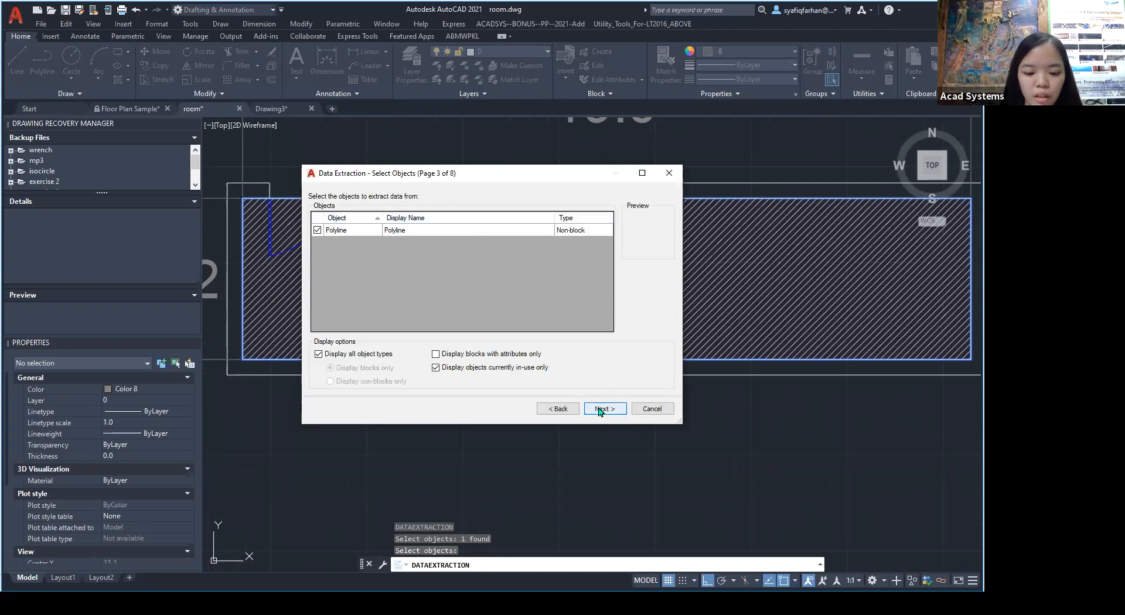
click(603, 409)
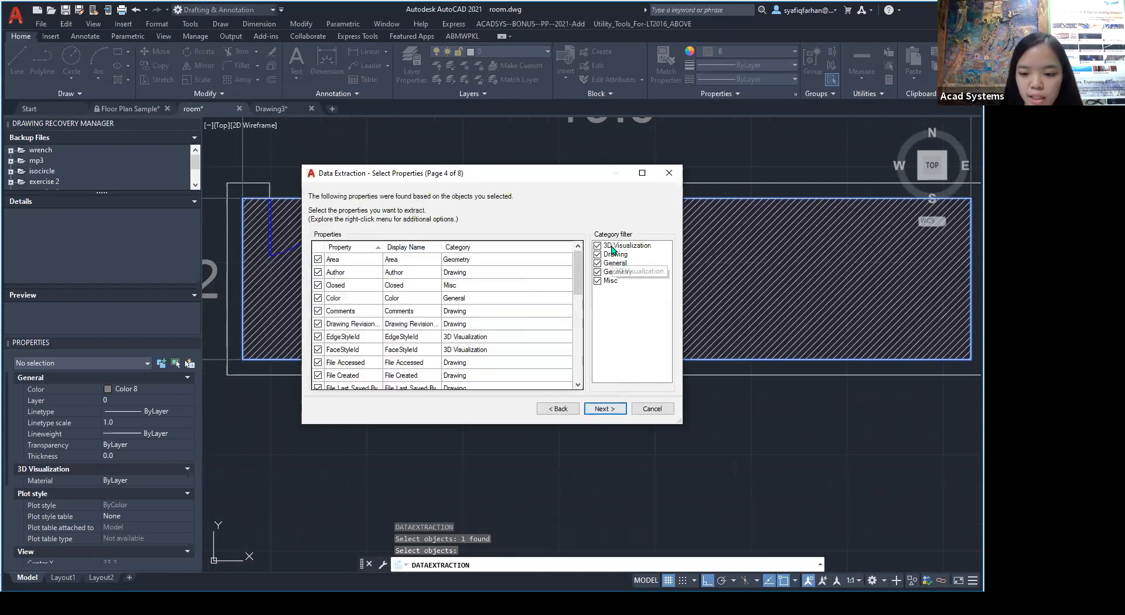
click(598, 246)
click(598, 246)
click(597, 255)
click(598, 263)
click(597, 281)
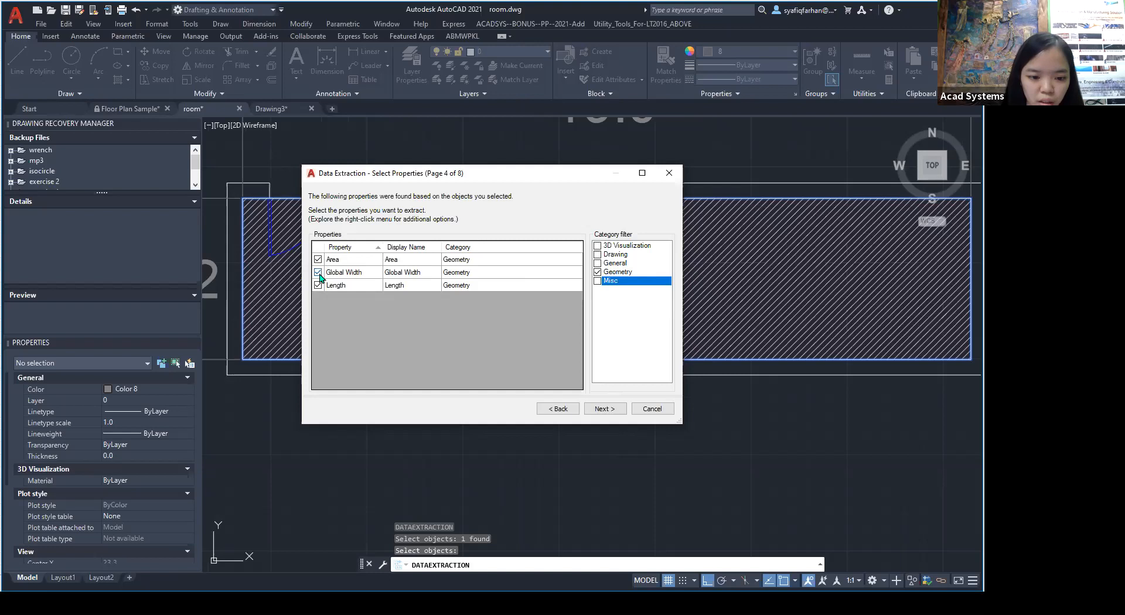
click(317, 273)
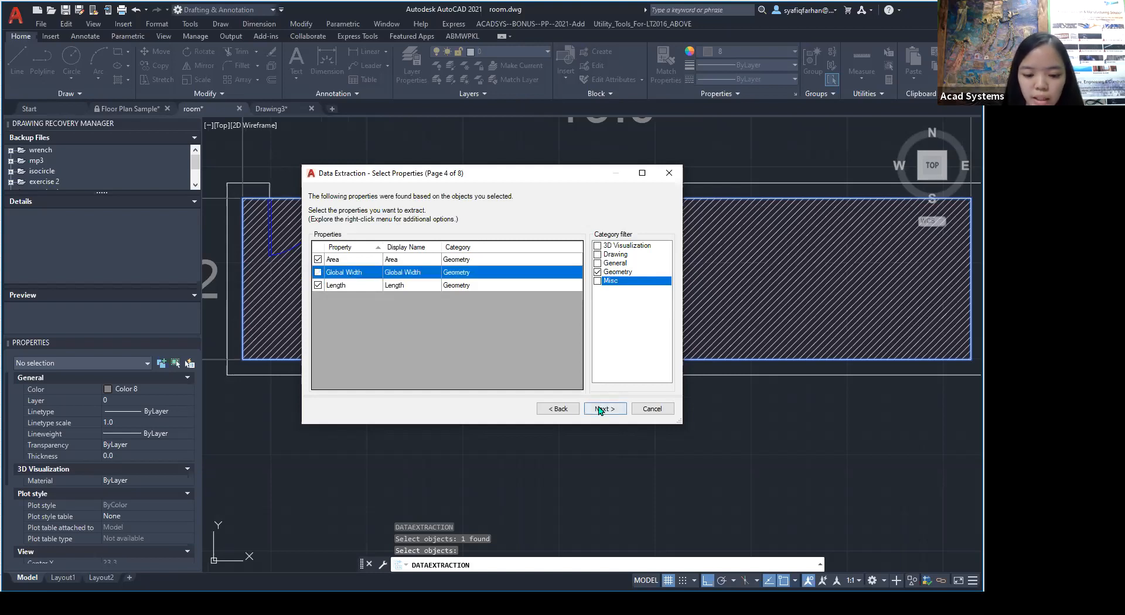
click(600, 409)
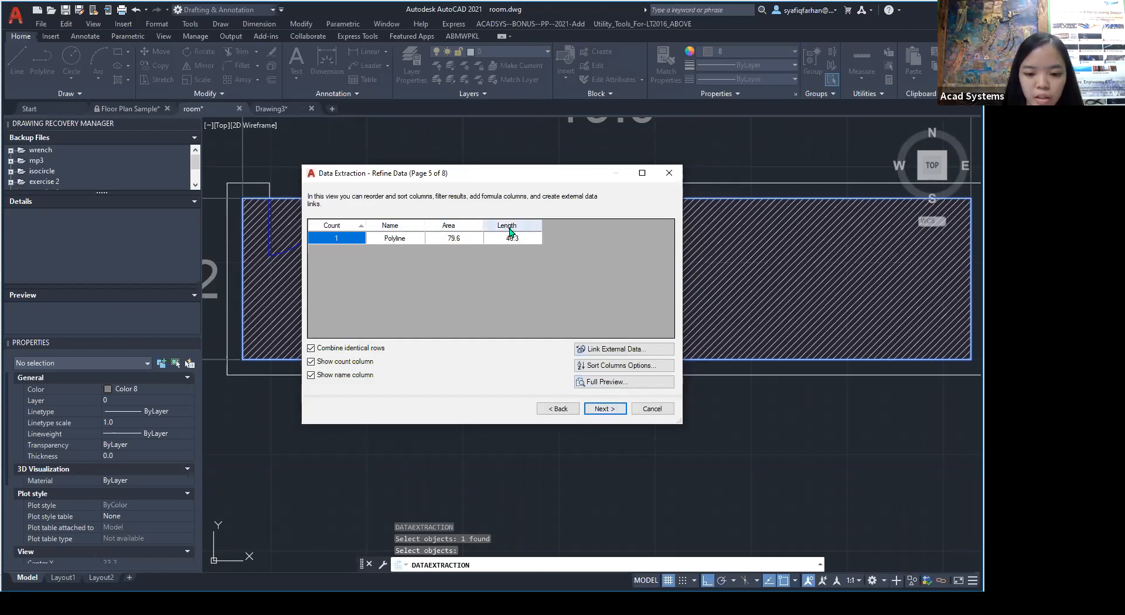
Check the Polyline row's name in the refined data for edit options and review the selected properties.
click(392, 239)
right_click(392, 240)
click(398, 237)
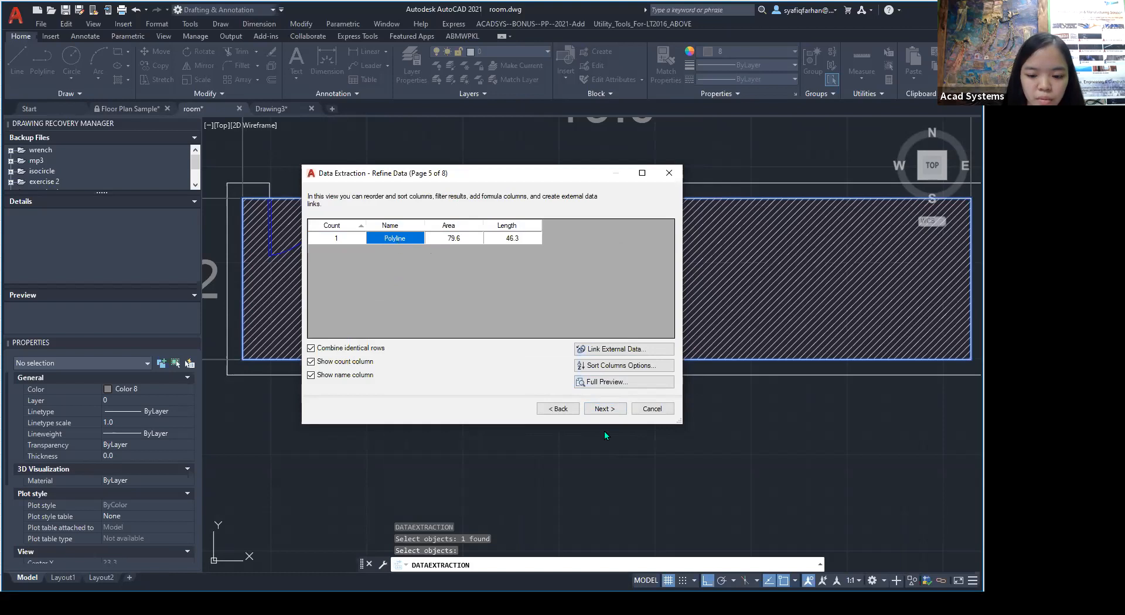
click(556, 408)
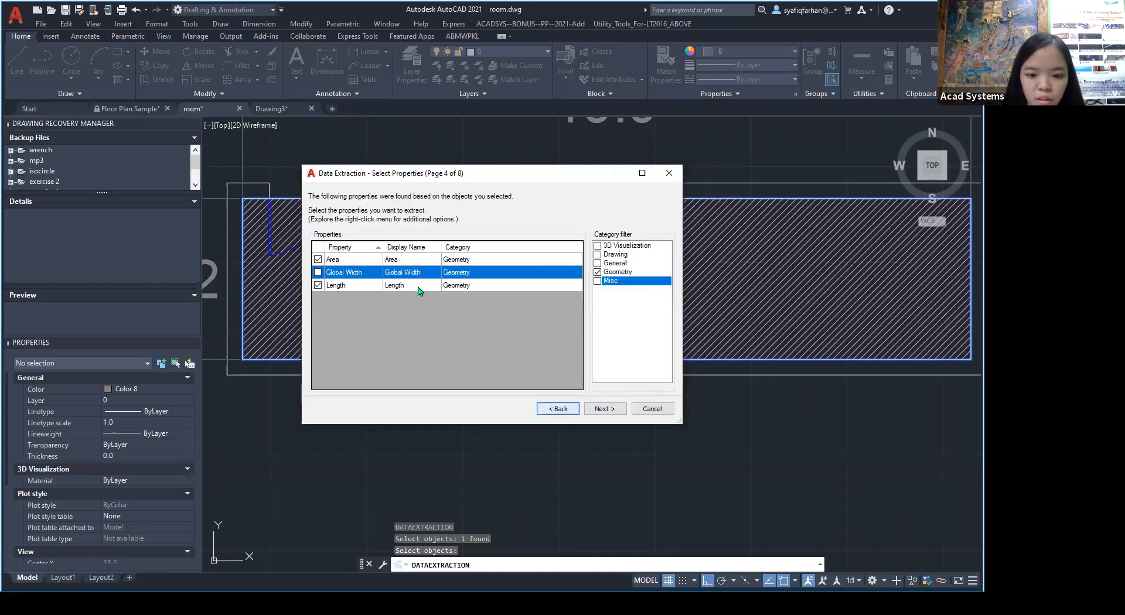
click(600, 408)
click(600, 409)
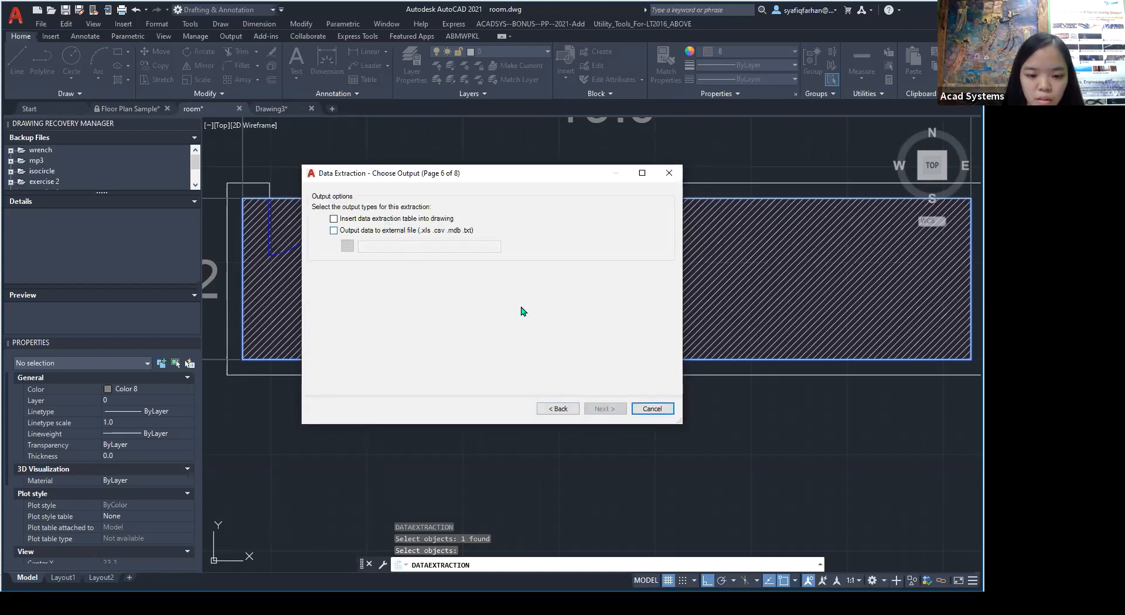
click(571, 410)
click(397, 240)
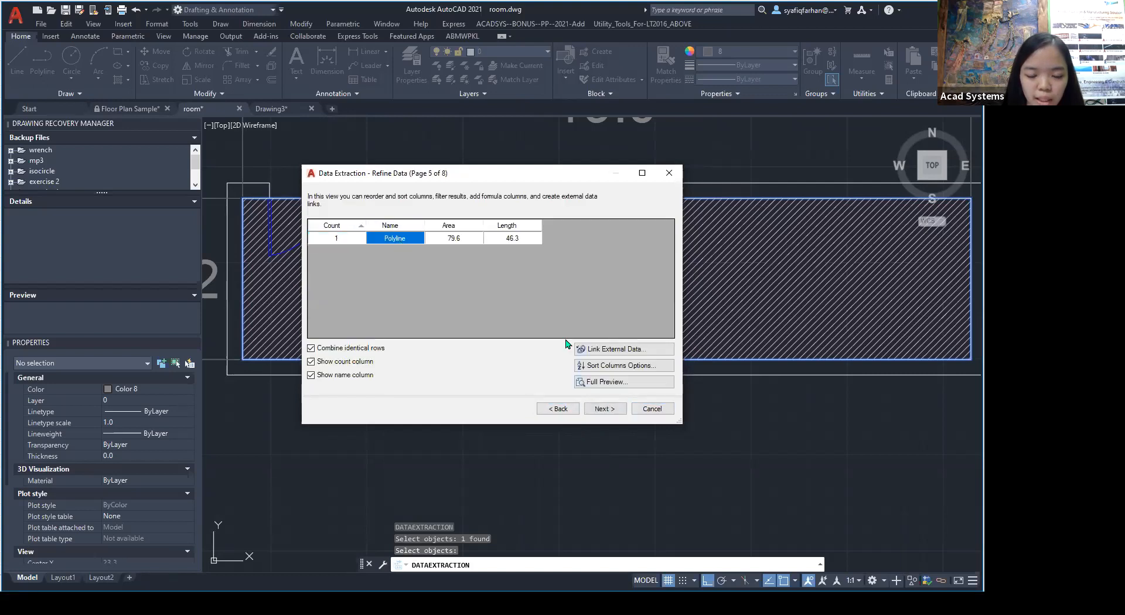
Output the extraction as a table in the drawing, give the Standard-style table a title, and finish the wizard.
click(604, 410)
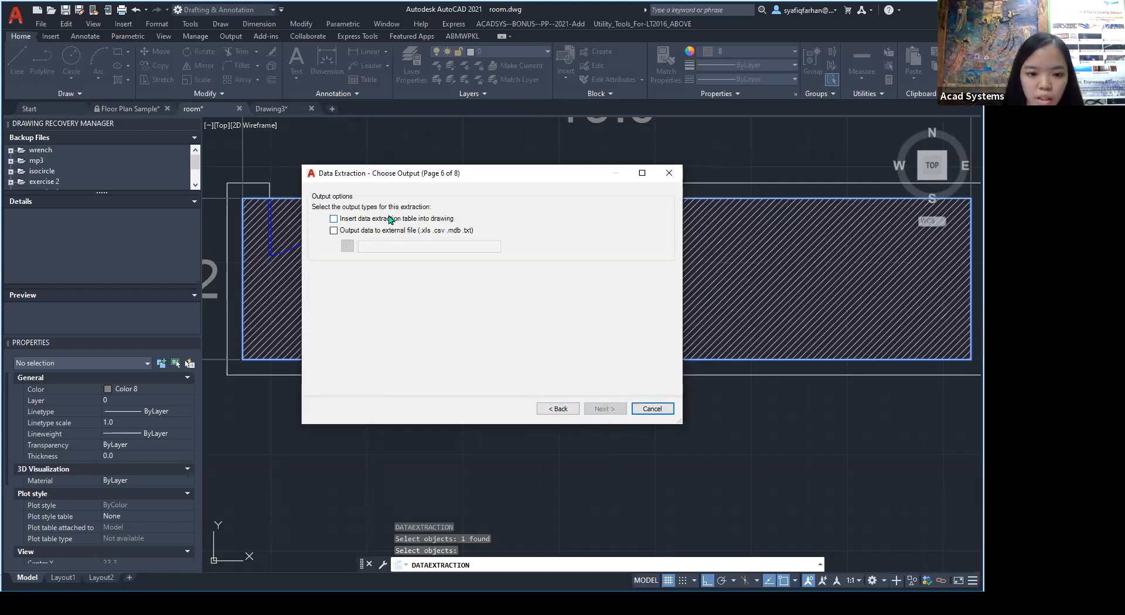
click(385, 221)
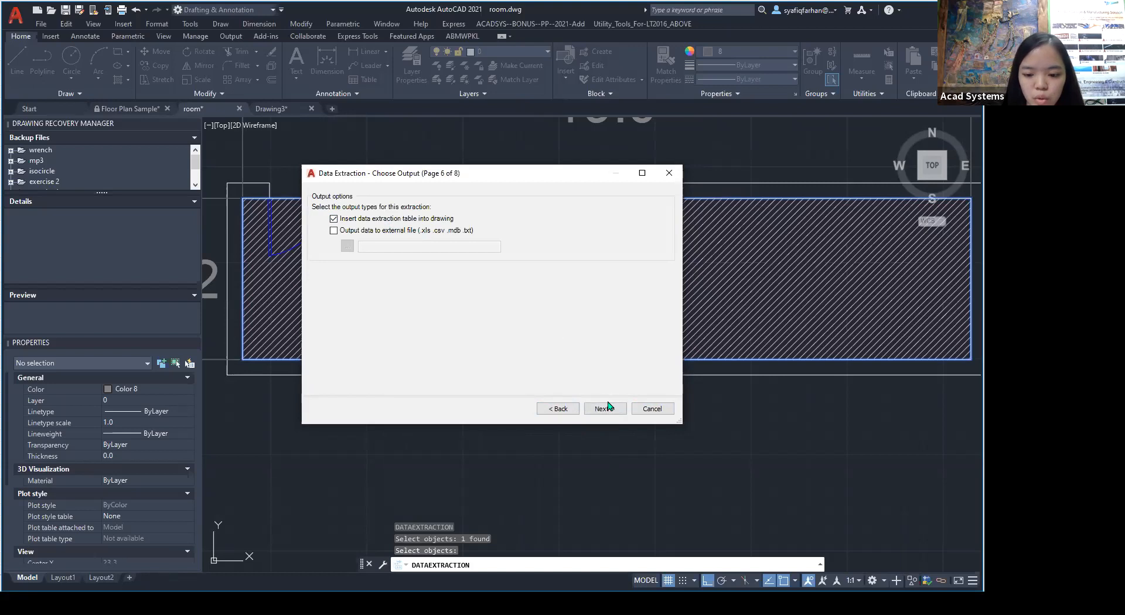
click(604, 409)
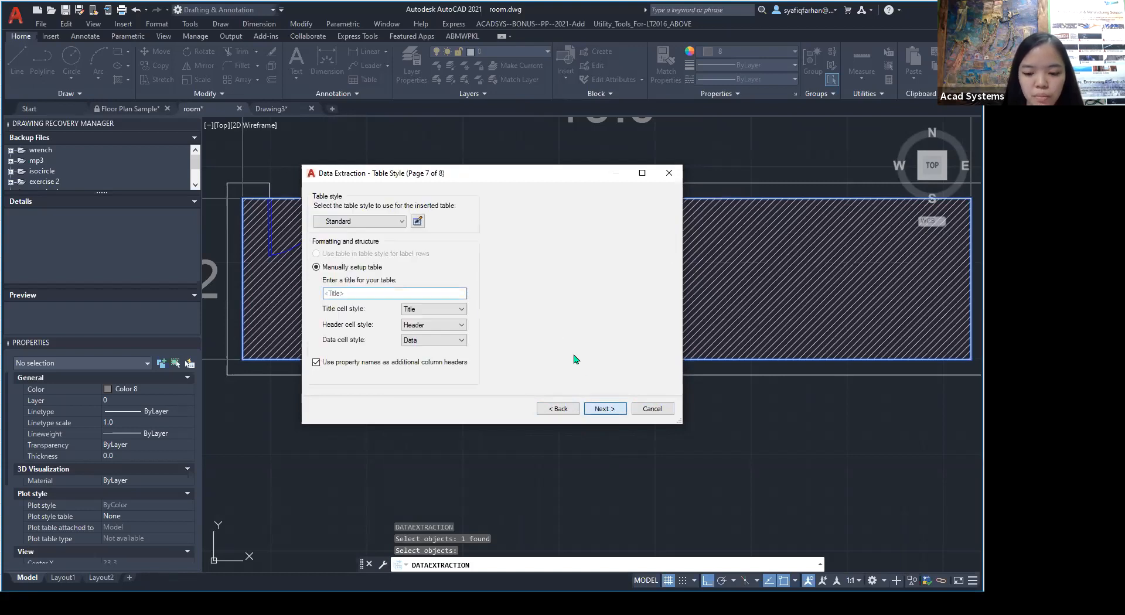
click(378, 292)
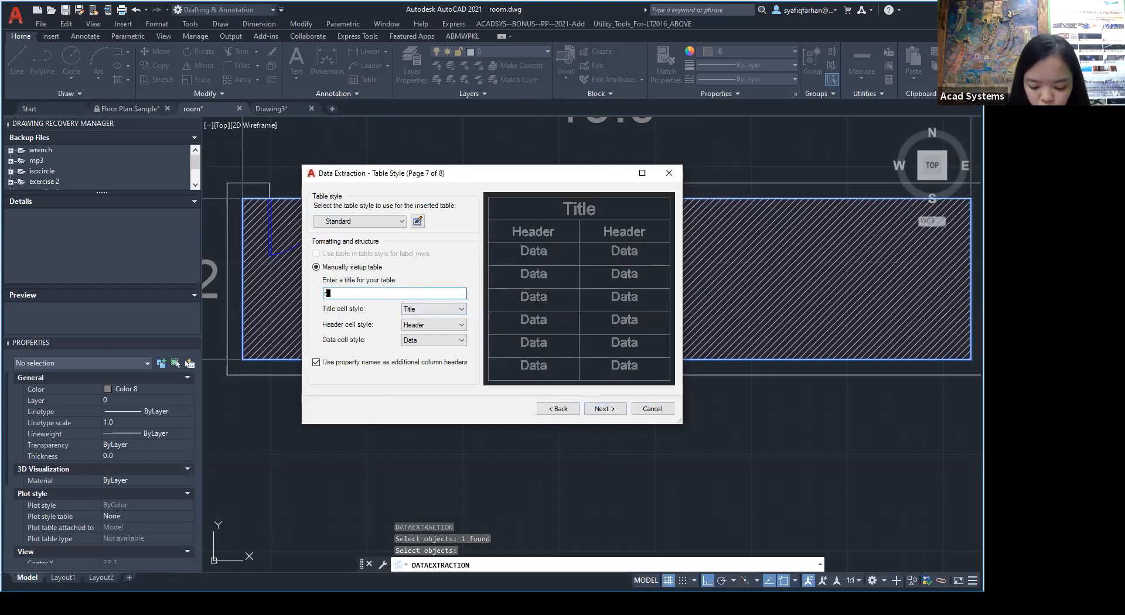
click(604, 409)
click(603, 409)
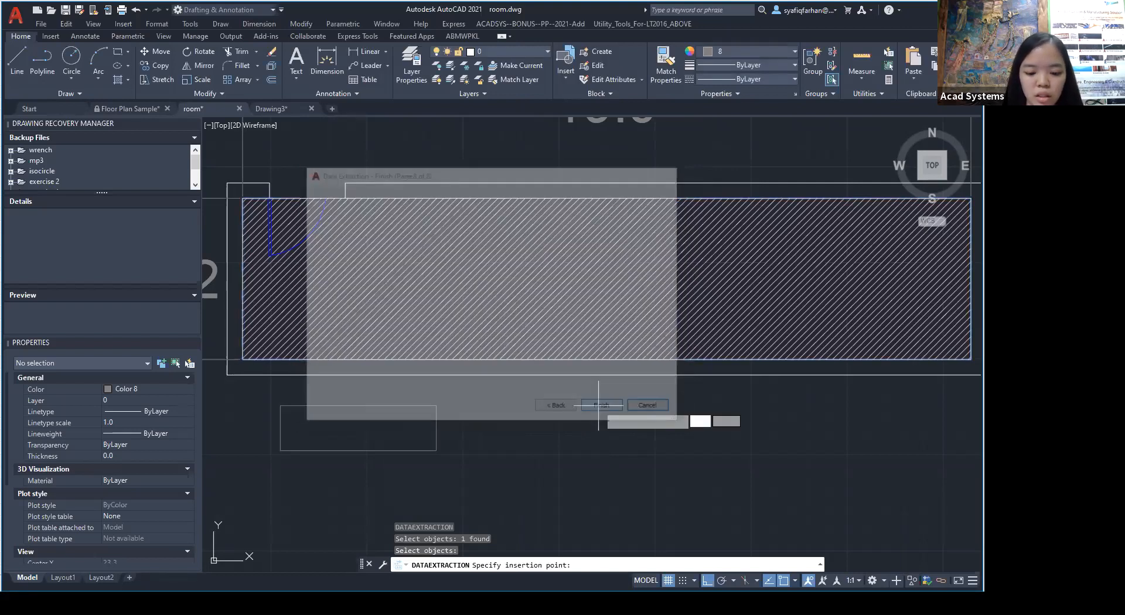
Place the extracted room table above the floor plan and scale it up from its lower-right corner to a readable size.
scroll(532, 321, down, 5)
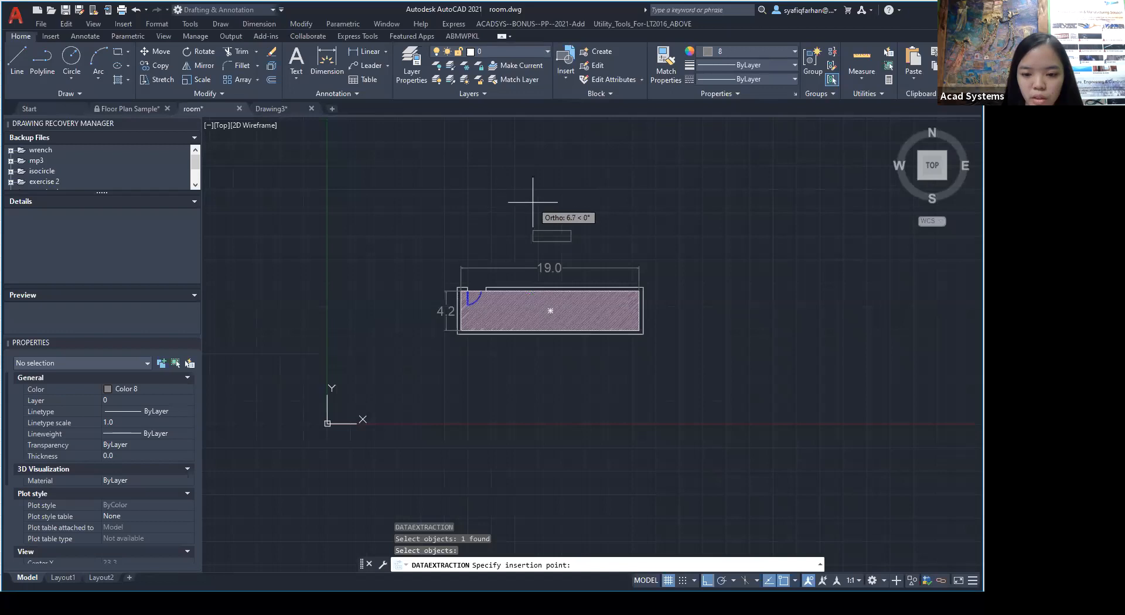
click(507, 184)
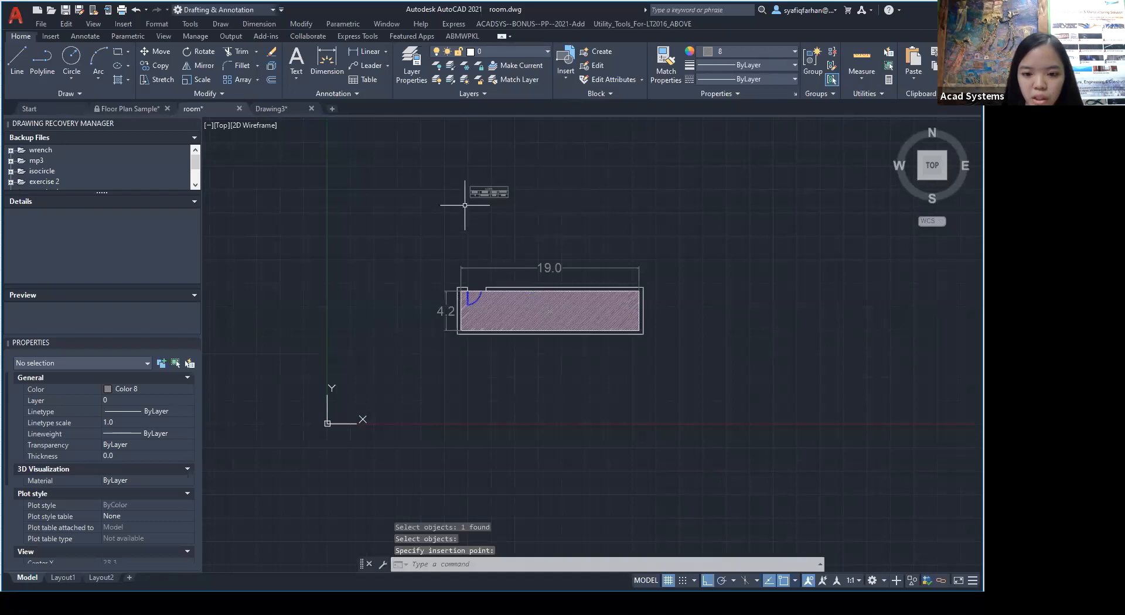
scroll(465, 205, up, 4)
scroll(464, 205, up, 2)
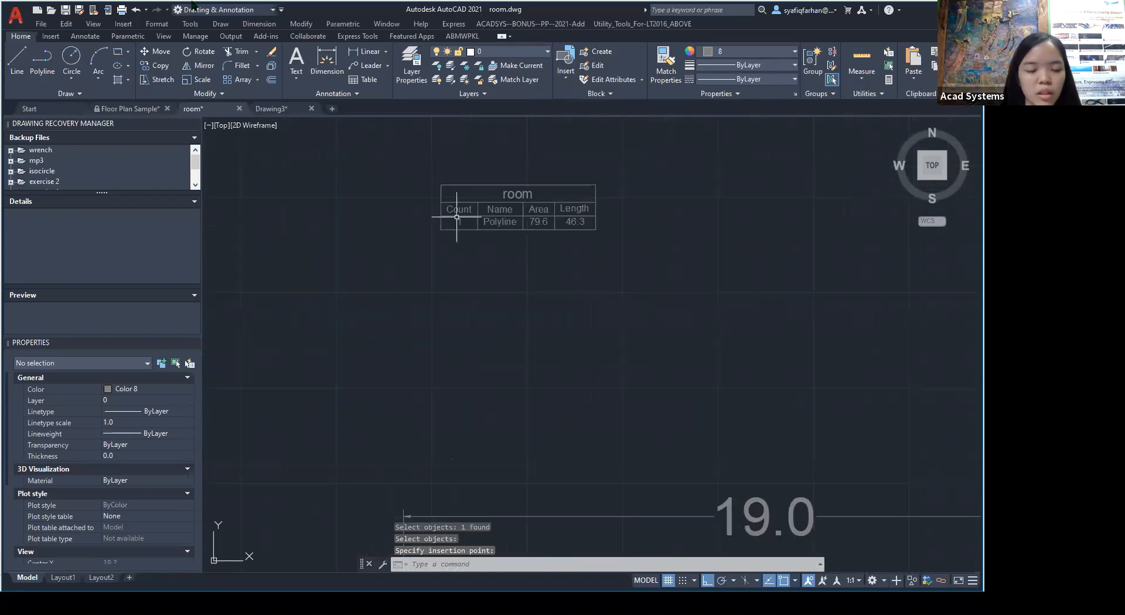
click(205, 78)
click(571, 221)
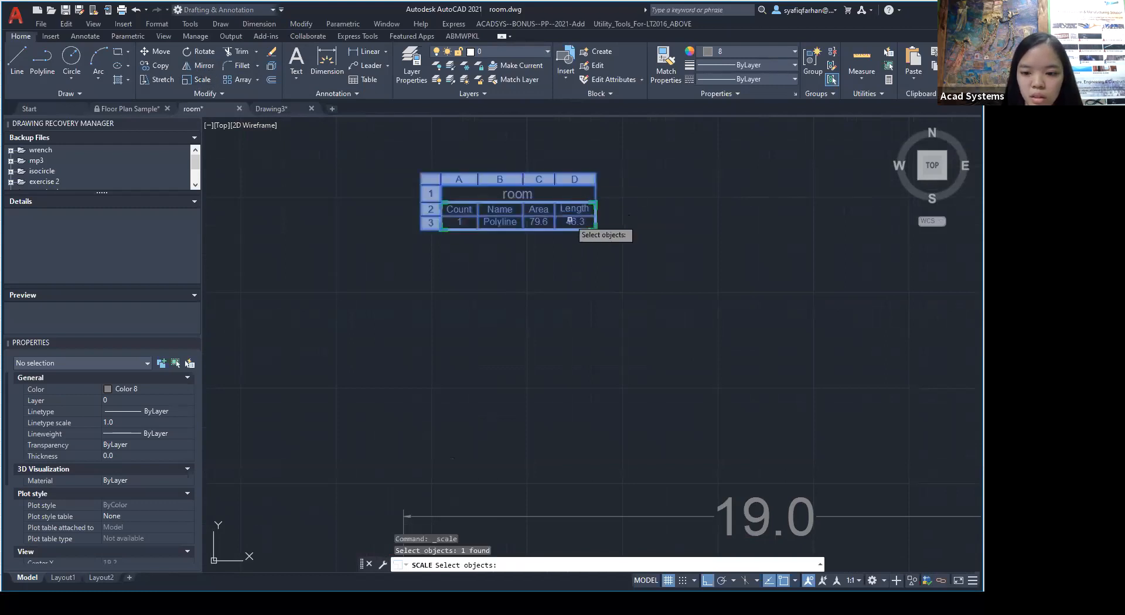
key(Return)
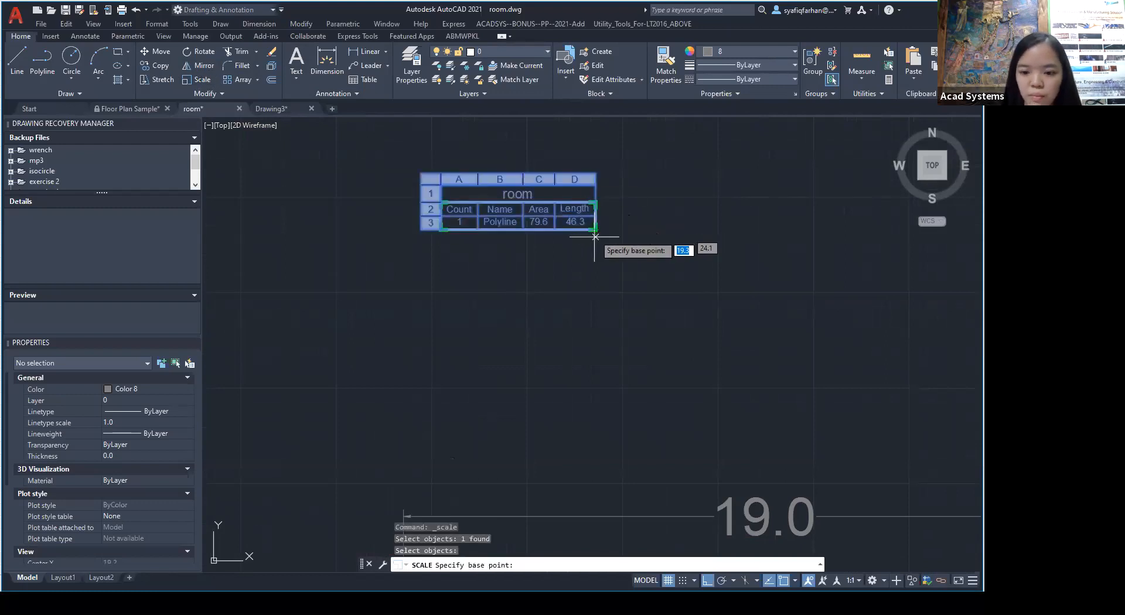
click(594, 229)
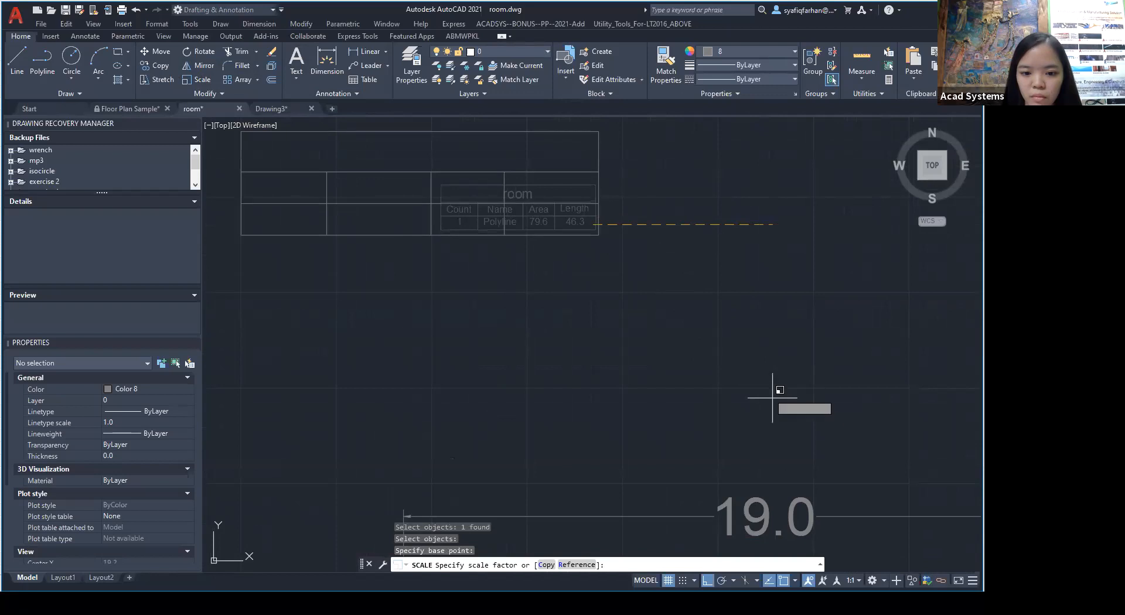
click(799, 411)
scroll(497, 381, down, 4)
mouse_move(497, 381)
middle_down()
mouse_move(520, 294)
mouse_move(556, 359)
mouse_move(539, 357)
middle_up()
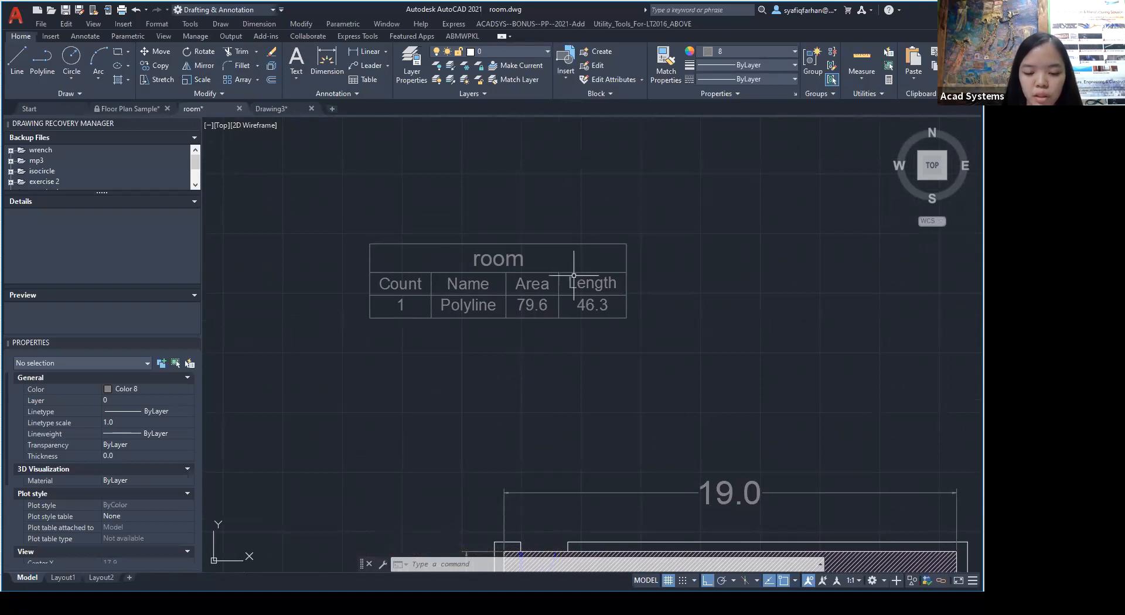
Unlock the value cell under Length in the room table.
click(576, 309)
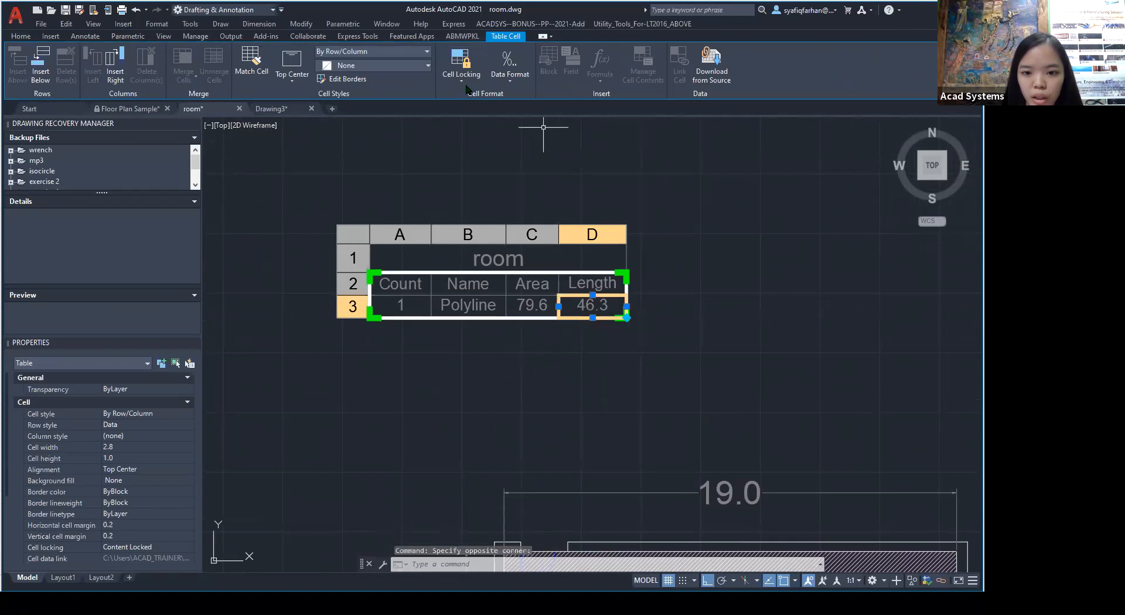
right_click(585, 312)
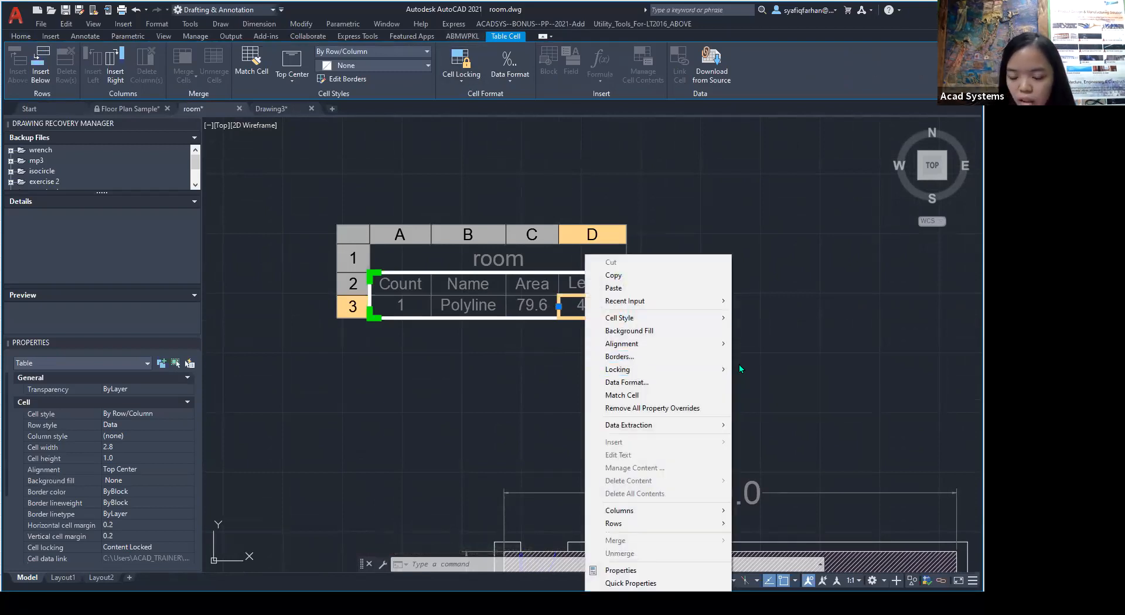
click(762, 369)
Insert two new columns to the right of the Length column in the room table.
right_click(584, 305)
mouse_move(645, 517)
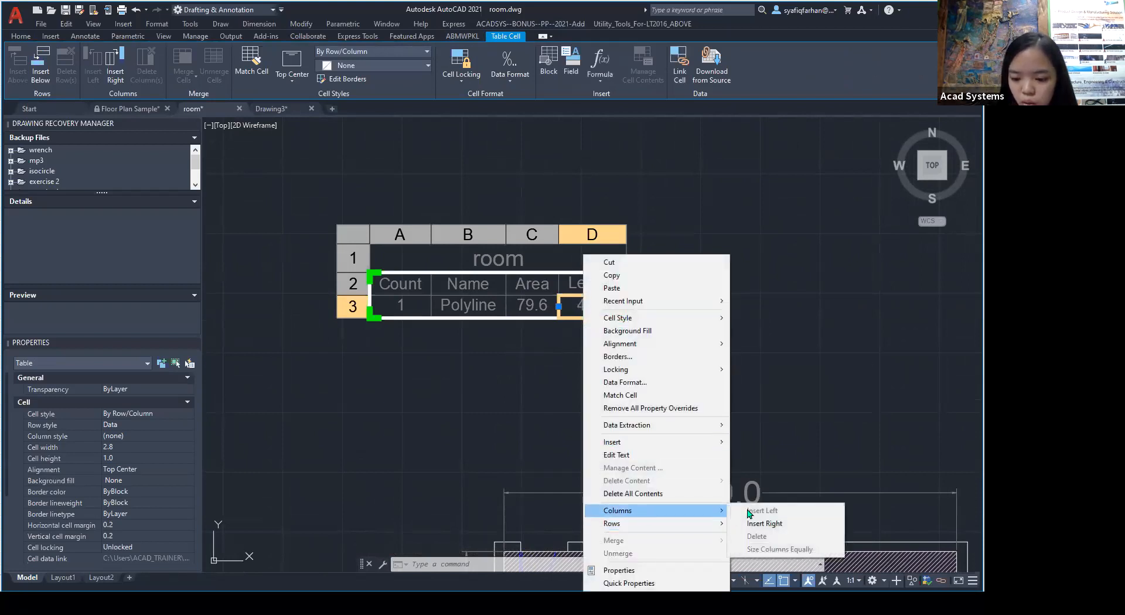
click(768, 523)
right_click(599, 309)
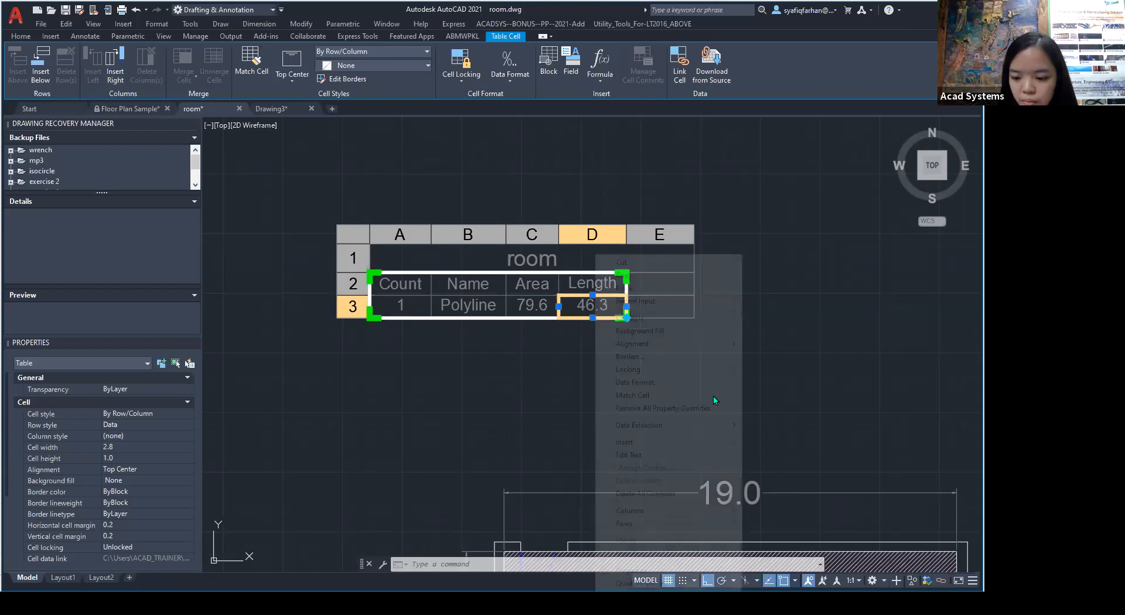
mouse_move(689, 514)
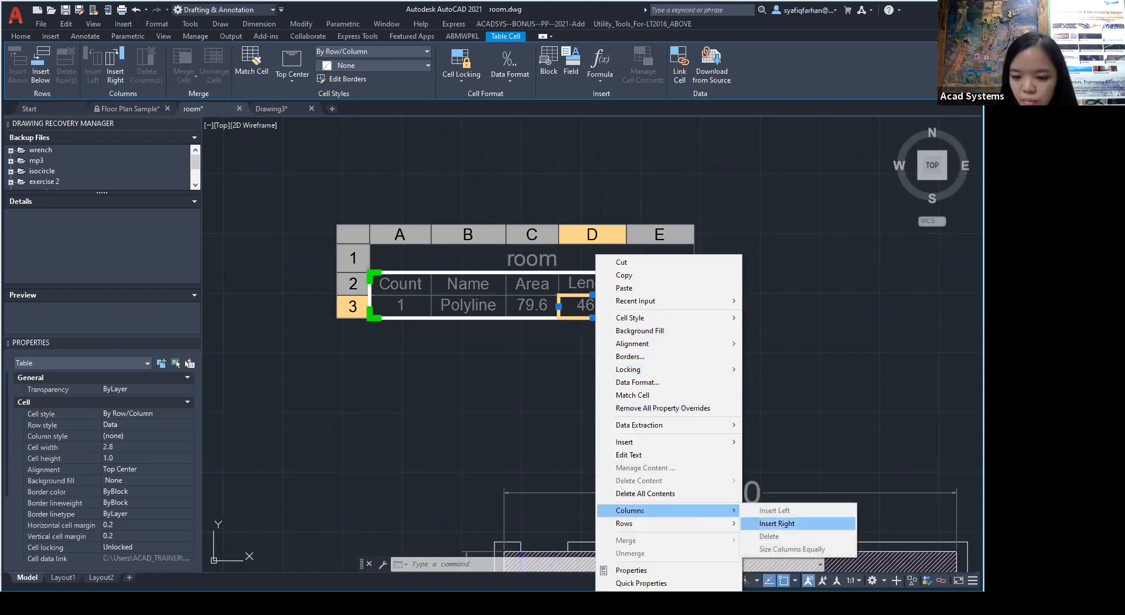
click(777, 524)
Unlock the empty header and data cells E2 to F3 in the two new columns.
click(661, 282)
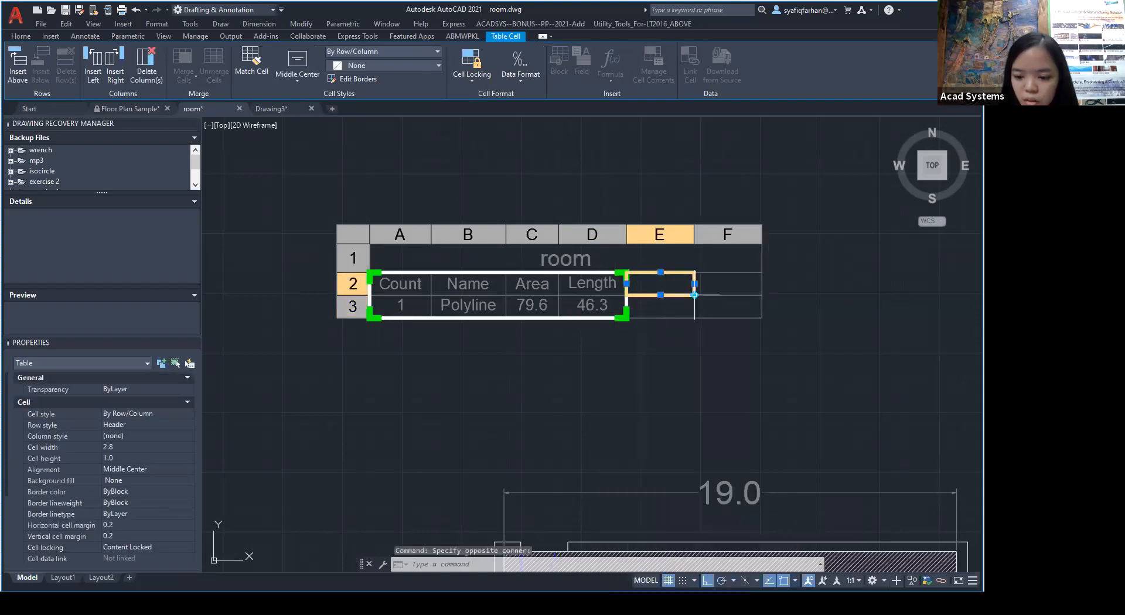
click(694, 295)
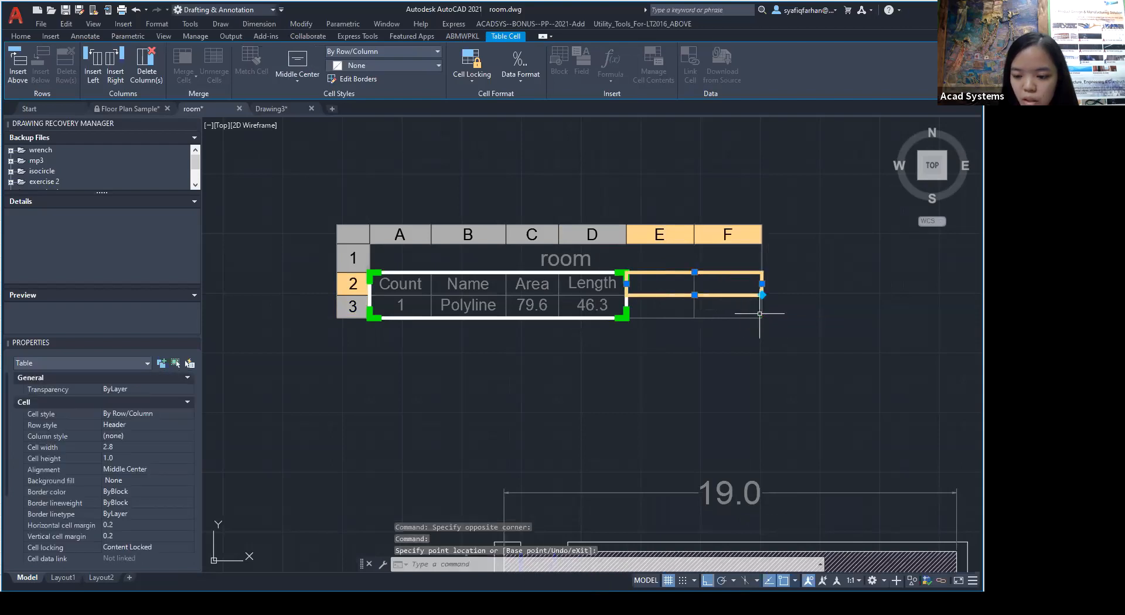
click(761, 294)
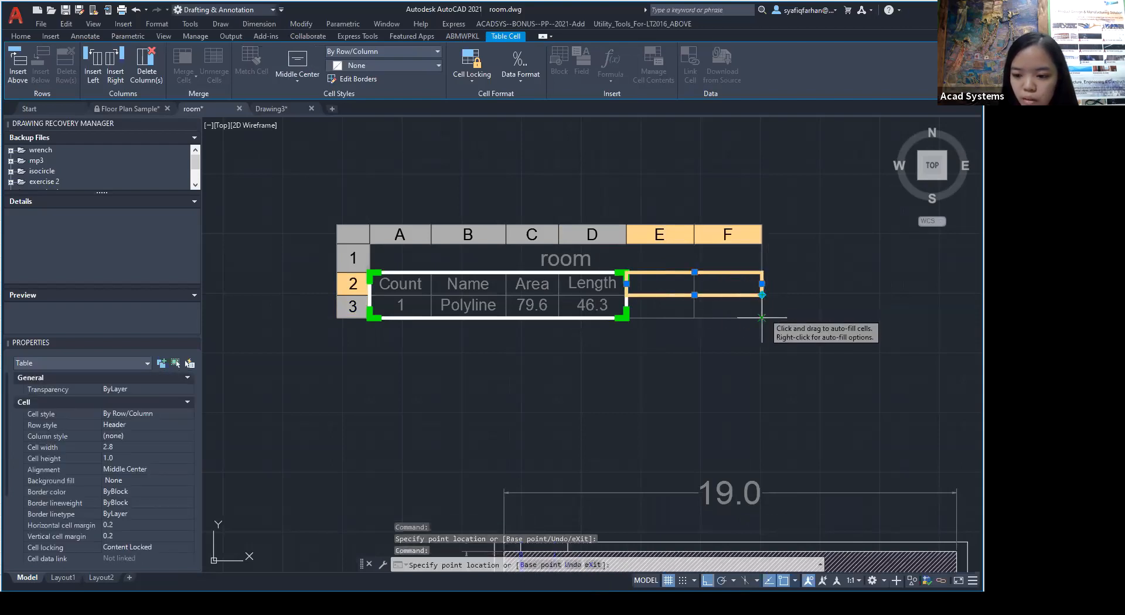
click(762, 319)
right_click(720, 305)
mouse_move(758, 369)
click(606, 370)
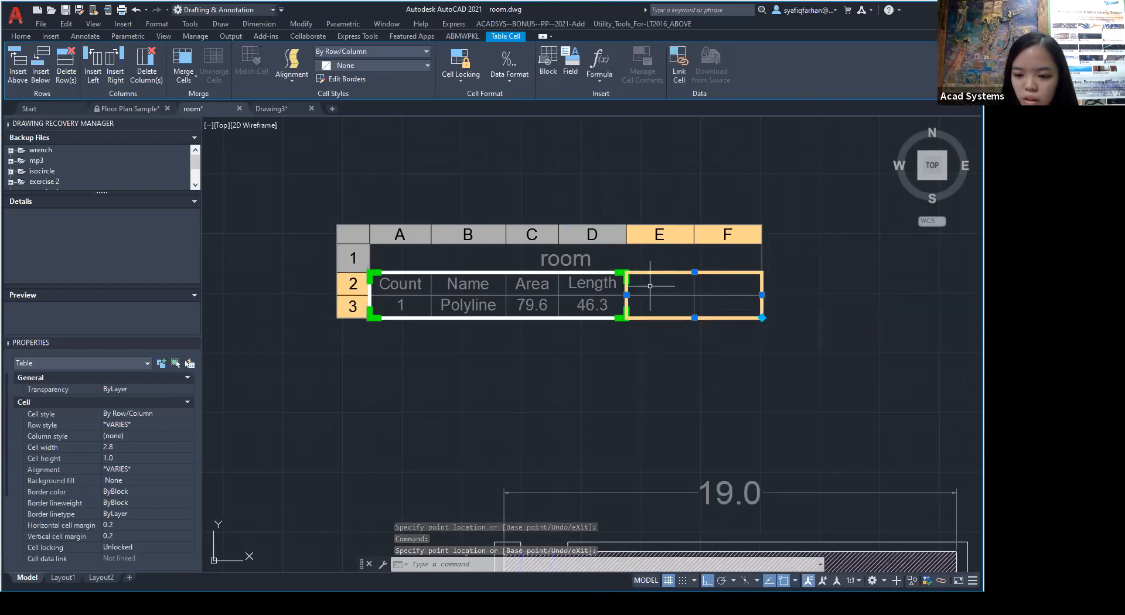
Enter the headers "cost" in cell E2 and "total" in cell F2.
double_click(650, 286)
text(cost)
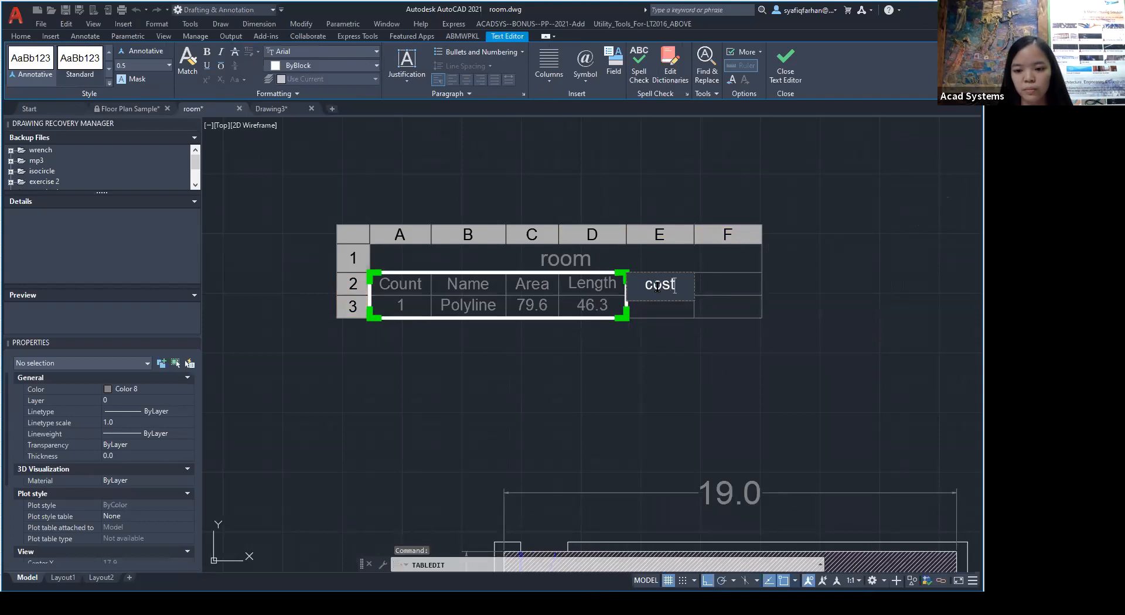
click(710, 279)
click(710, 279)
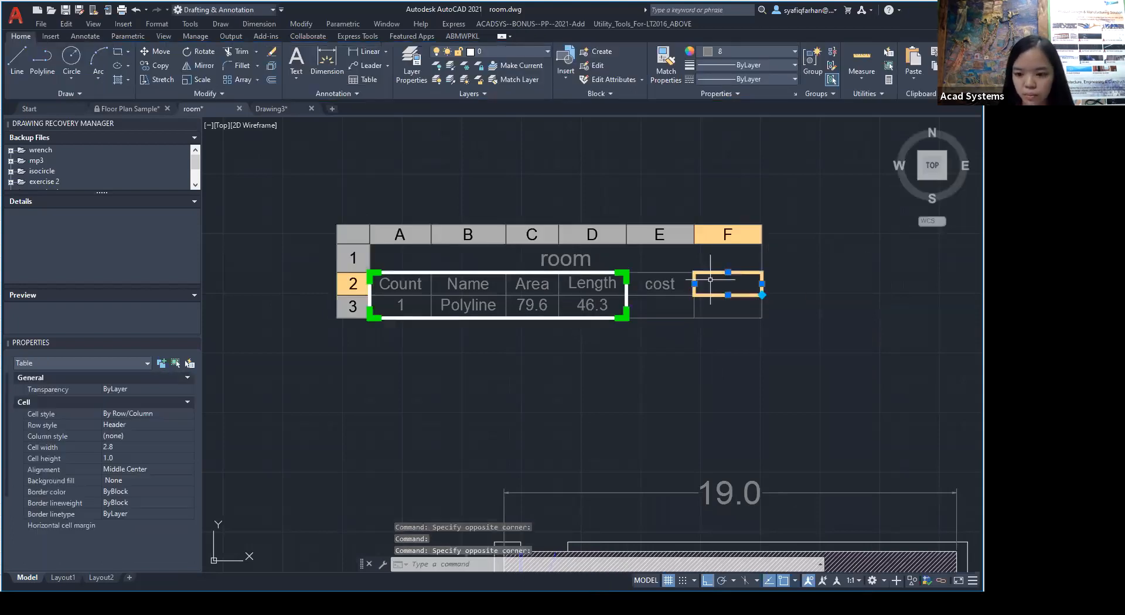
text(total)
Enter 150 as the cost value in cell E3.
click(650, 305)
click(659, 303)
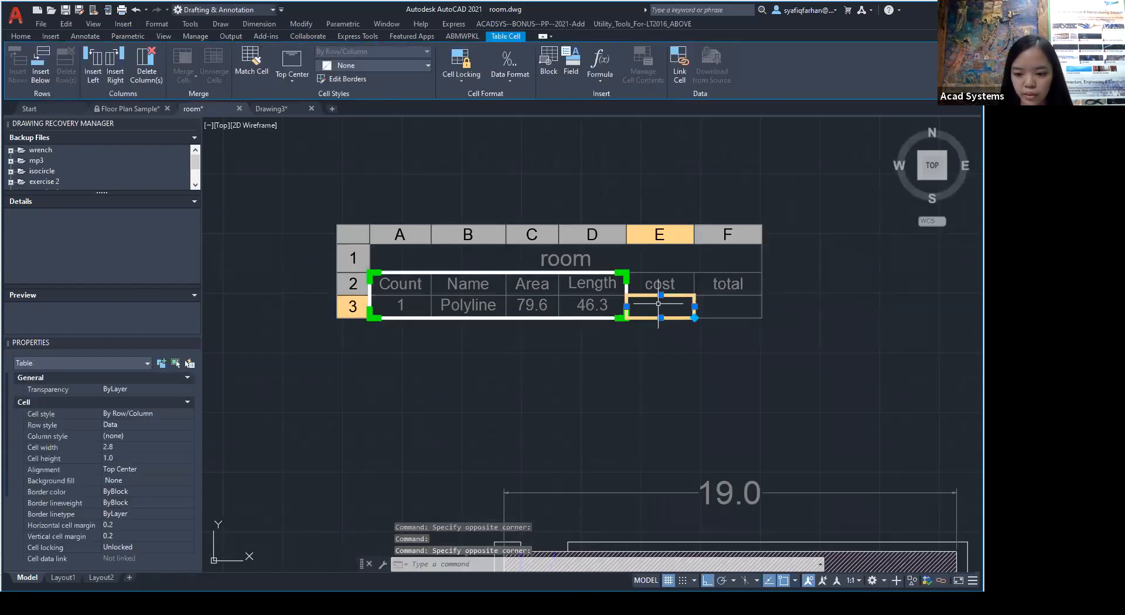
text(15-)
key(BackSpace)
text(0)
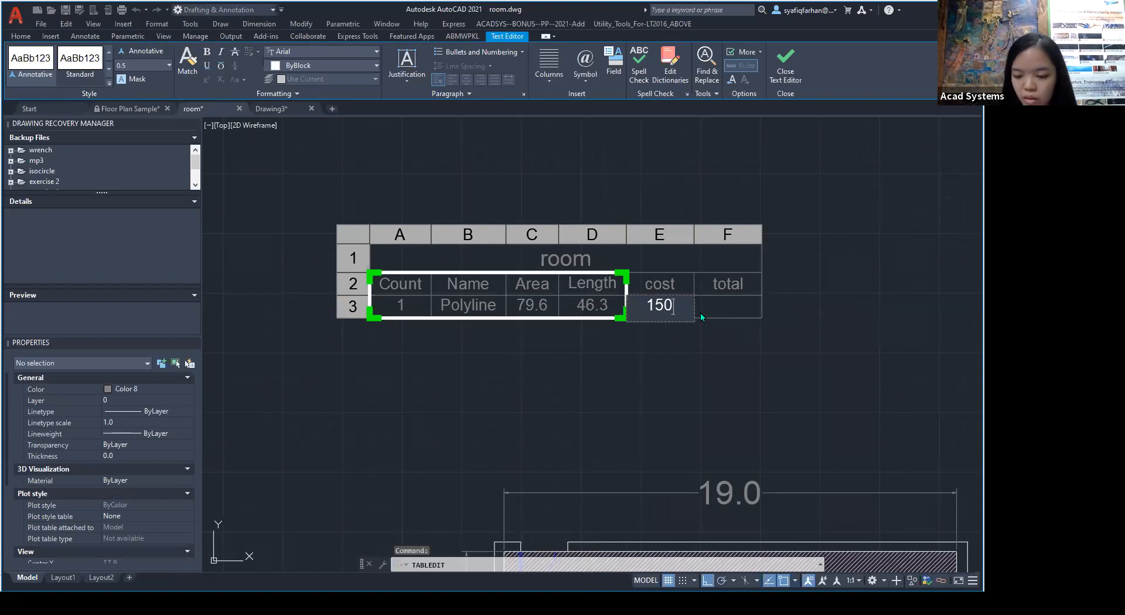
Calculate the total in cell F3 with the formula =d3*e3, multiplying the length by the cost.
click(720, 306)
click(720, 306)
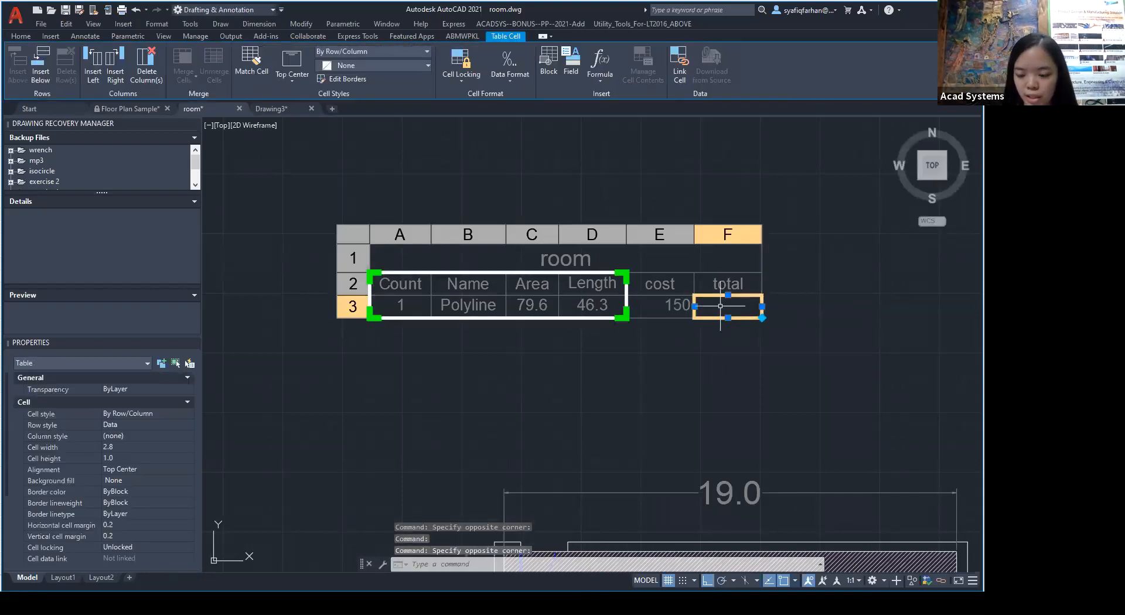
text(=d3)
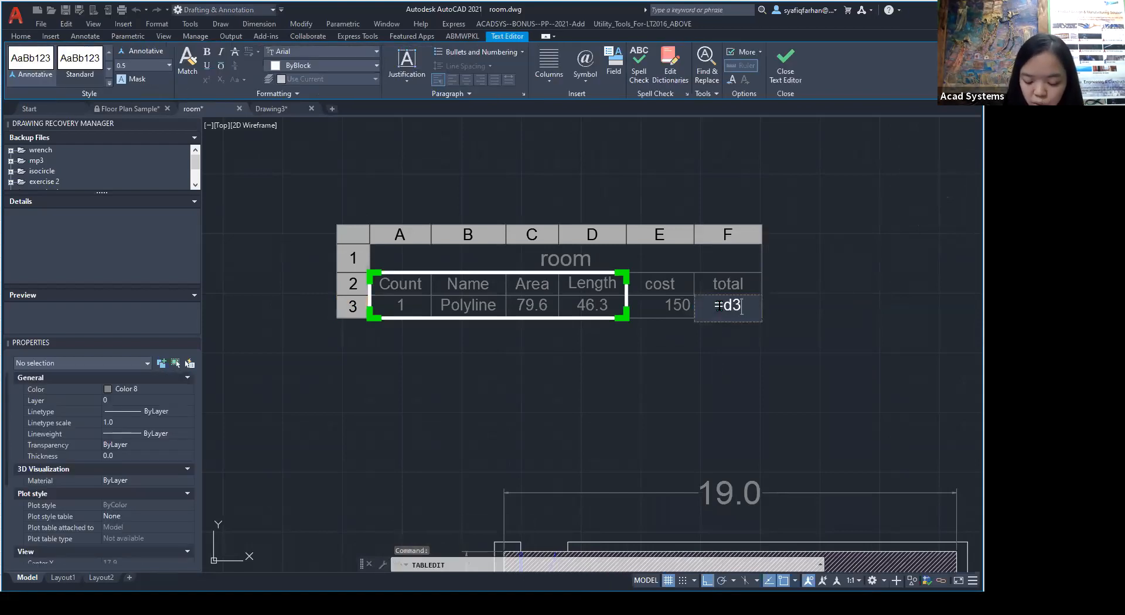
text(*e3)
key(Return)
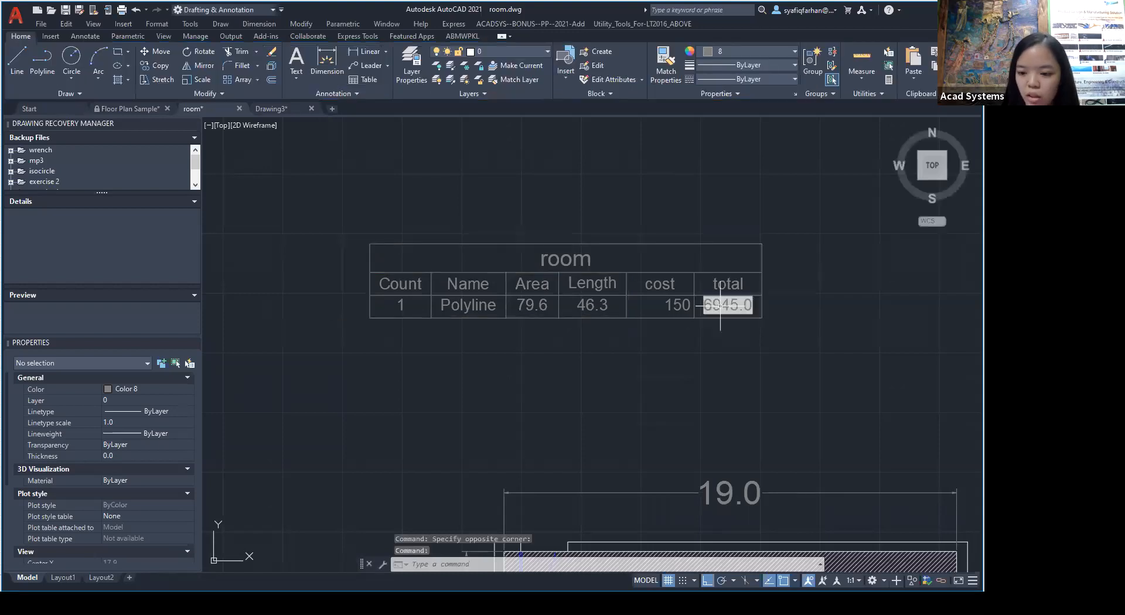
Stretch the right edges of the room's hatch and inner boundary polyline inward by about 7.5, making the room about 11.5 long.
scroll(648, 369, down, 2)
middle_drag(673, 400, 571, 229)
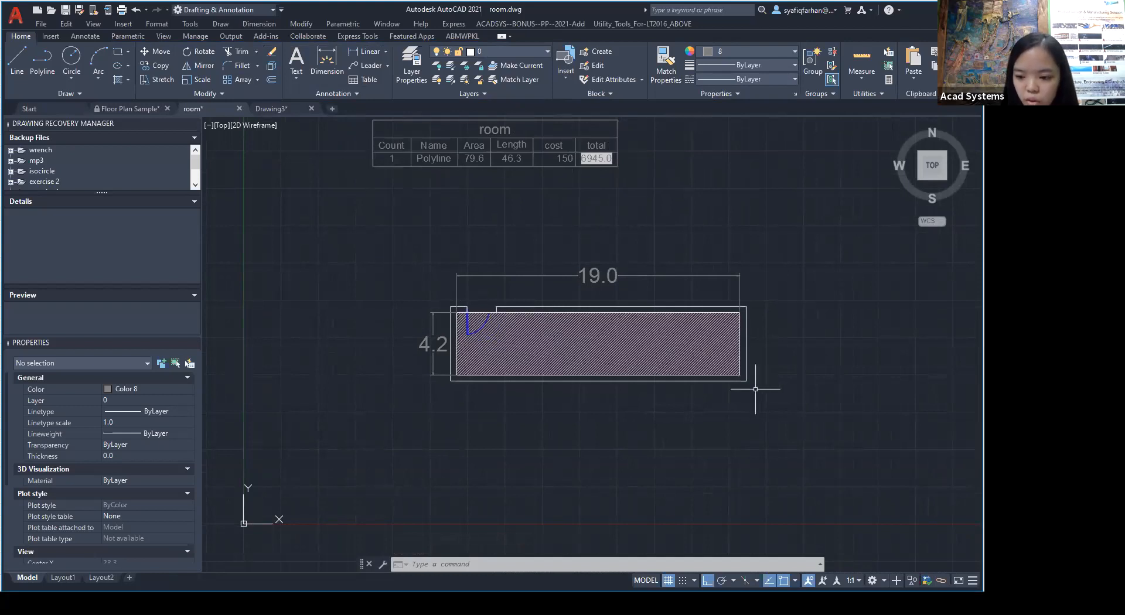
click(736, 357)
click(740, 343)
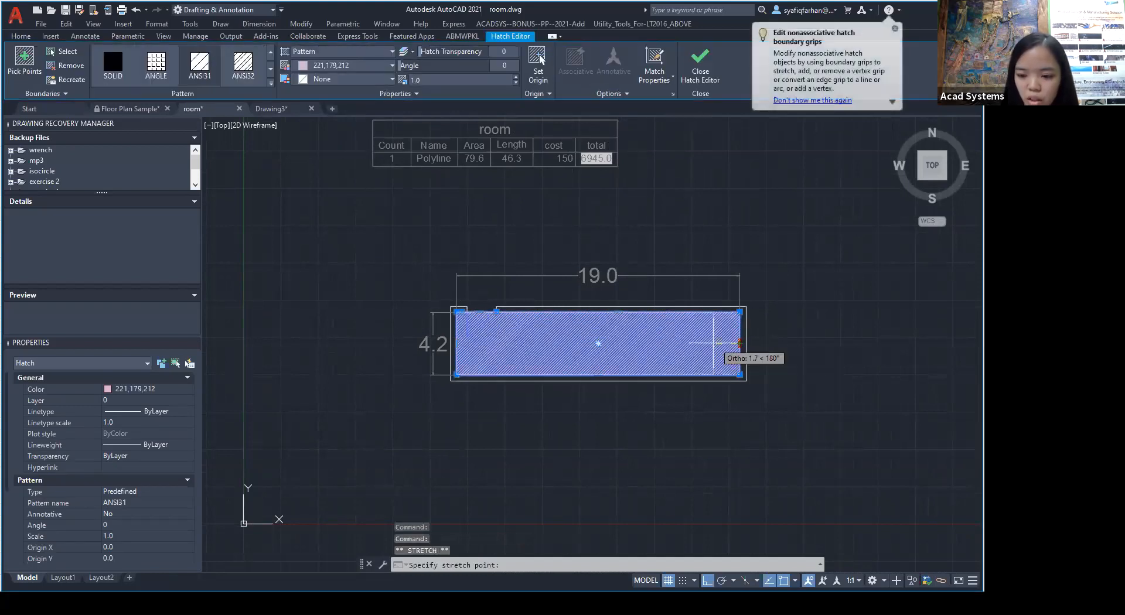
click(628, 344)
click(739, 338)
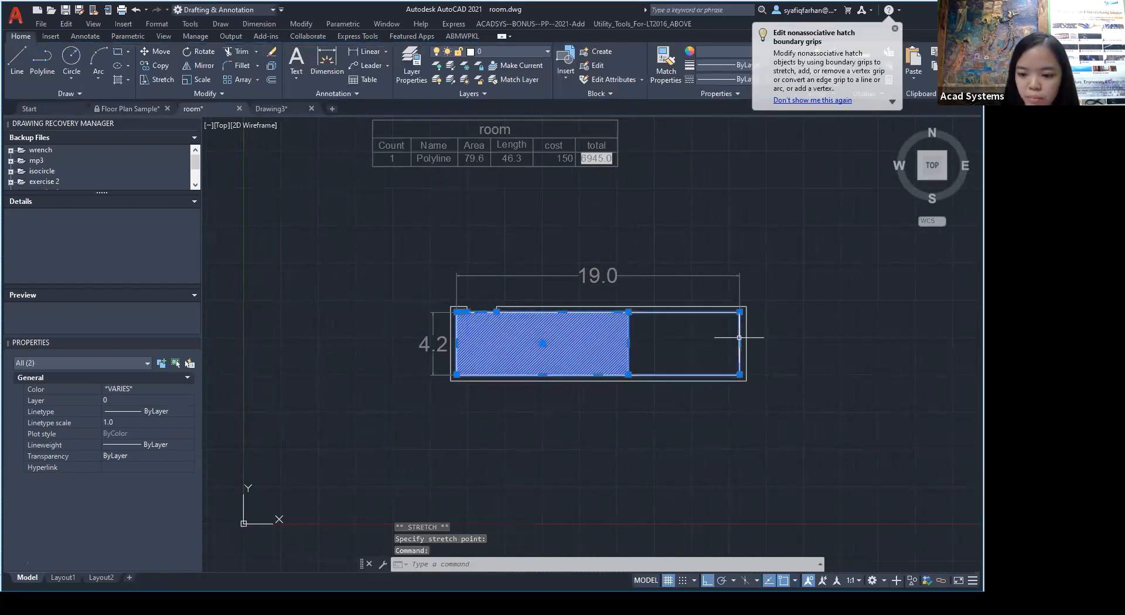
click(740, 346)
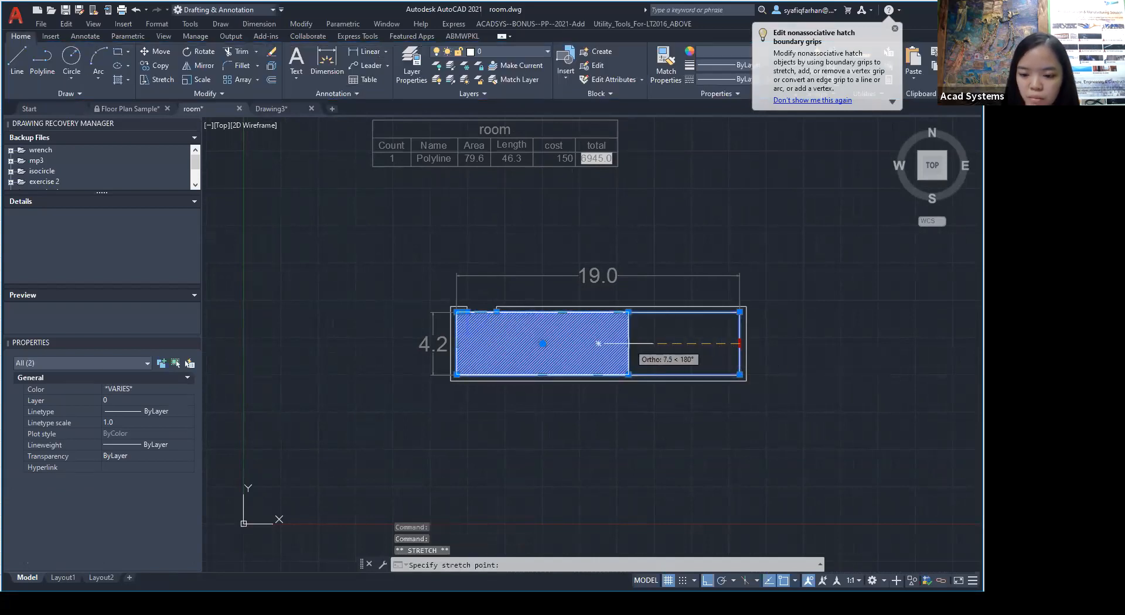
Stretch the outer wall polyline's right edge inward to just outside the shortened inner boundary, keeping a wall gap.
click(747, 348)
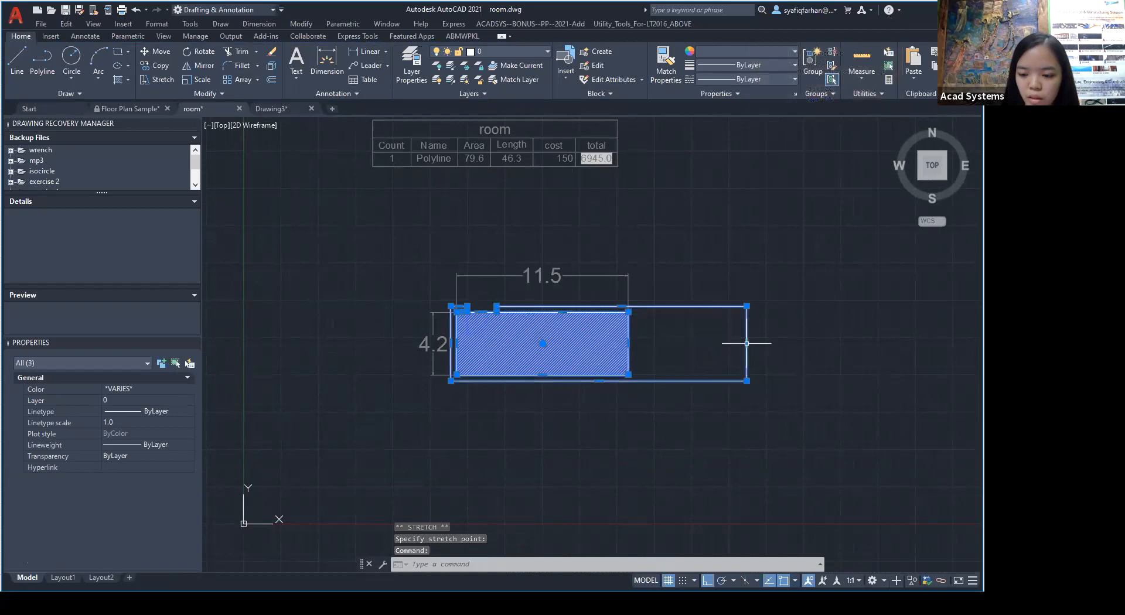
click(747, 343)
click(629, 344)
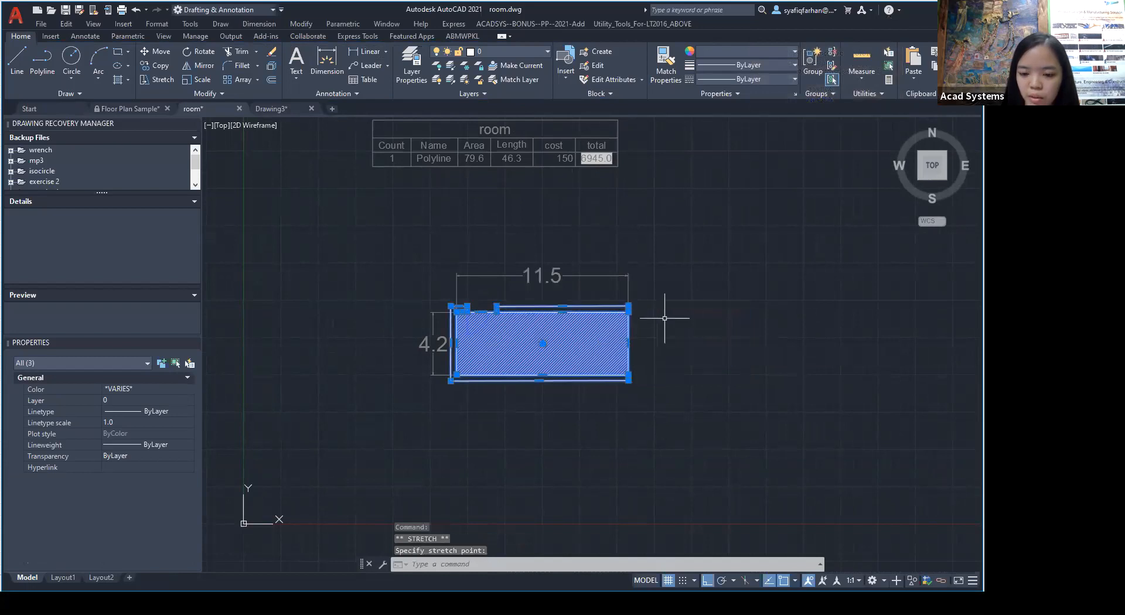
click(628, 343)
click(636, 343)
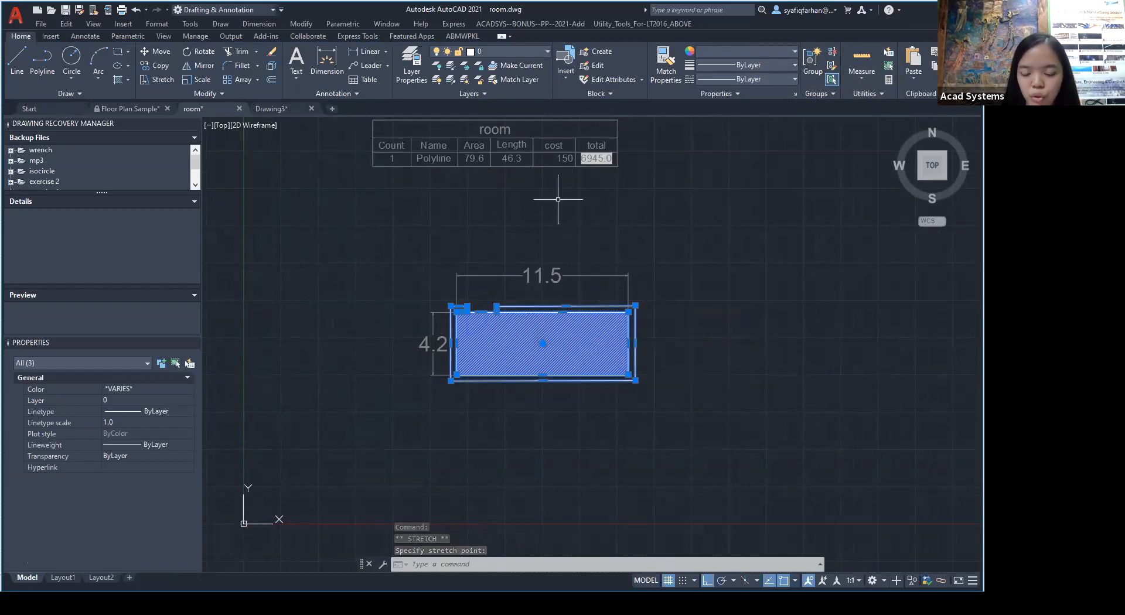
middle_drag(545, 199, 542, 237)
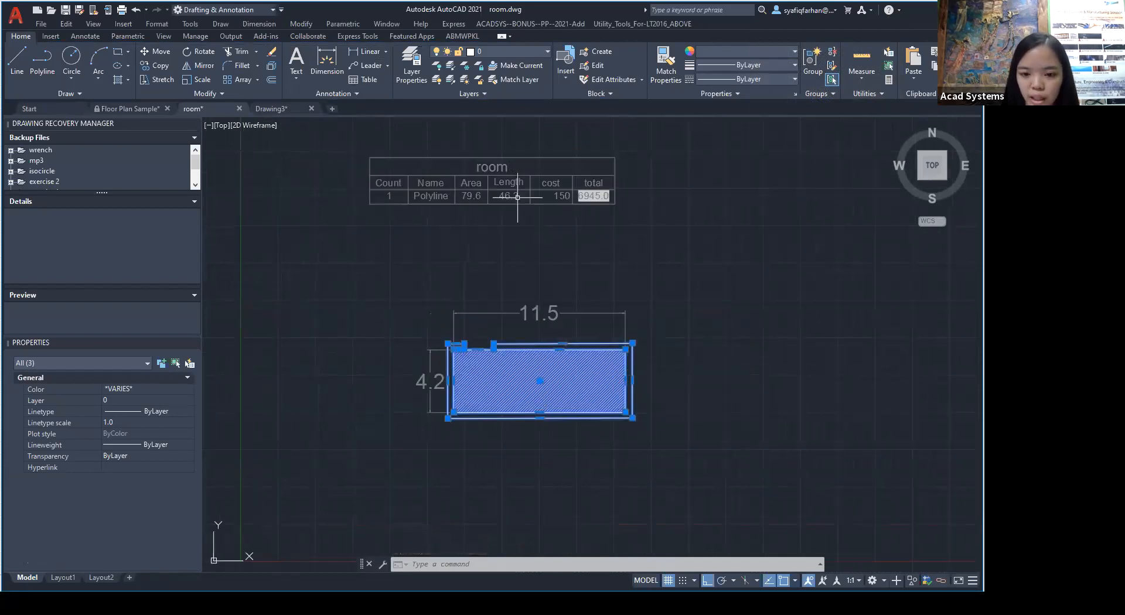
click(517, 197)
right_click(518, 198)
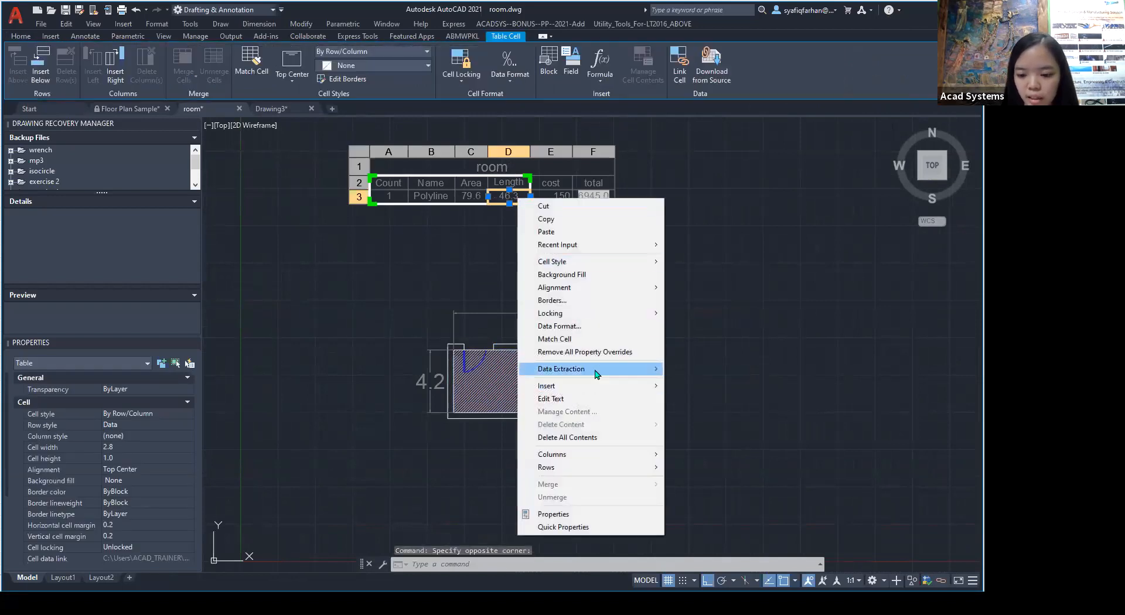
click(434, 250)
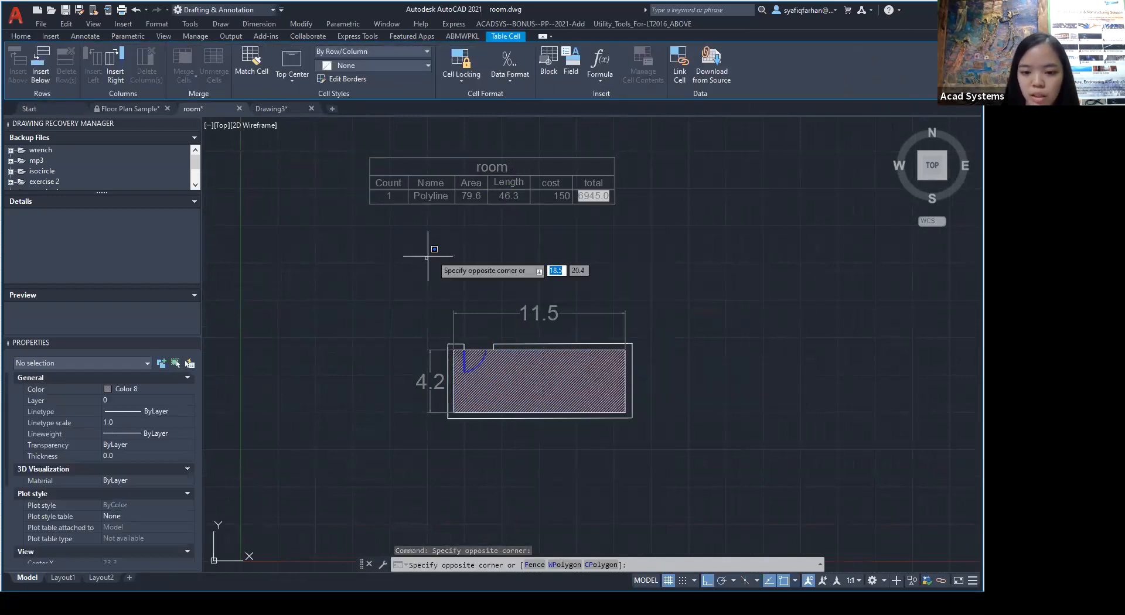
key(Escape)
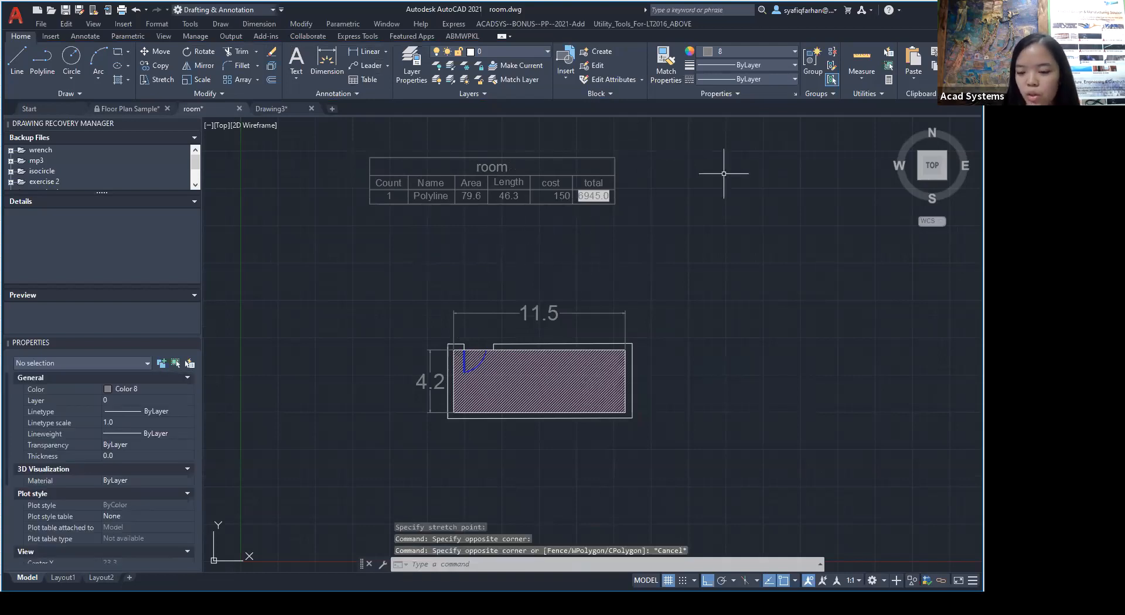
Update all data links to refresh the room table for the shortened room.
click(940, 579)
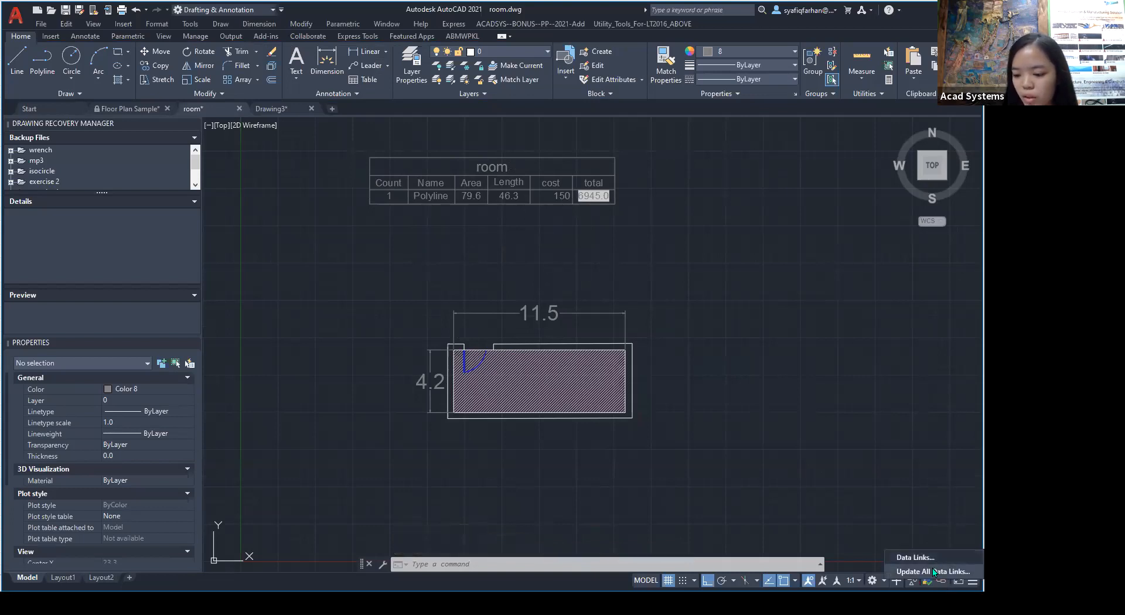
click(931, 568)
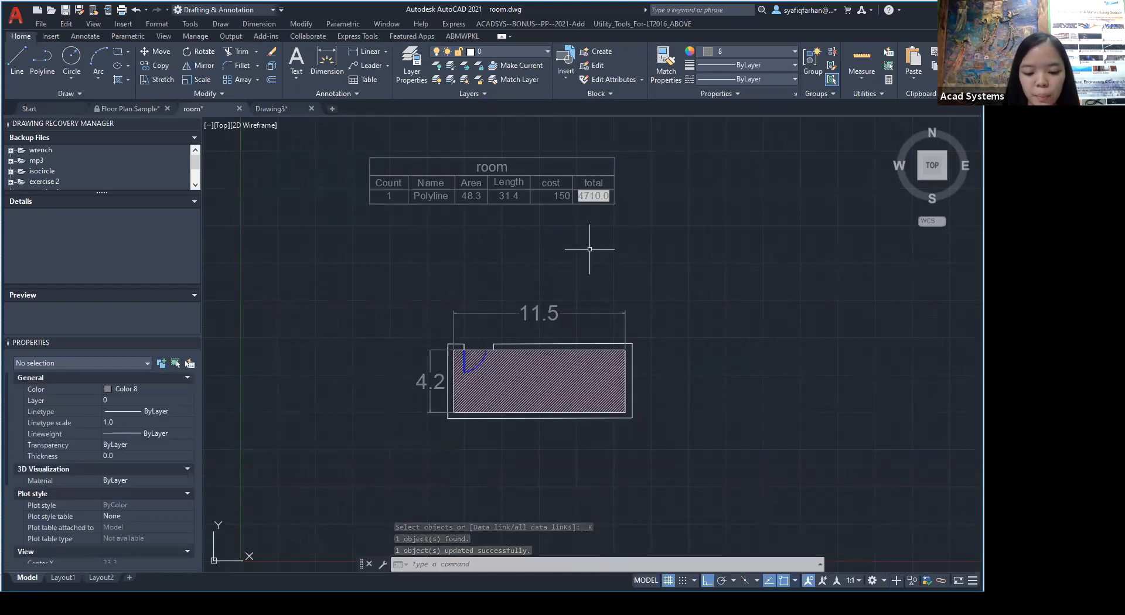
scroll(701, 334, down, 2)
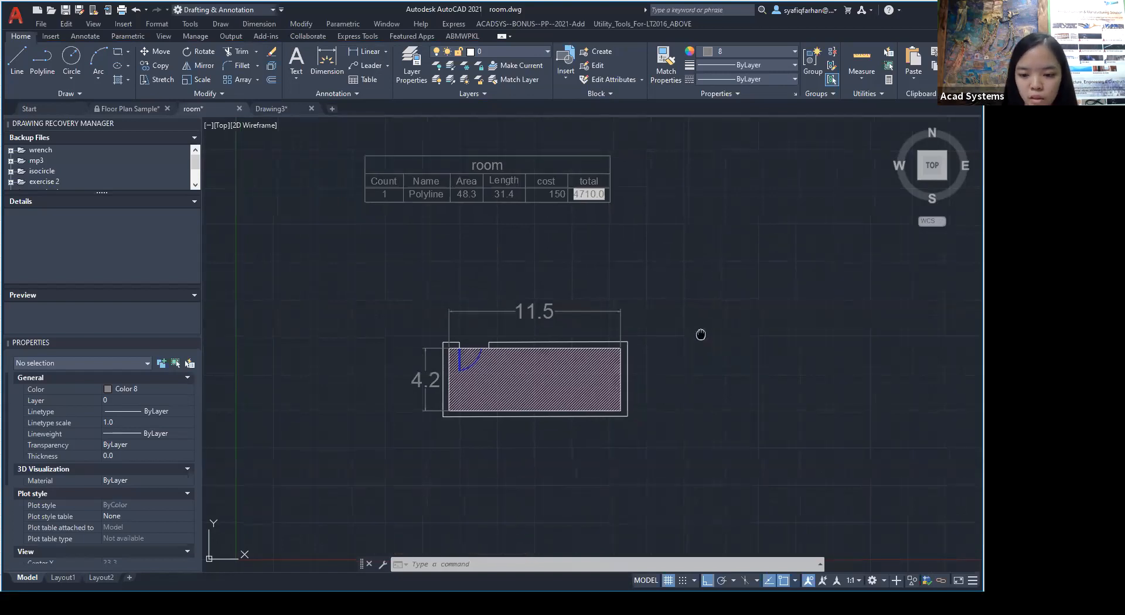
Copy the entire room with its hatch, door and dimensions, and paste the duplicate to the right of the original.
scroll(608, 292, up, 2)
drag(620, 385, 322, 201)
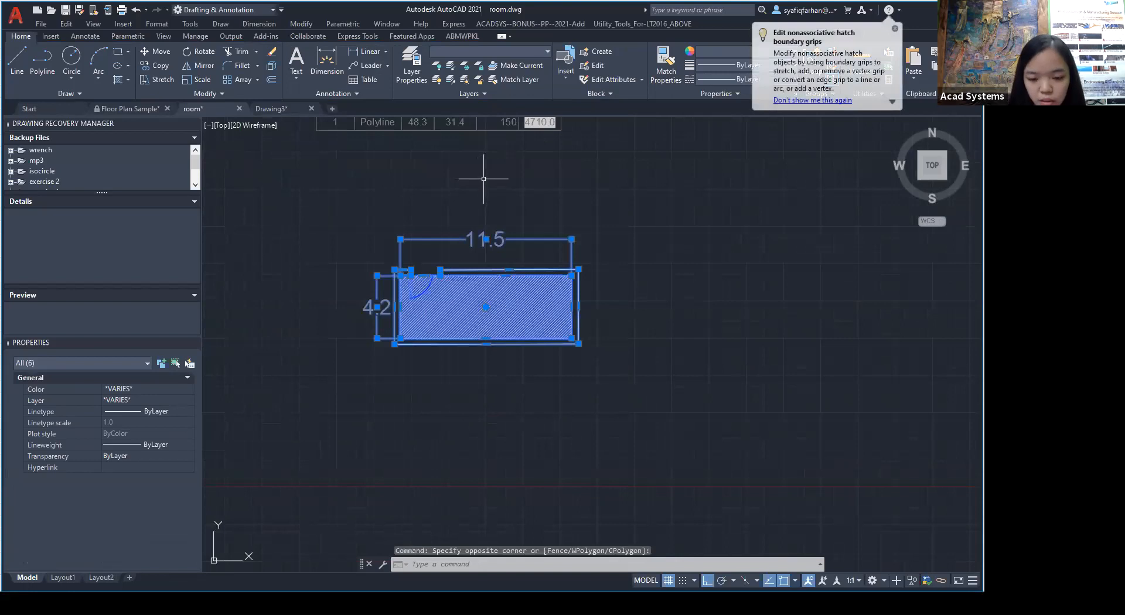
key(ctrl+c)
key(ctrl+v)
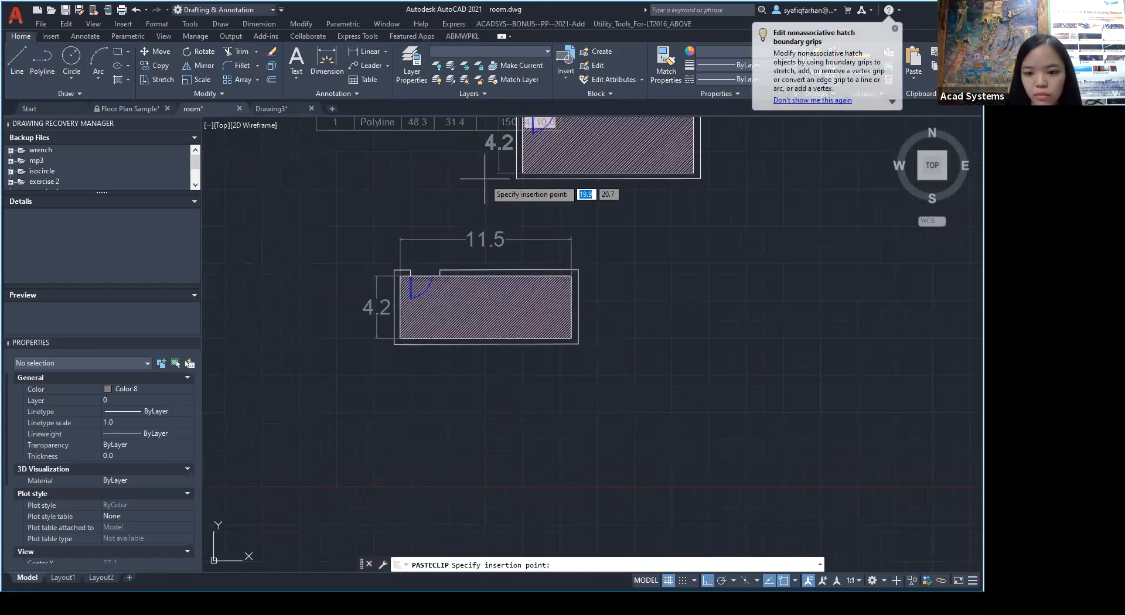
click(681, 345)
Stretch the right edges of the copied room's outer wall polyline and hatch outward by about 9, keeping a wall gap.
middle_drag(744, 195, 560, 226)
click(716, 338)
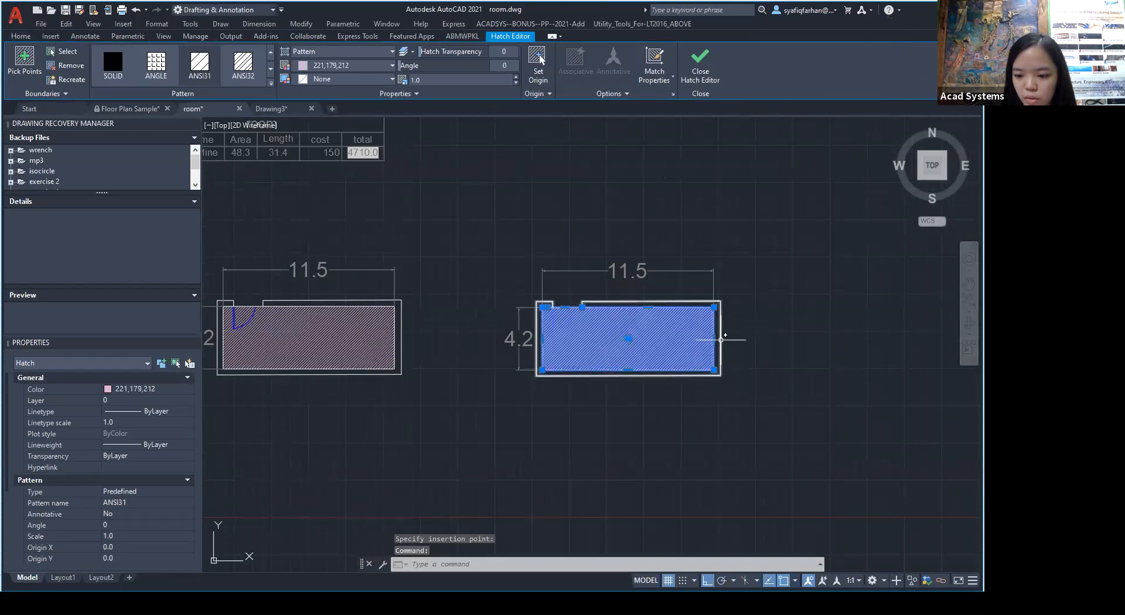
click(719, 340)
click(721, 338)
click(855, 330)
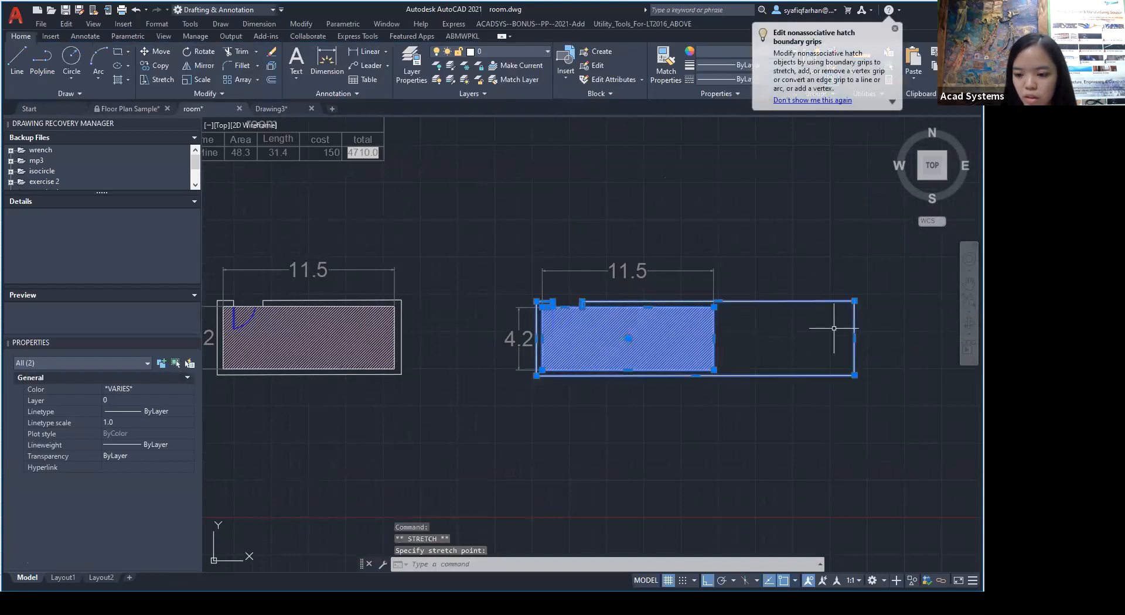
click(713, 338)
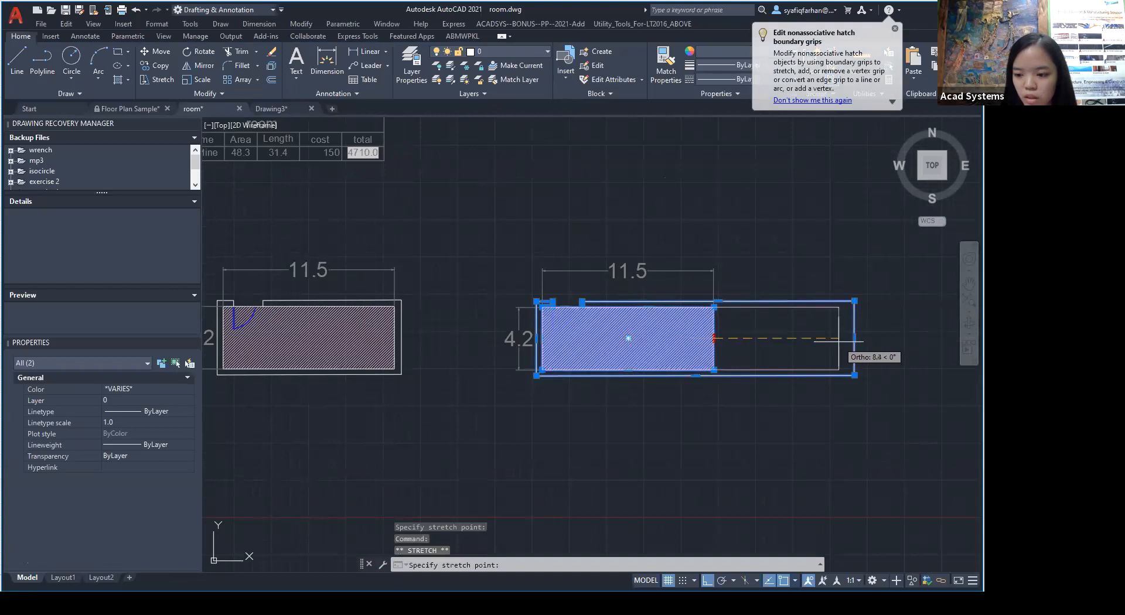
click(851, 338)
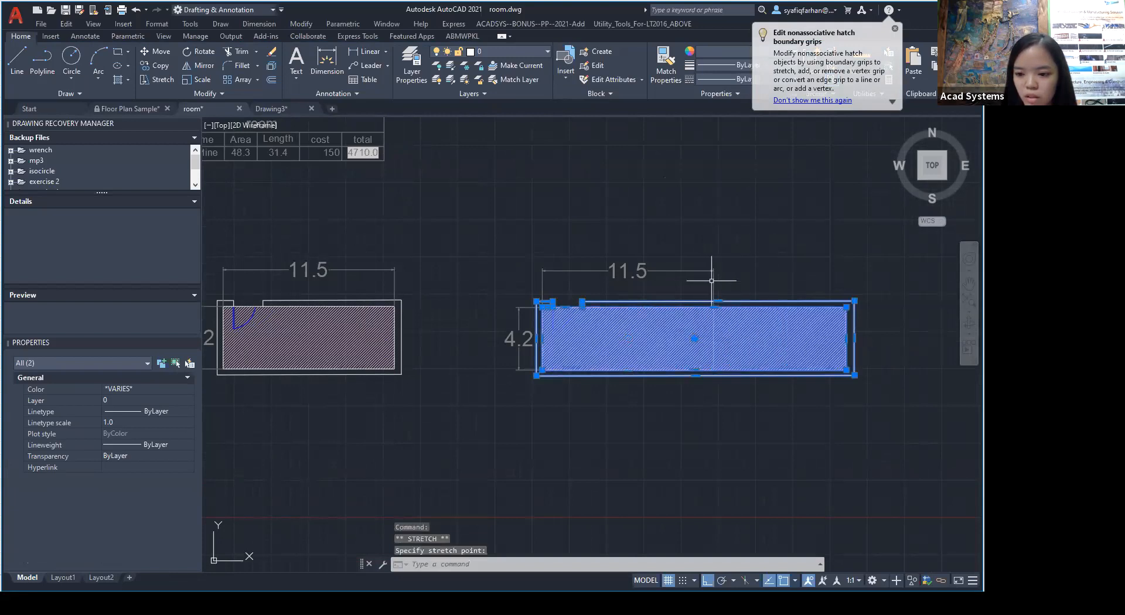
Stretch the copied room's inner boundary polyline and its length dimension to the hatch's right edge, making the room about 20.4 long.
click(712, 280)
click(714, 304)
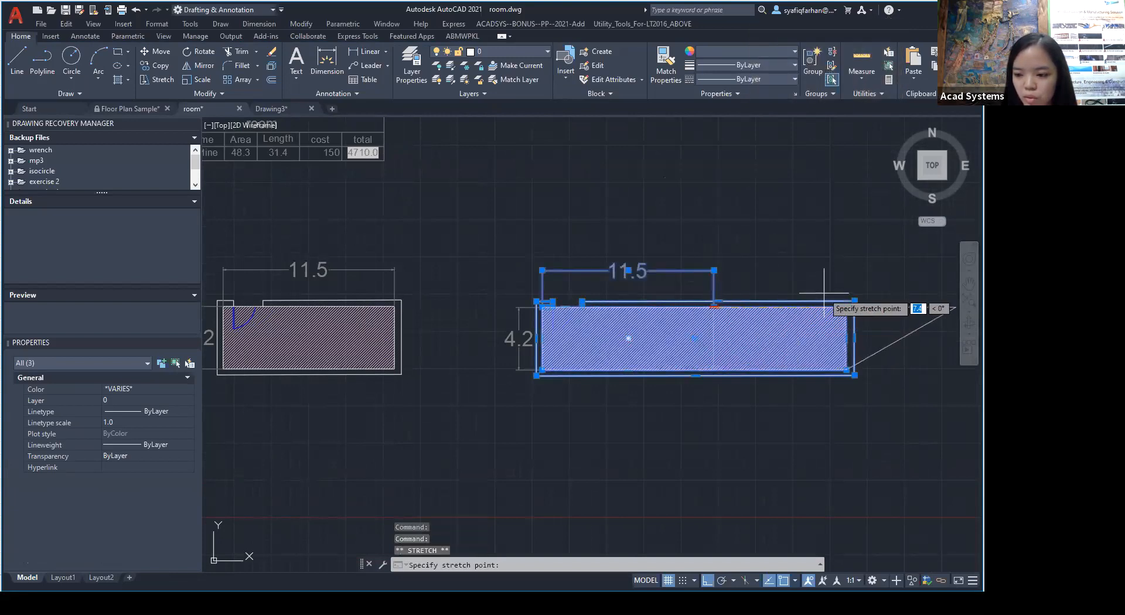
key(Escape)
click(715, 284)
click(715, 314)
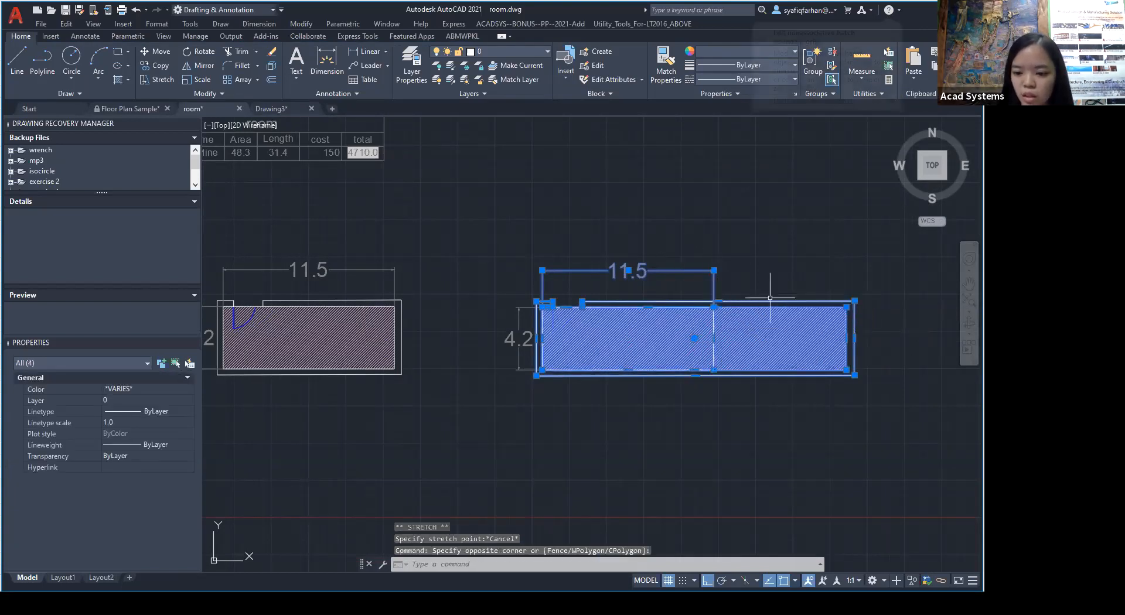
click(713, 338)
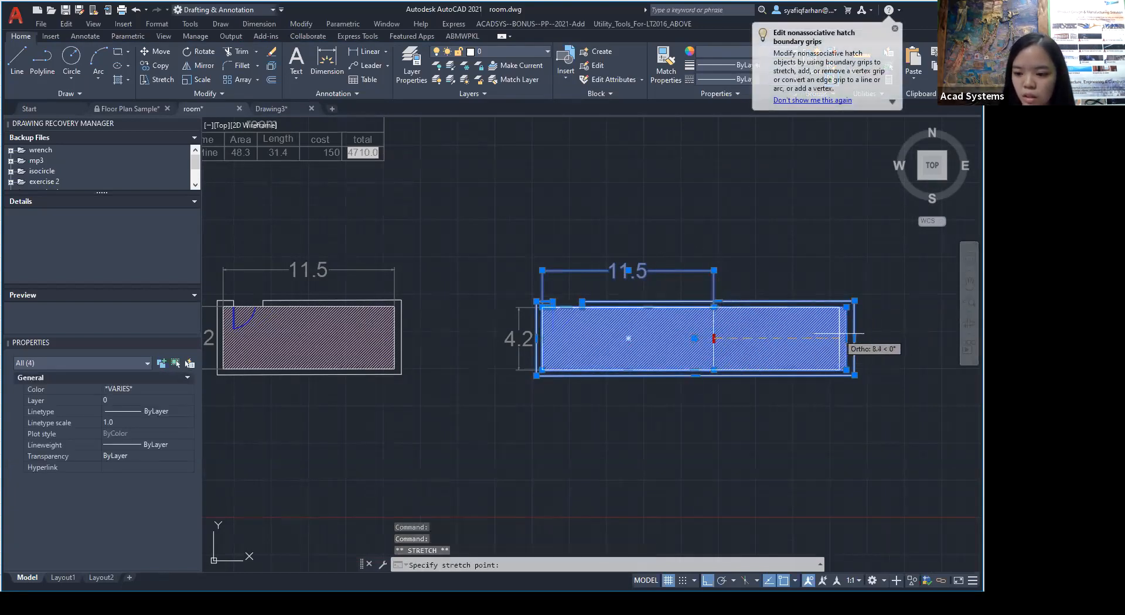
click(523, 199)
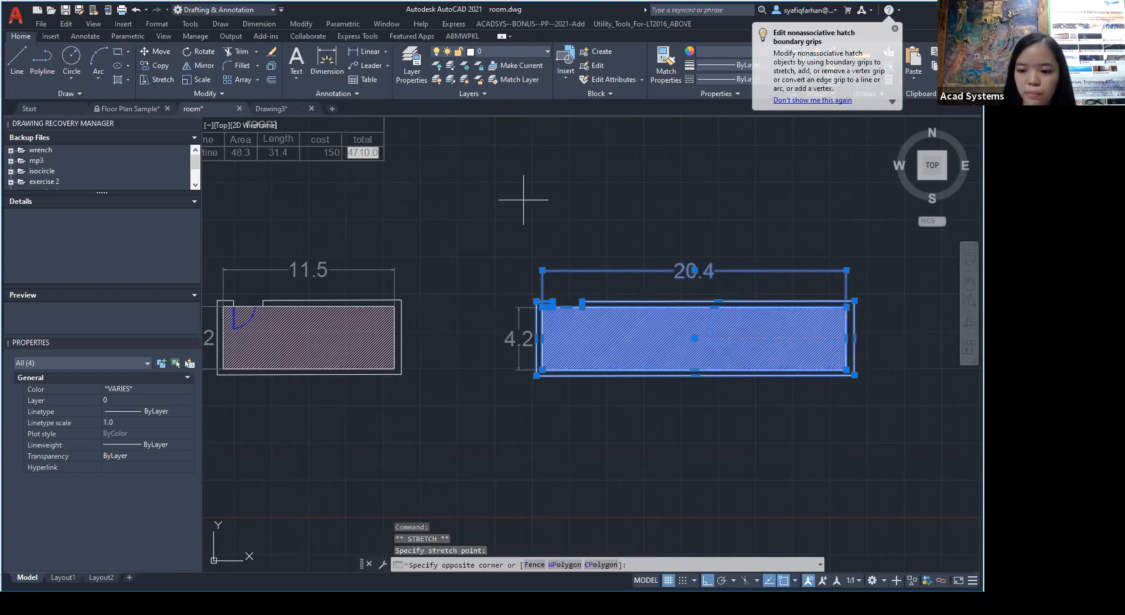
click(432, 211)
middle_drag(482, 239, 611, 271)
key(Escape)
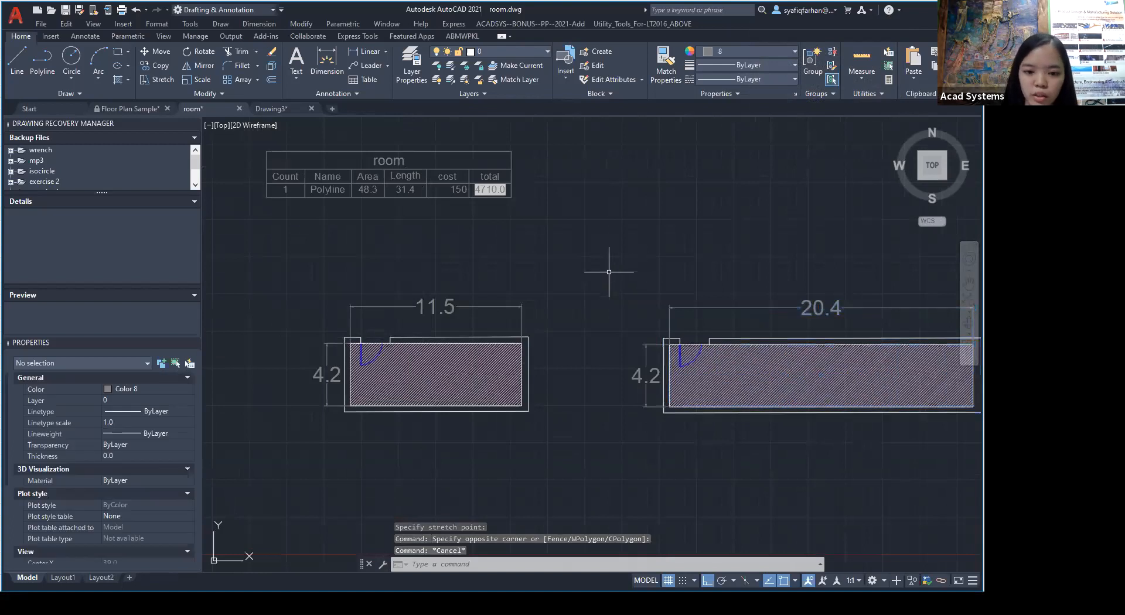
Edit the room table's data extraction settings and select the inner boundary polylines of both rooms as the data source.
click(445, 189)
right_click(445, 189)
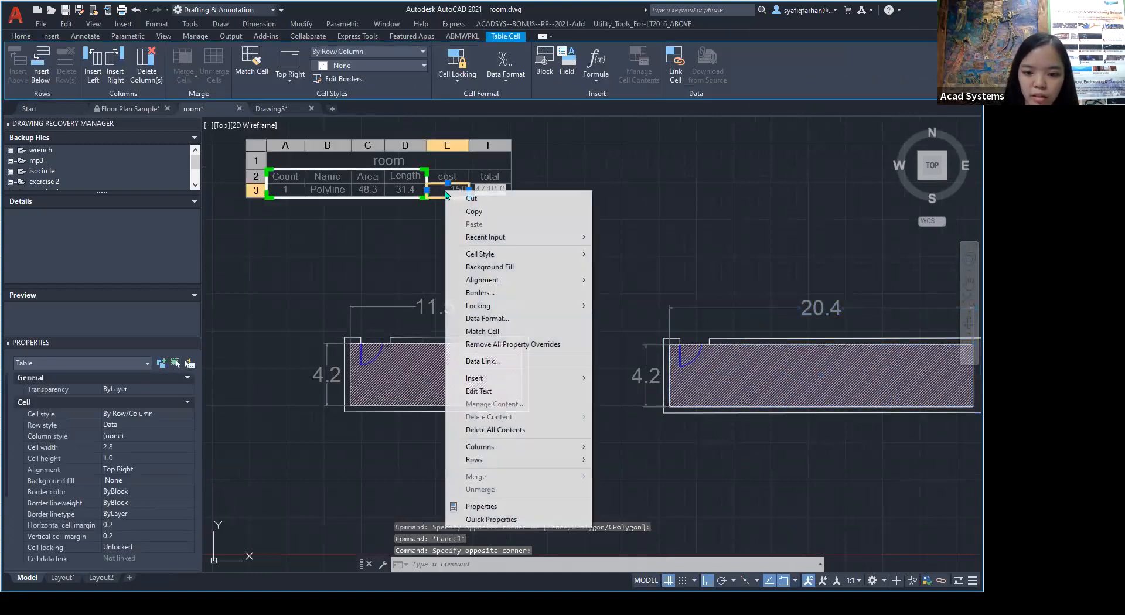
click(404, 177)
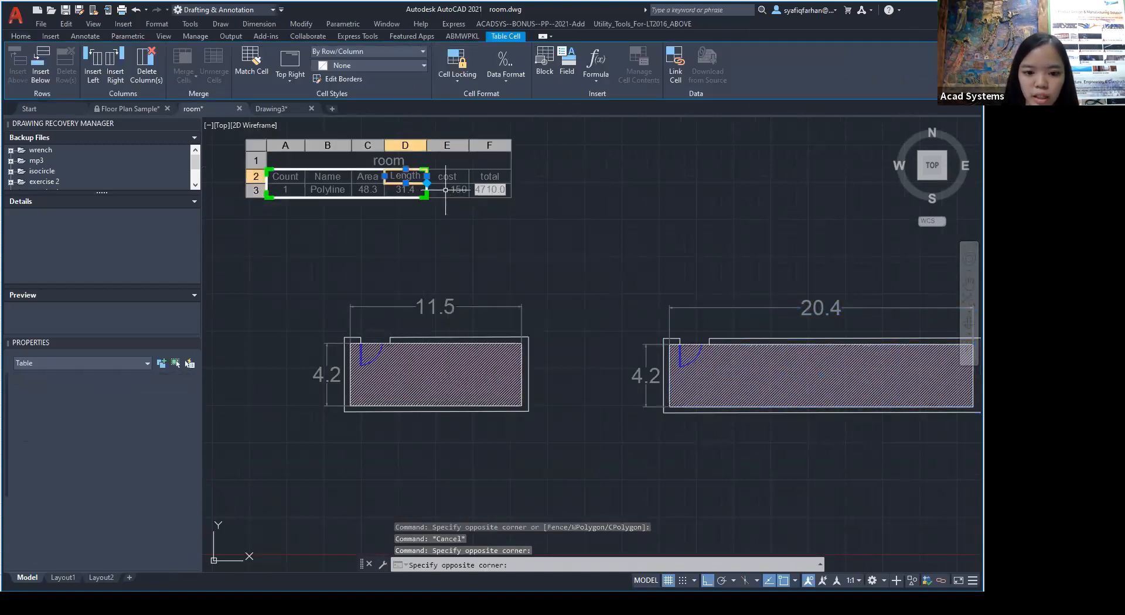
right_click(399, 183)
mouse_move(493, 354)
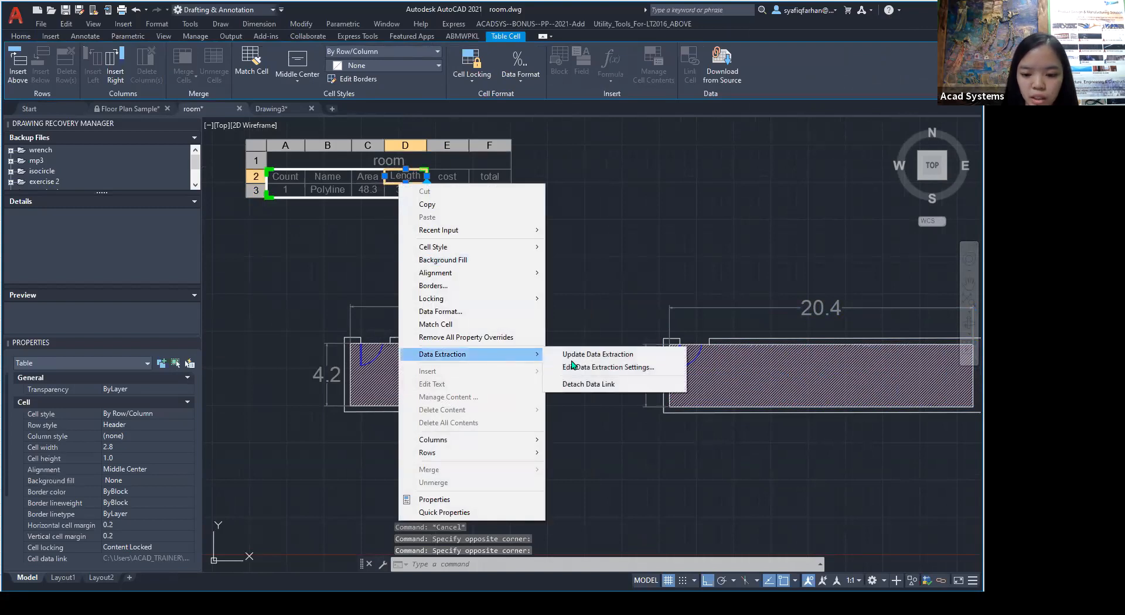
click(583, 367)
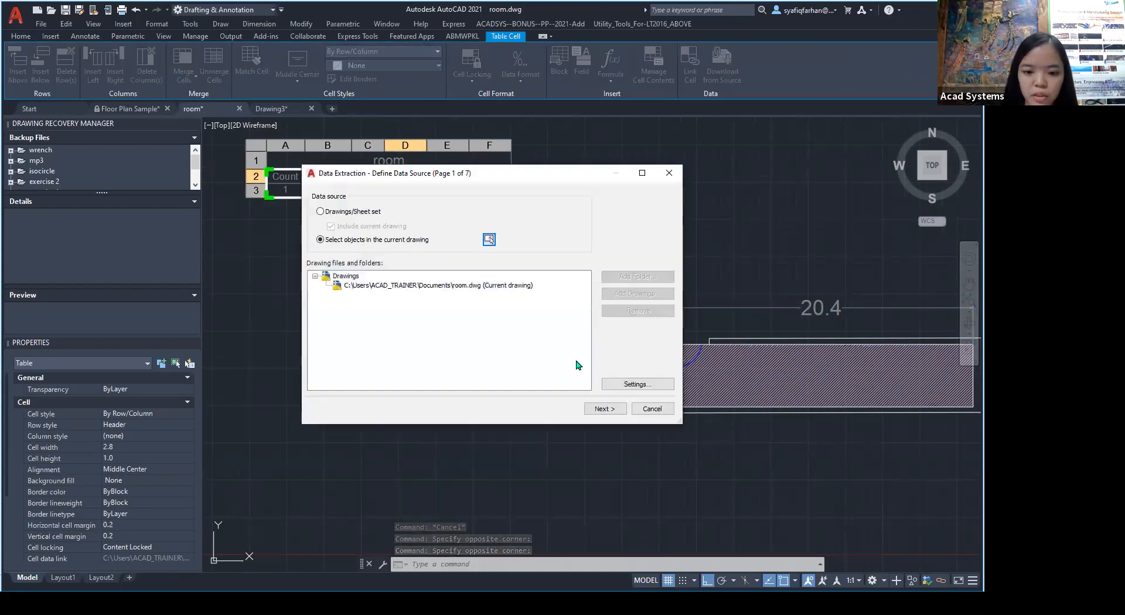
click(489, 239)
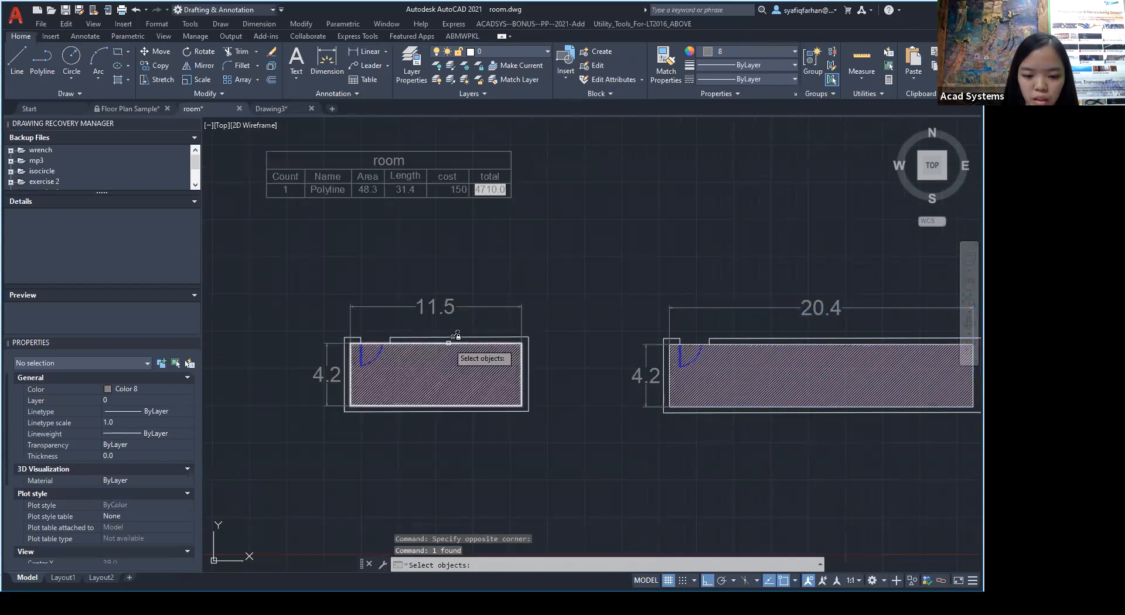
click(449, 342)
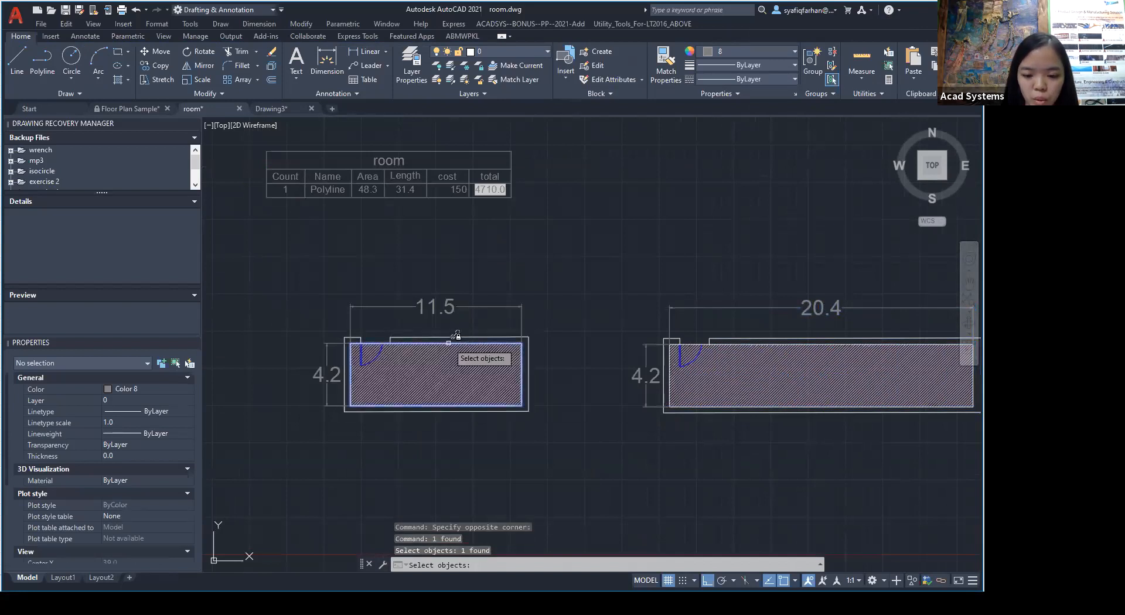
click(748, 344)
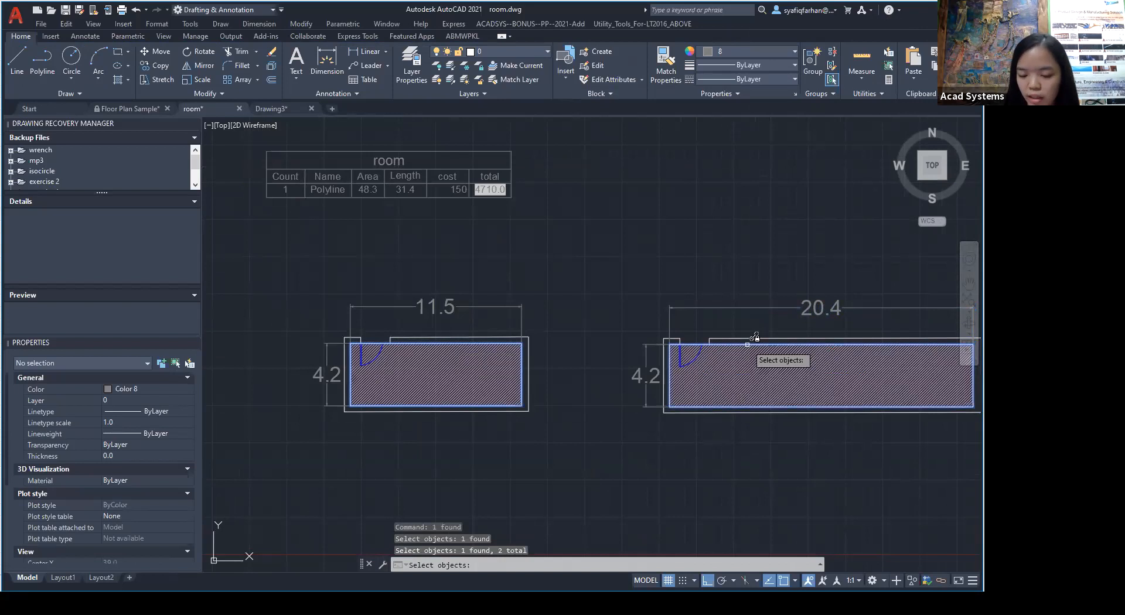
key(Return)
Complete the data extraction for the polylines, keeping the Area and Length properties and the Standard table style.
click(605, 409)
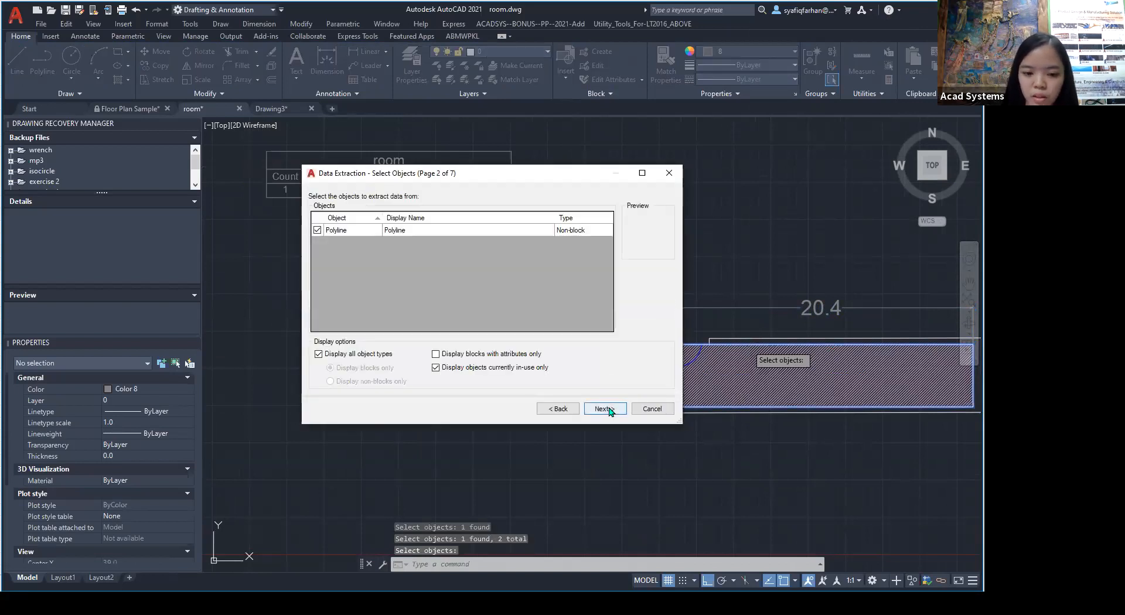
click(604, 409)
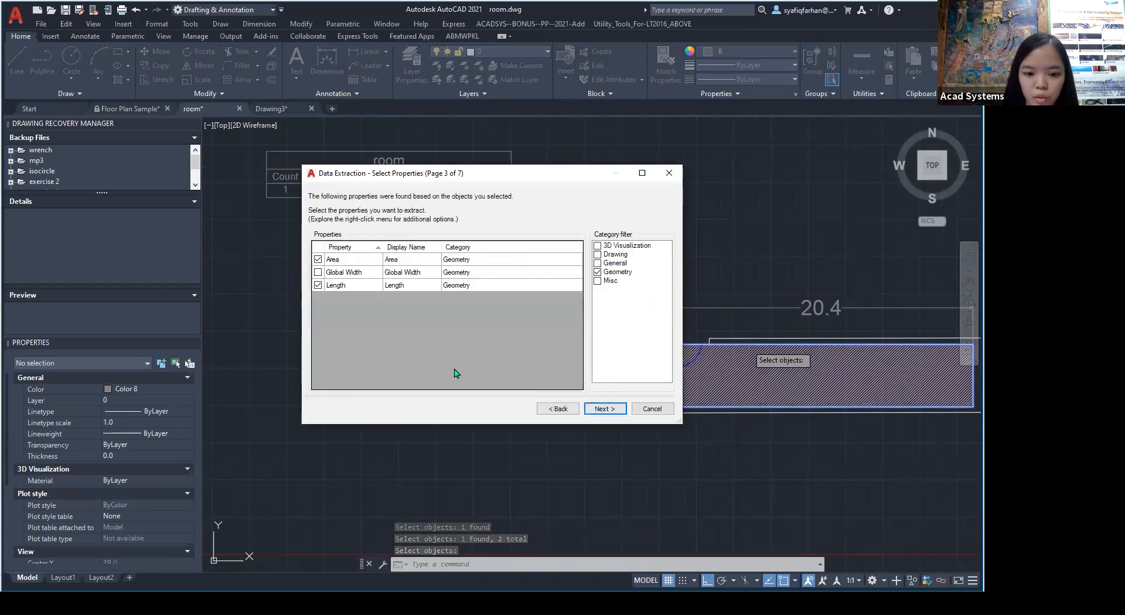
click(618, 409)
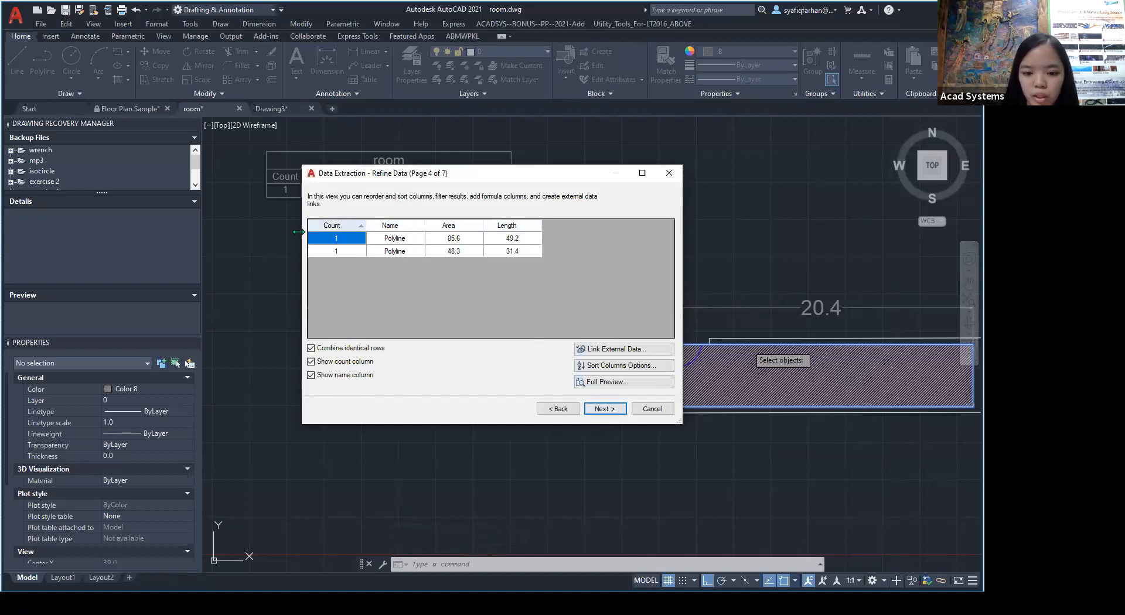
click(600, 410)
click(600, 410)
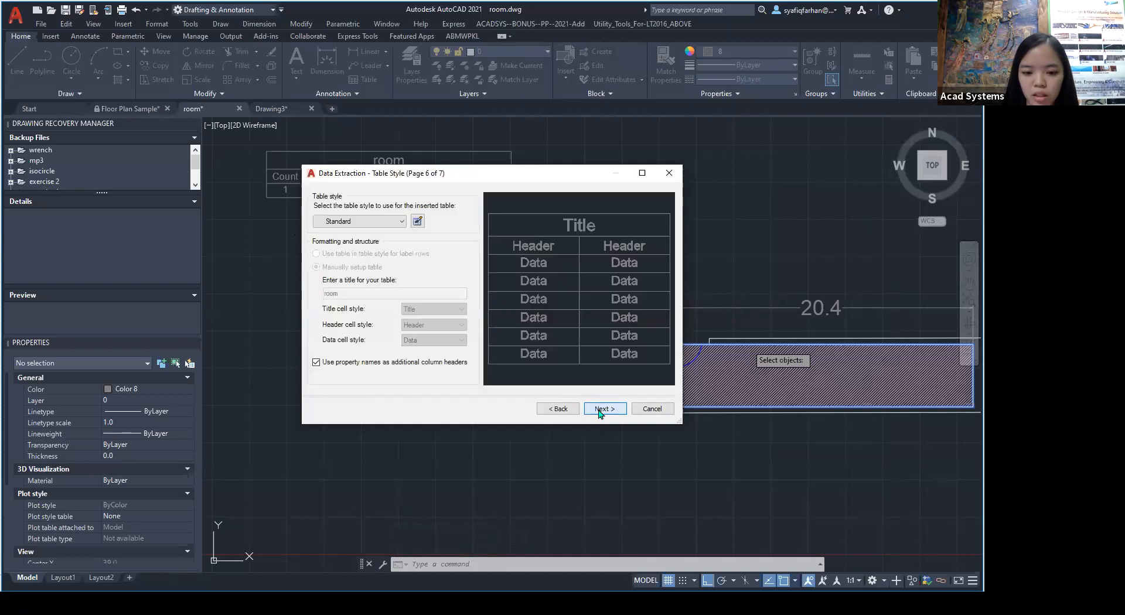
click(600, 410)
click(603, 408)
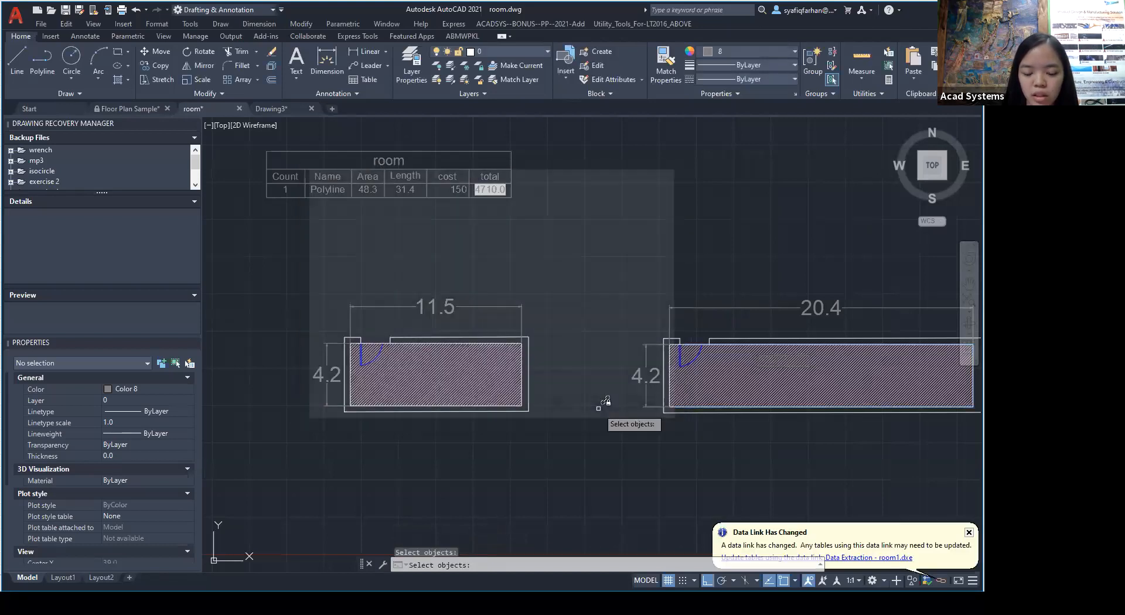
Update all data links to bring the second room into the table, and inspect its rows against both rooms.
right_click(941, 579)
click(934, 572)
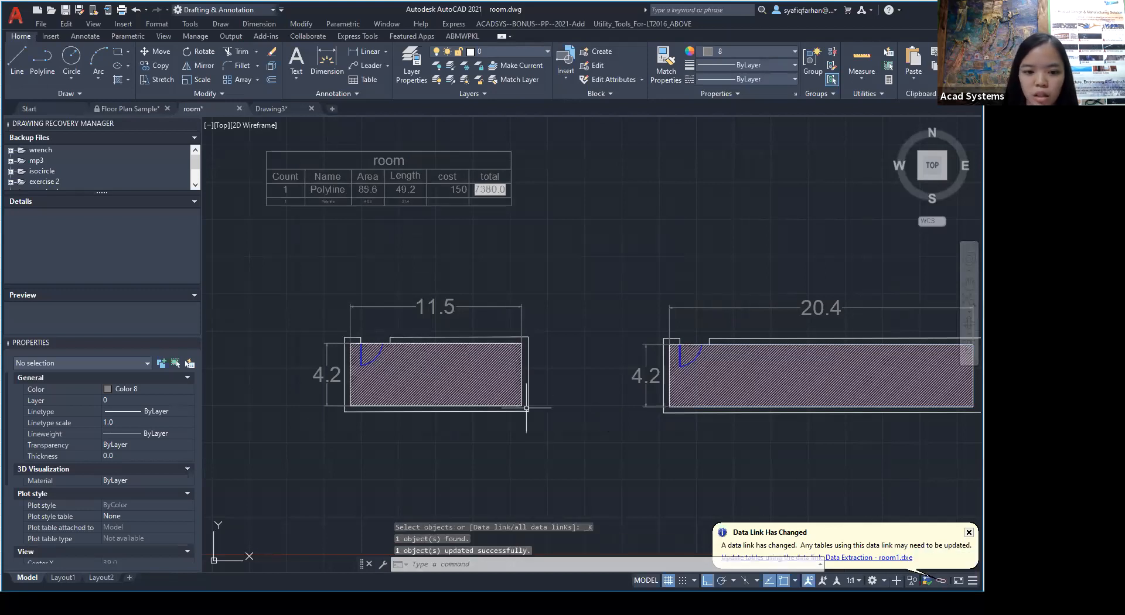
scroll(372, 251, up, 3)
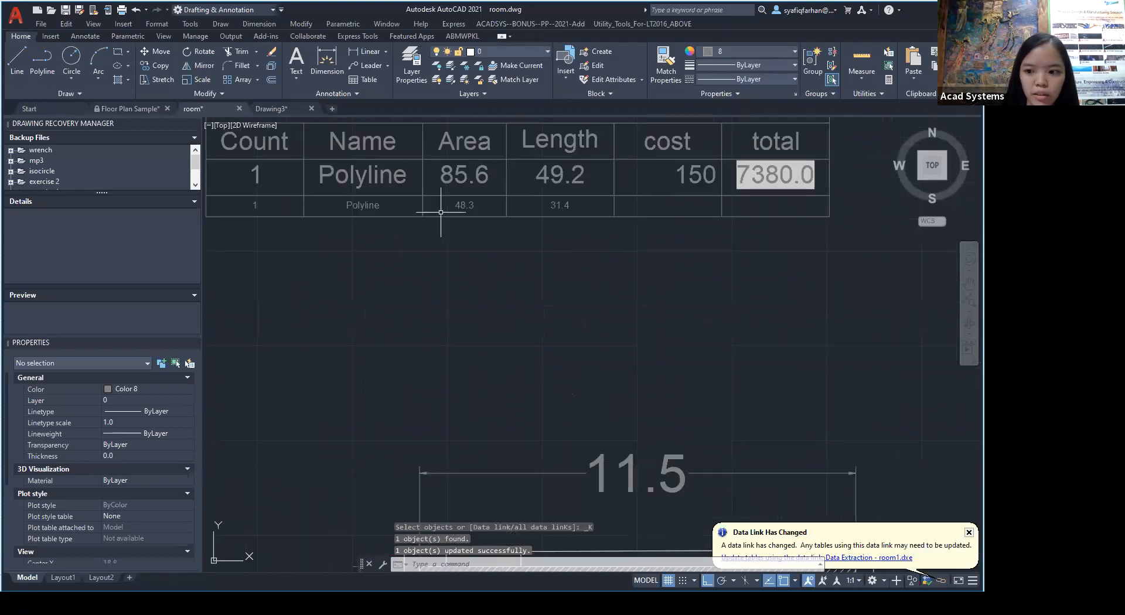
middle_drag(645, 289, 458, 198)
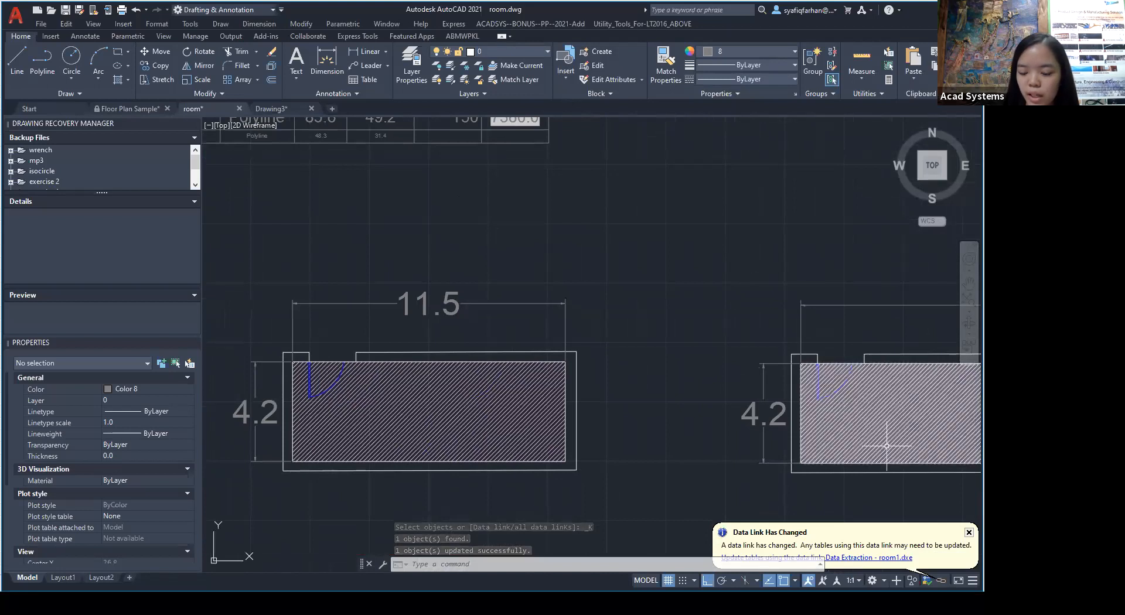
scroll(335, 249, down, 3)
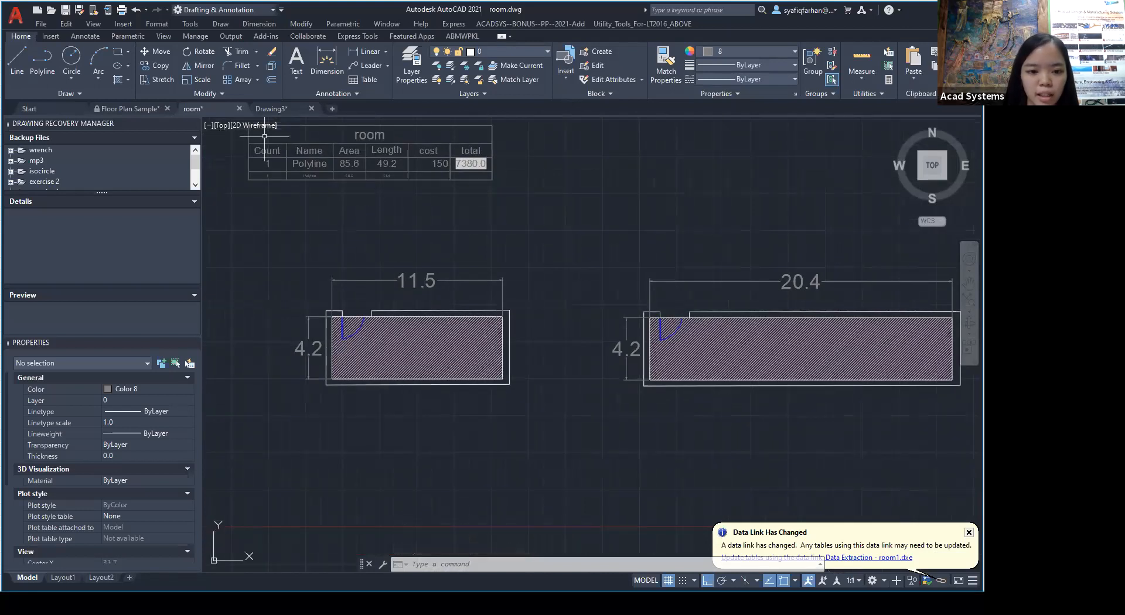
Select the second room's table cells from Count through Length and set their text height to 1.
scroll(287, 146, up, 3)
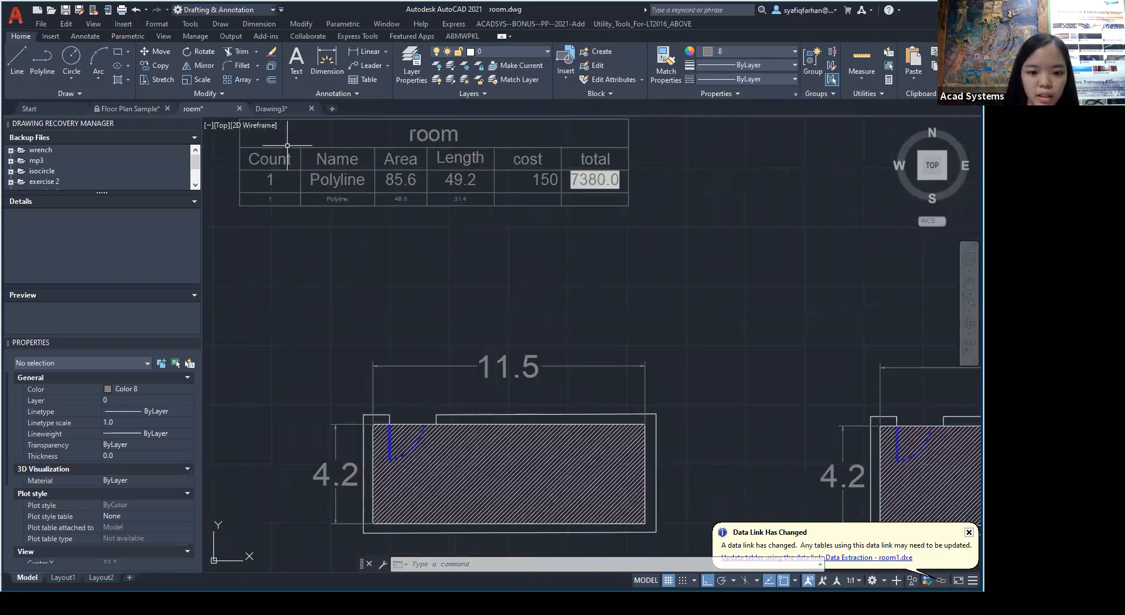
click(472, 200)
click(266, 198)
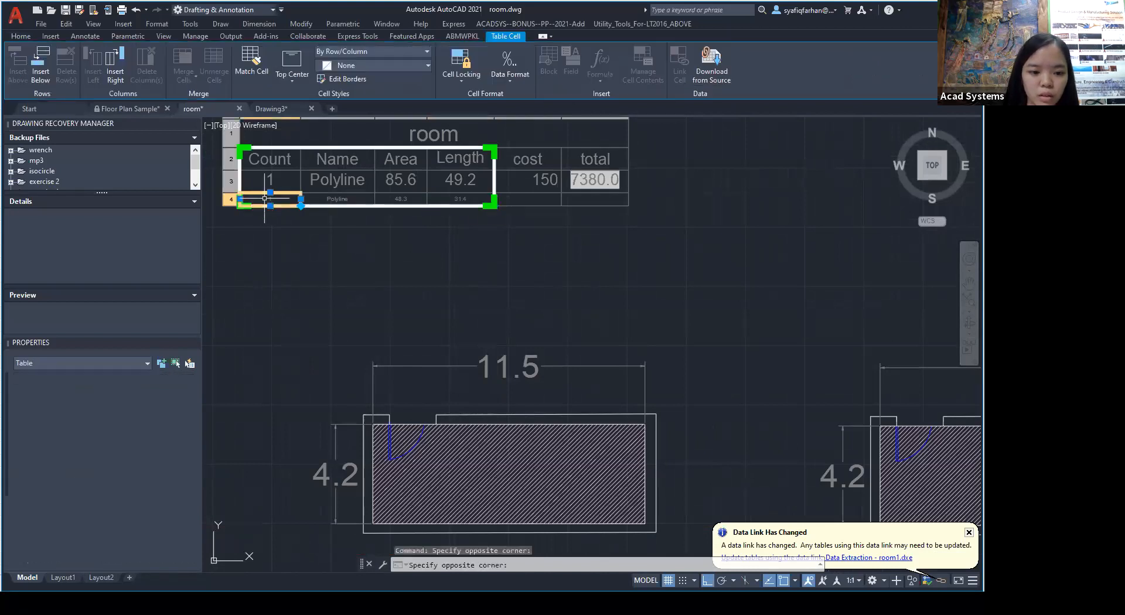
click(300, 206)
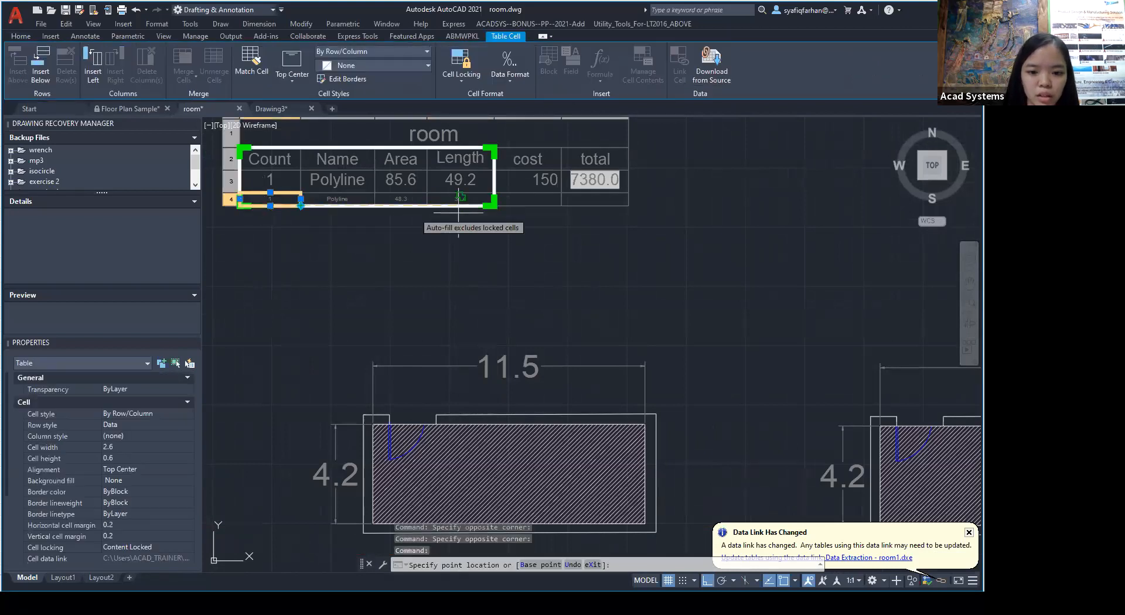
click(495, 209)
scroll(146, 410, down, 3)
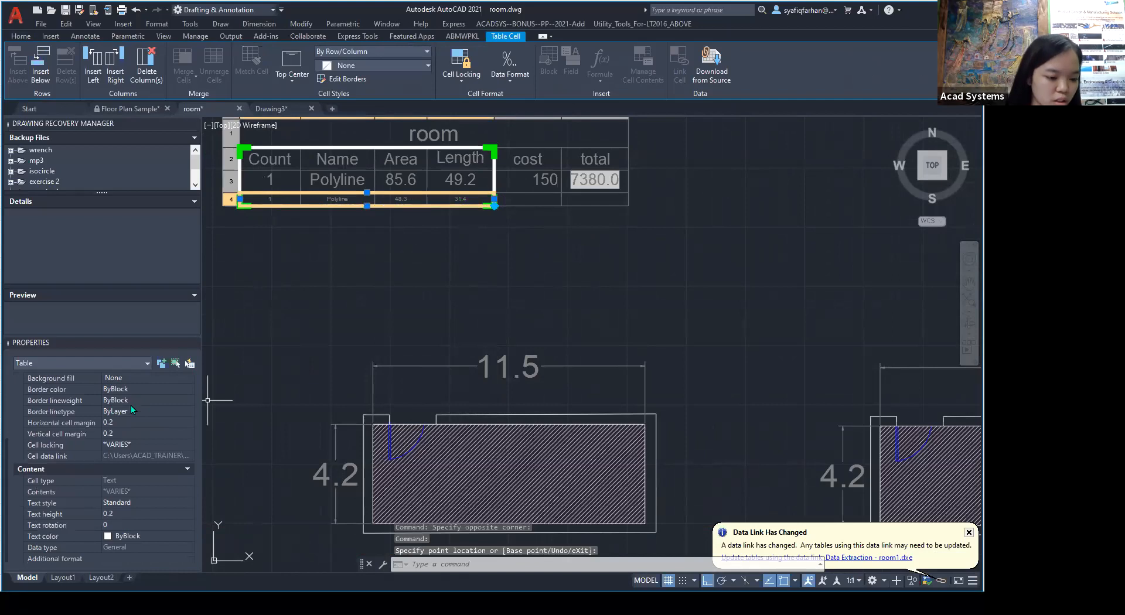
click(115, 512)
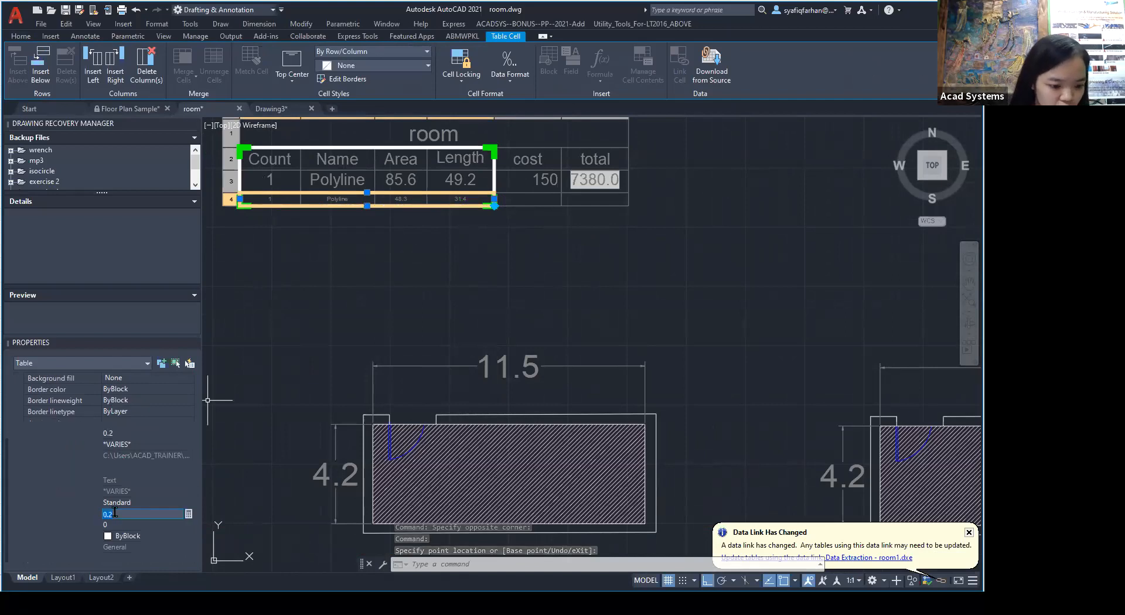
text(1)
key(Return)
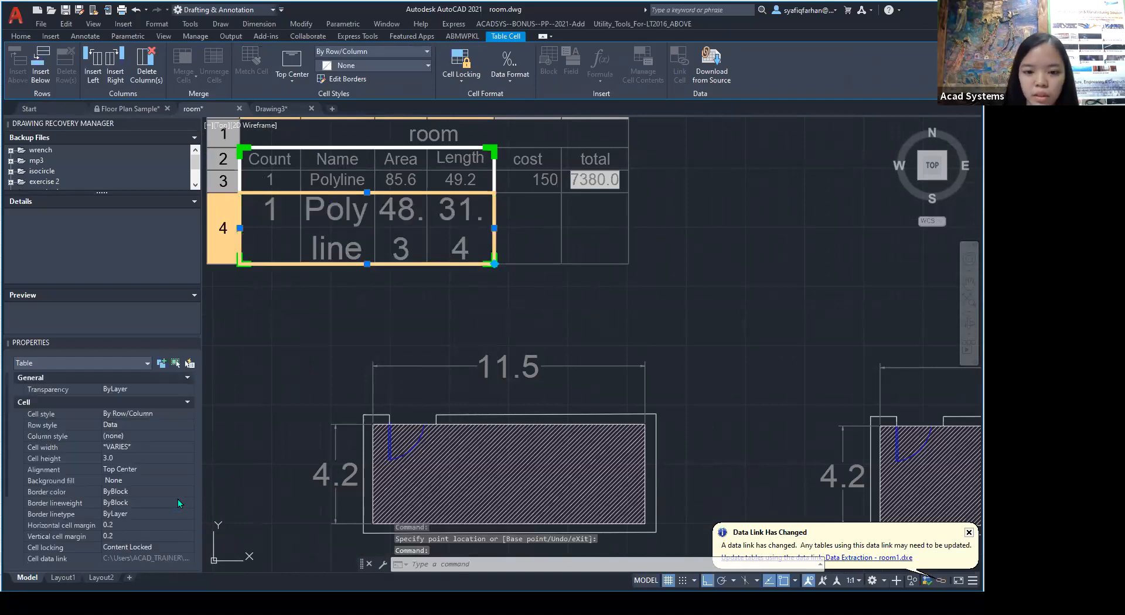
Set the text height of the selected room row cells to 0.5.
scroll(117, 508, down, 3)
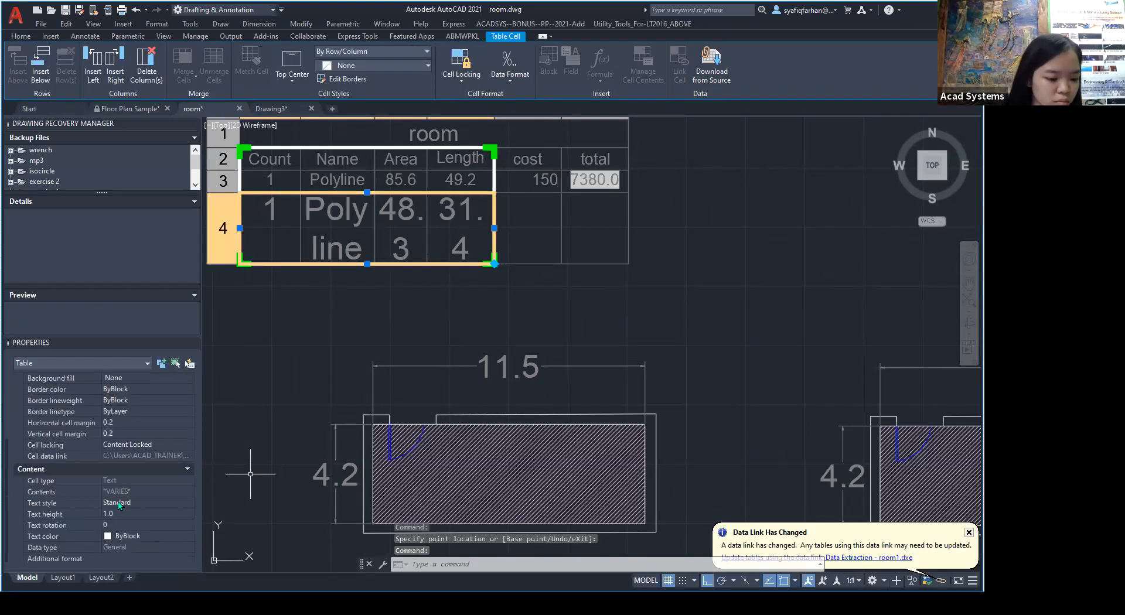
click(129, 514)
text(0.5)
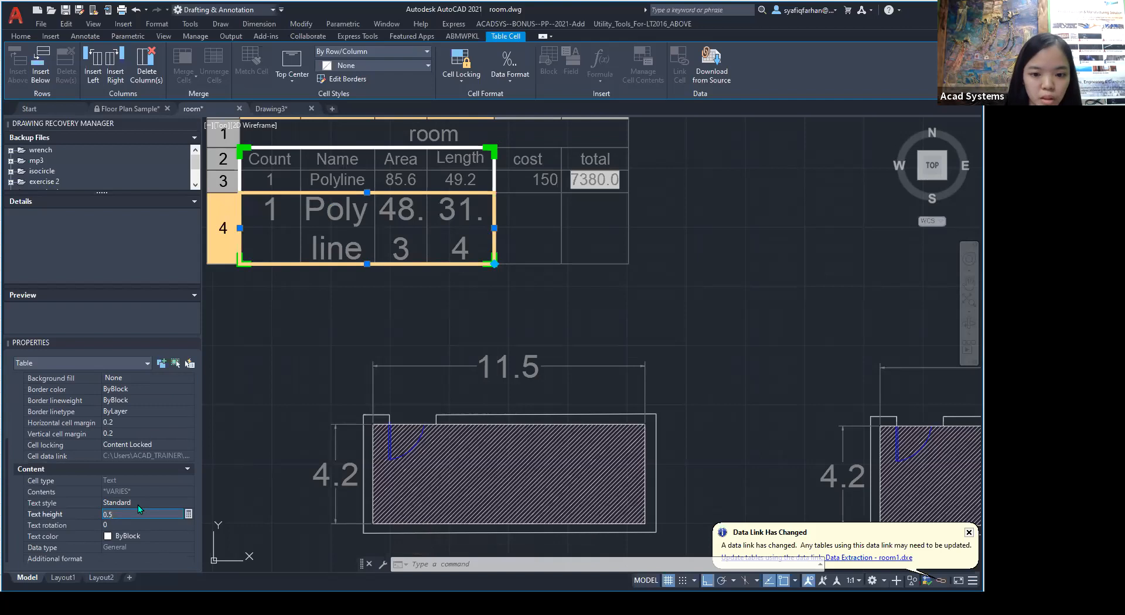
key(Return)
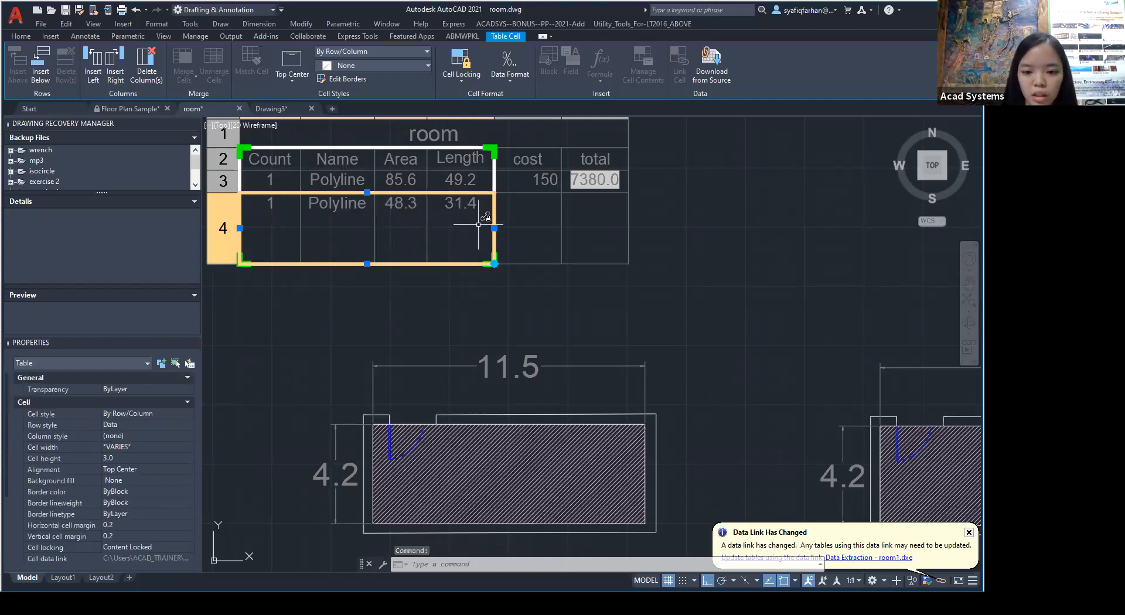
Auto-fill the empty cost and total cells in the second room's row from the selected extracted cells.
click(496, 263)
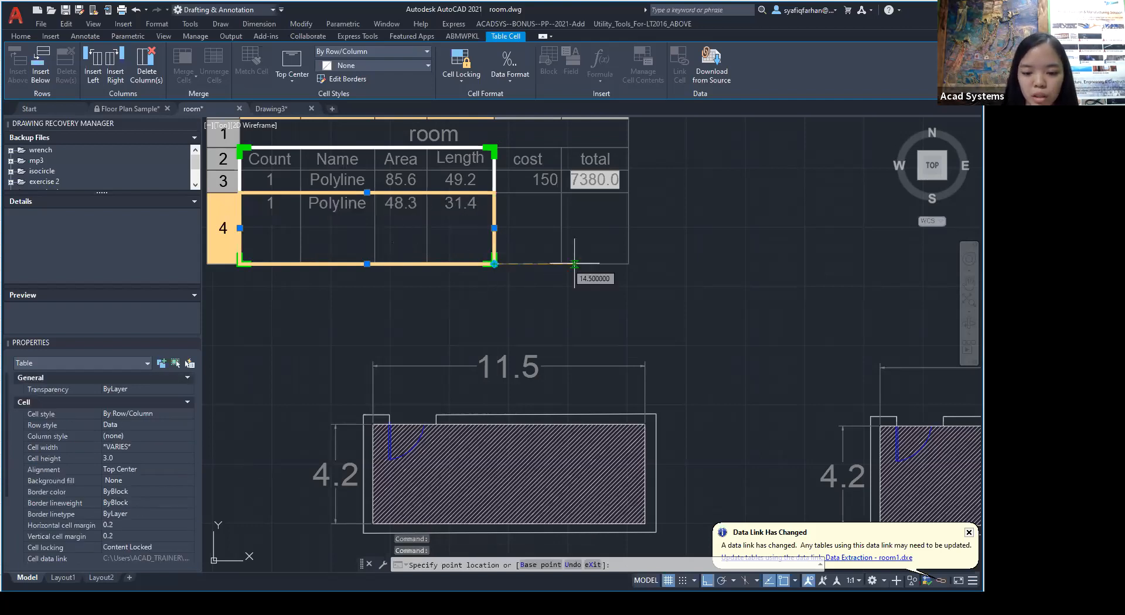
click(632, 266)
click(492, 262)
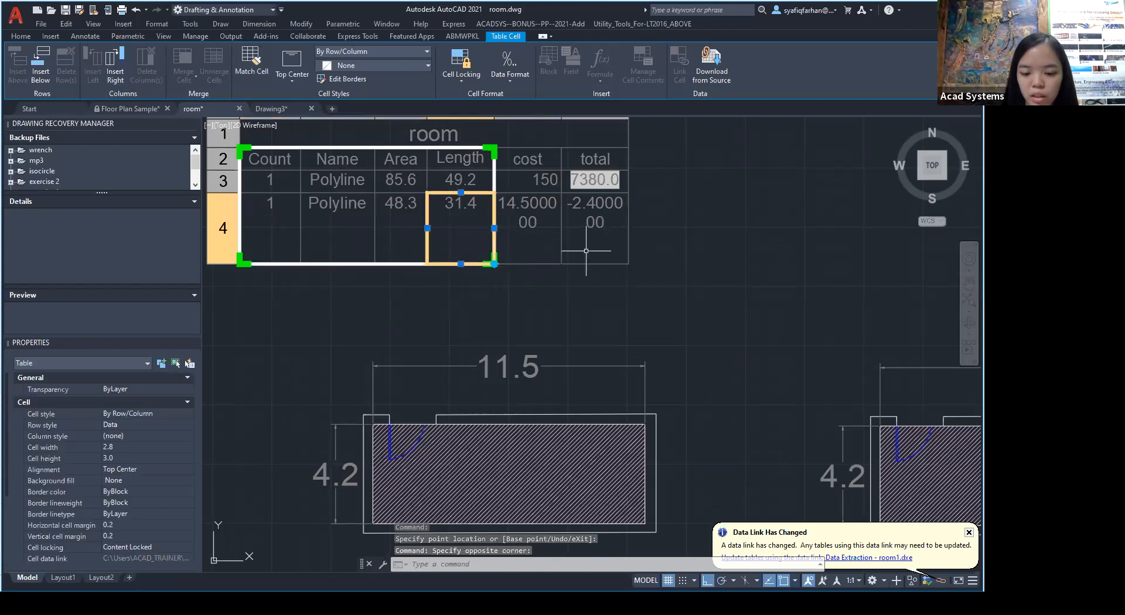
click(528, 290)
right_click(417, 209)
click(394, 243)
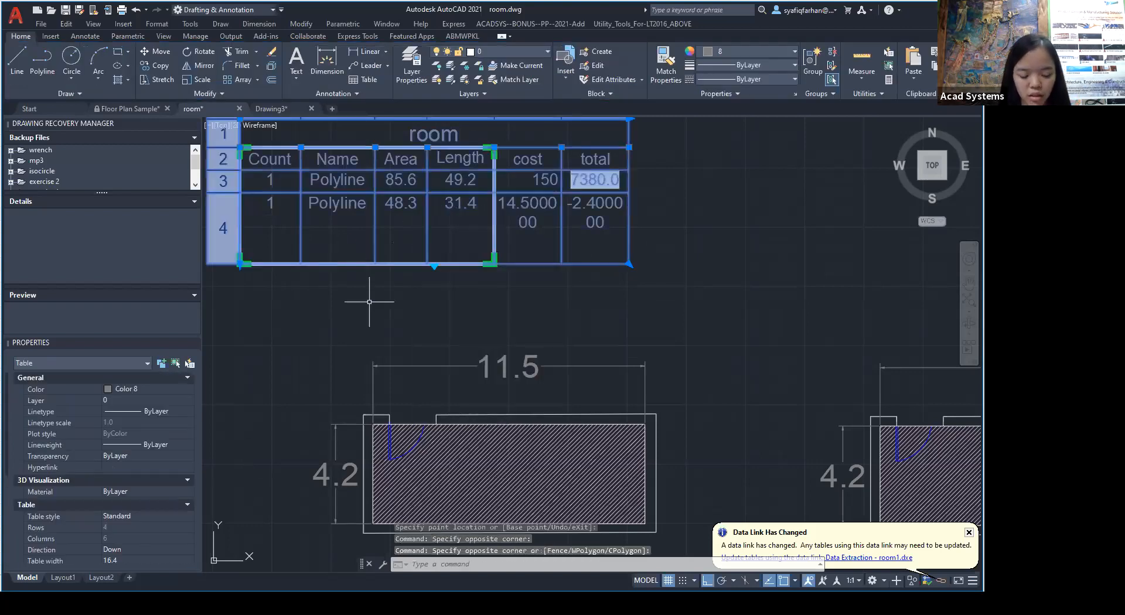
key(Escape)
click(389, 229)
click(554, 284)
middle_drag(558, 299, 569, 319)
click(592, 332)
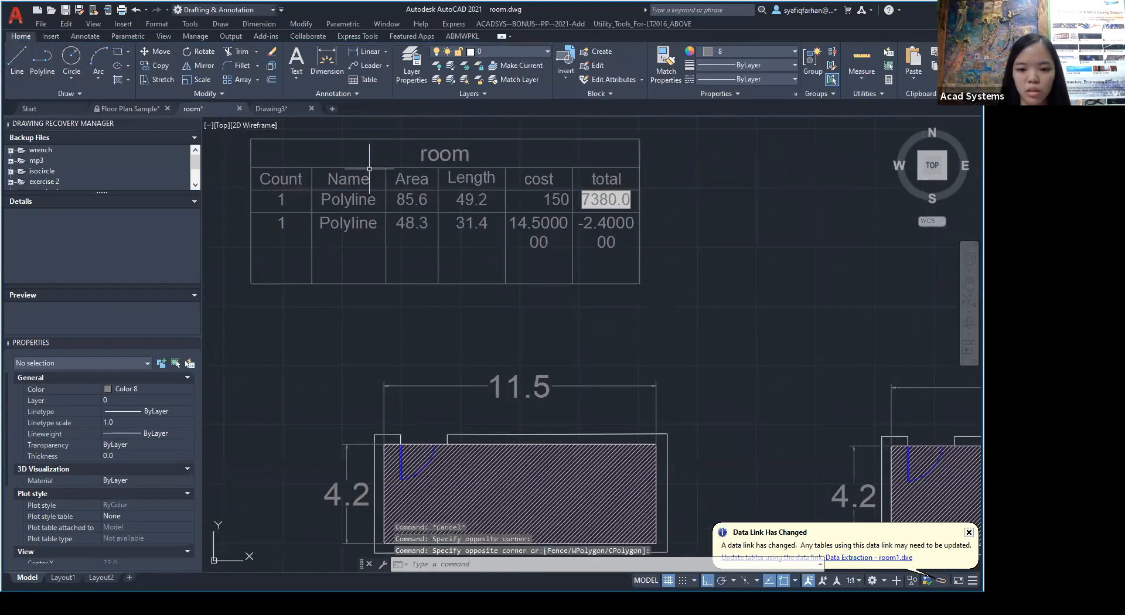
Select the whole room table and size its columns and rows equally.
click(639, 284)
right_click(495, 231)
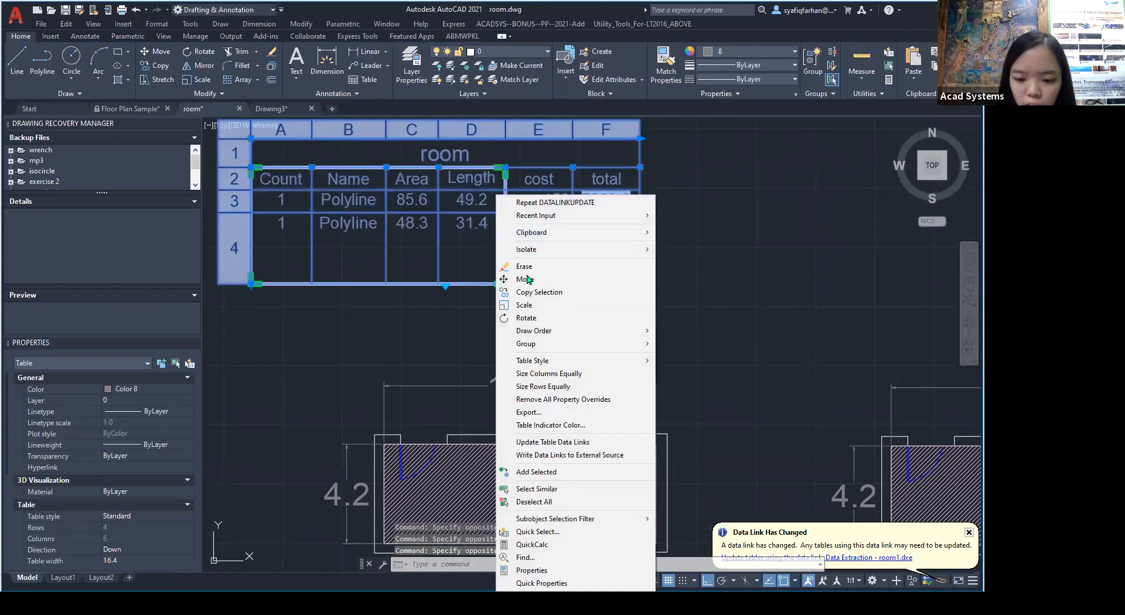
click(550, 374)
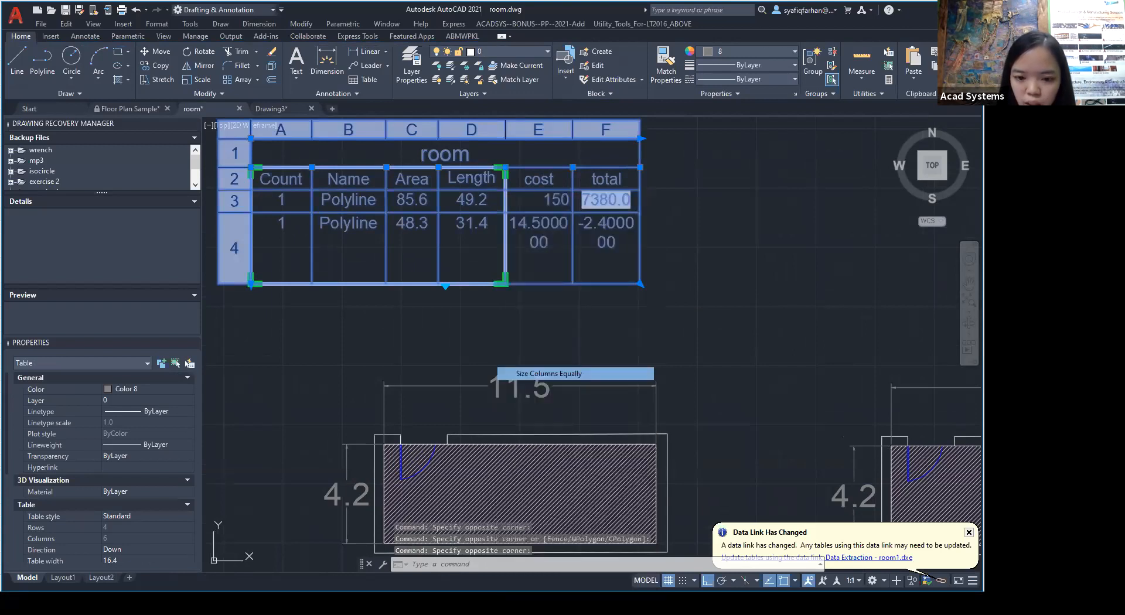
right_click(473, 245)
click(537, 387)
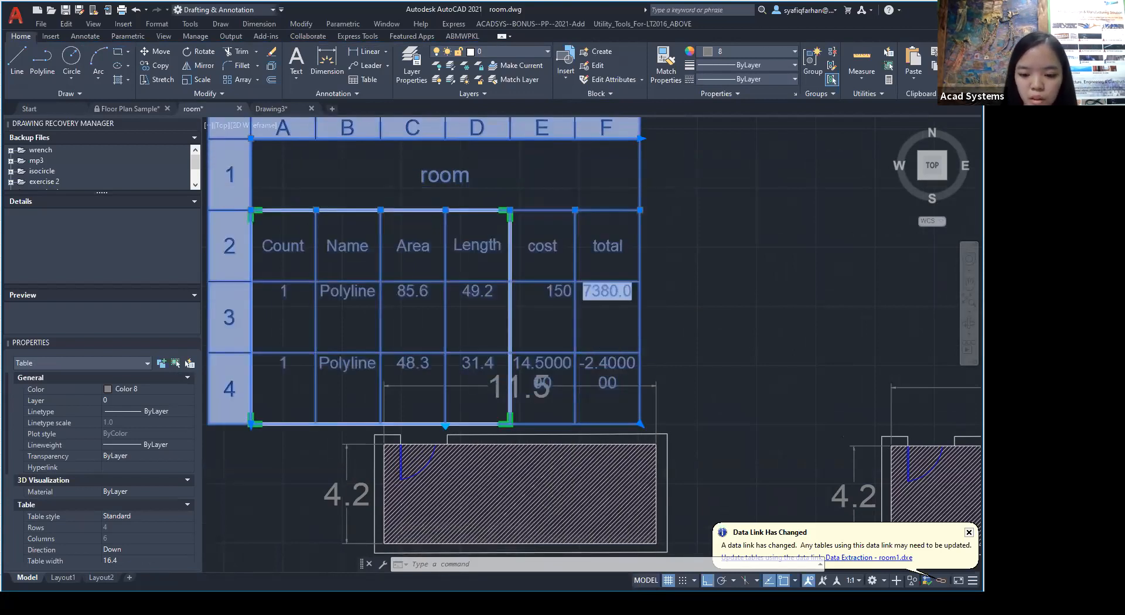
scroll(664, 316, down, 2)
click(391, 204)
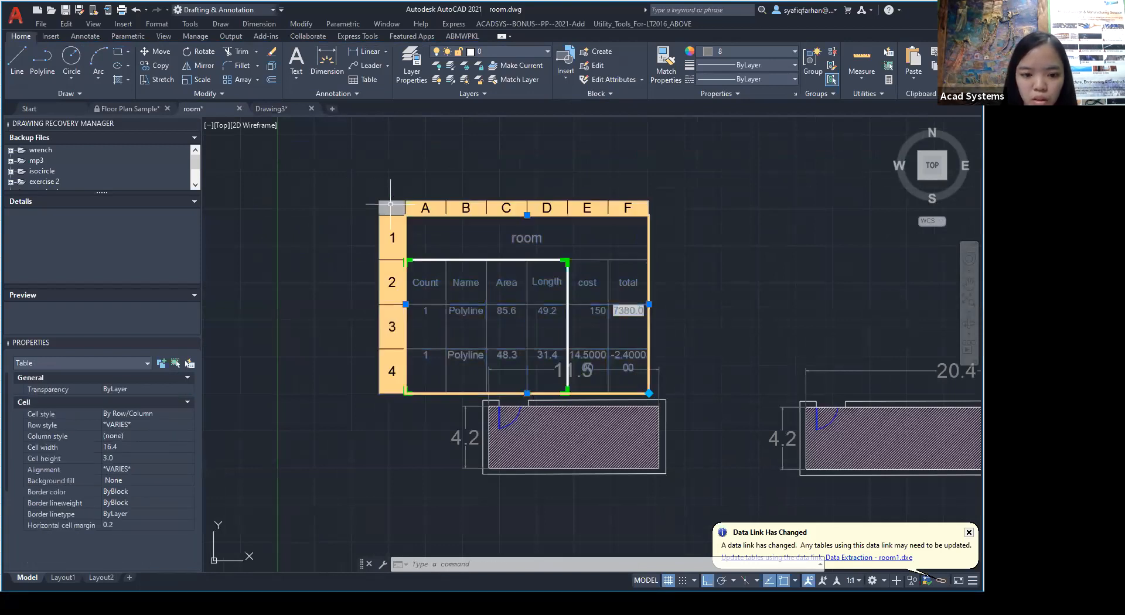
click(393, 214)
click(382, 202)
click(353, 168)
click(377, 220)
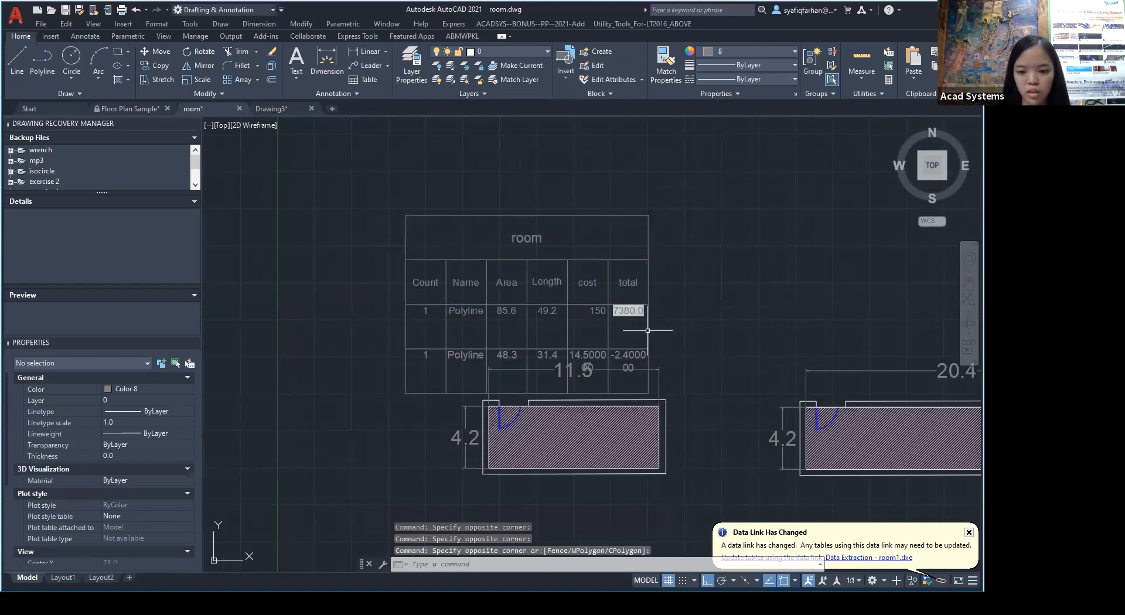
Move the room table further left in the drawing, relative to the 11.5 long room.
click(406, 215)
click(155, 52)
click(450, 220)
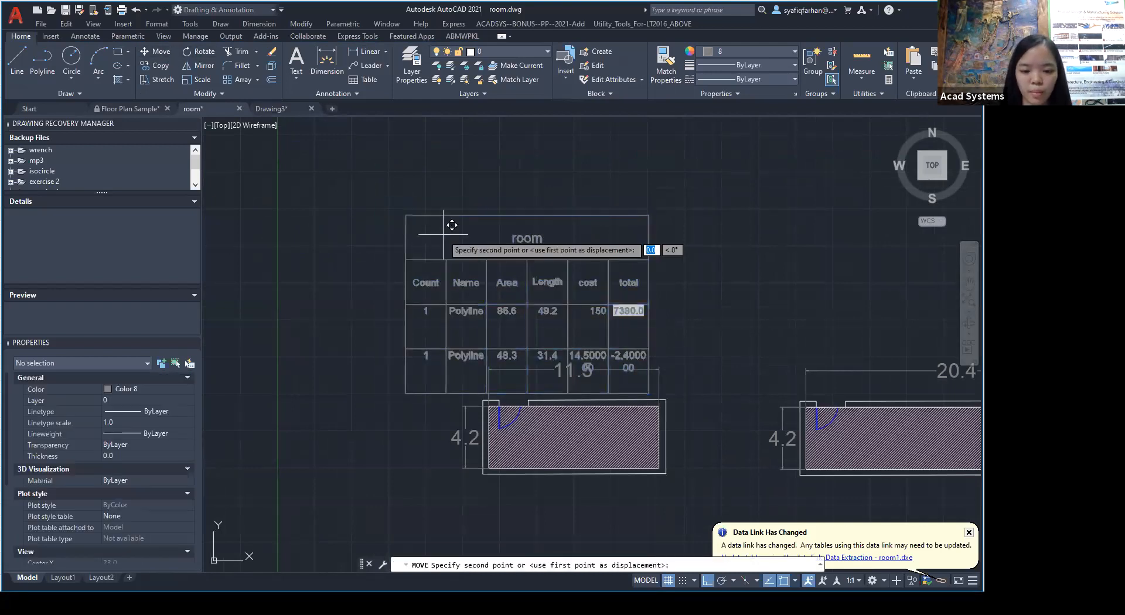
click(358, 163)
scroll(693, 314, down, 2)
middle_drag(693, 314, 514, 215)
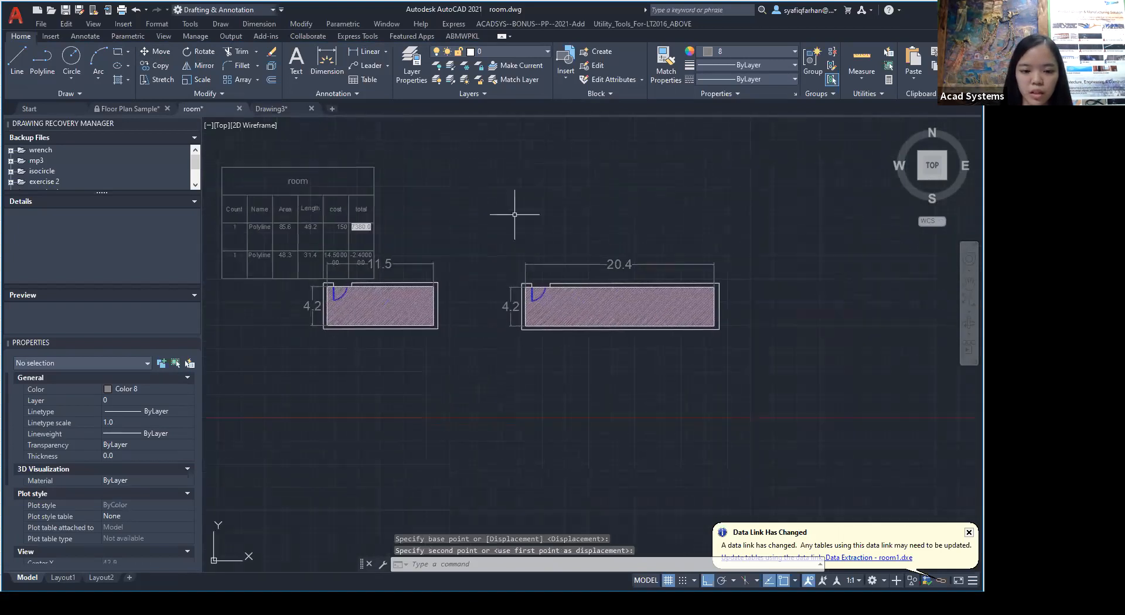
middle_drag(372, 216, 526, 242)
scroll(434, 226, up, 2)
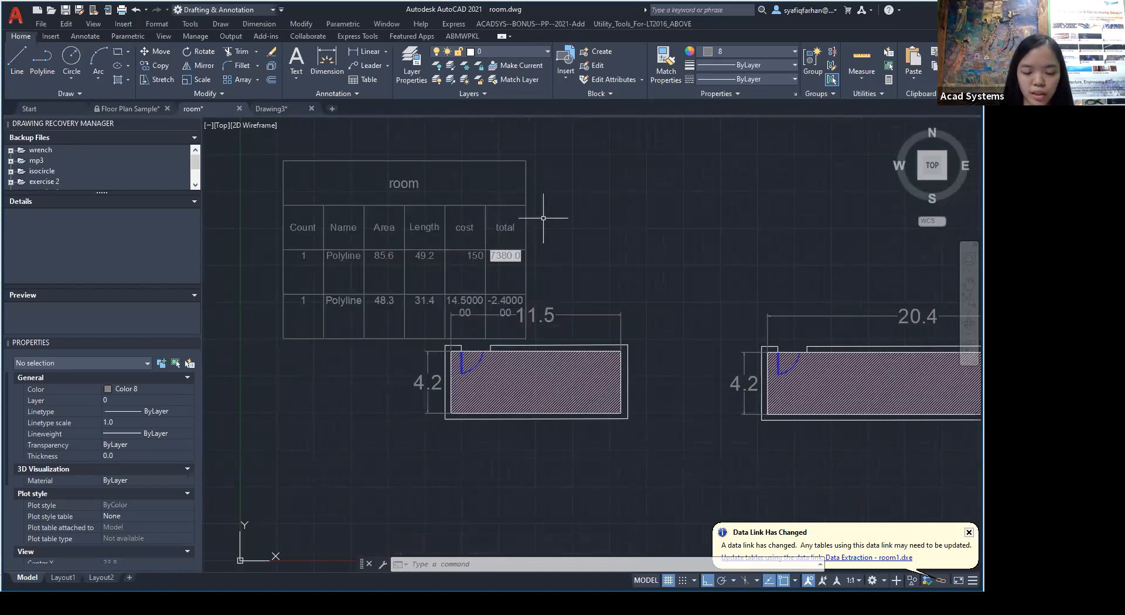
scroll(506, 237, down, 3)
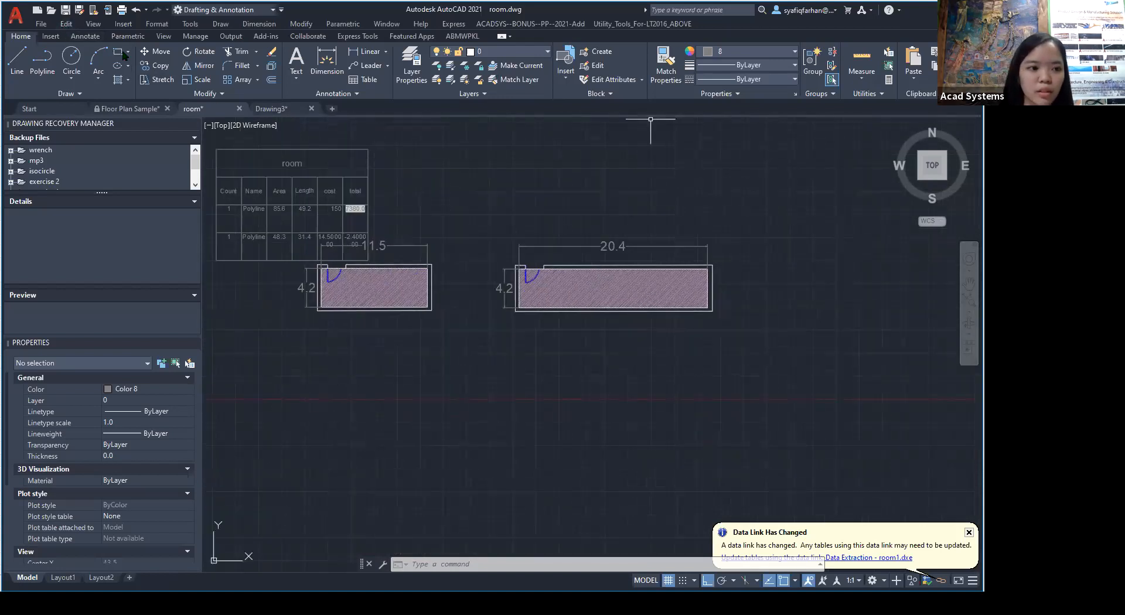
Switch to Excel to examine the sheet's Example 1 to Example 4 table, and return to AutoCAD.
click(85, 36)
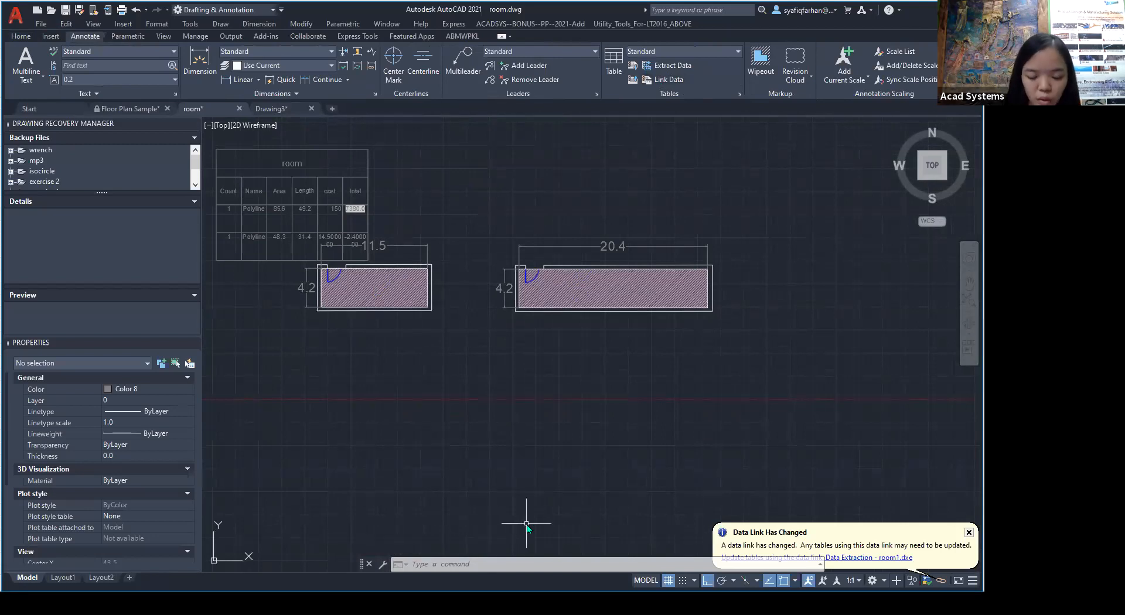
key(alt+Tab)
key(alt+Tab)
key(alt+Tab)
key(alt+Tab)
key(alt+Tab)
key(alt+Tab)
key(alt+Tab)
key(alt+Tab)
key(alt+Tab)
key(alt+Tab)
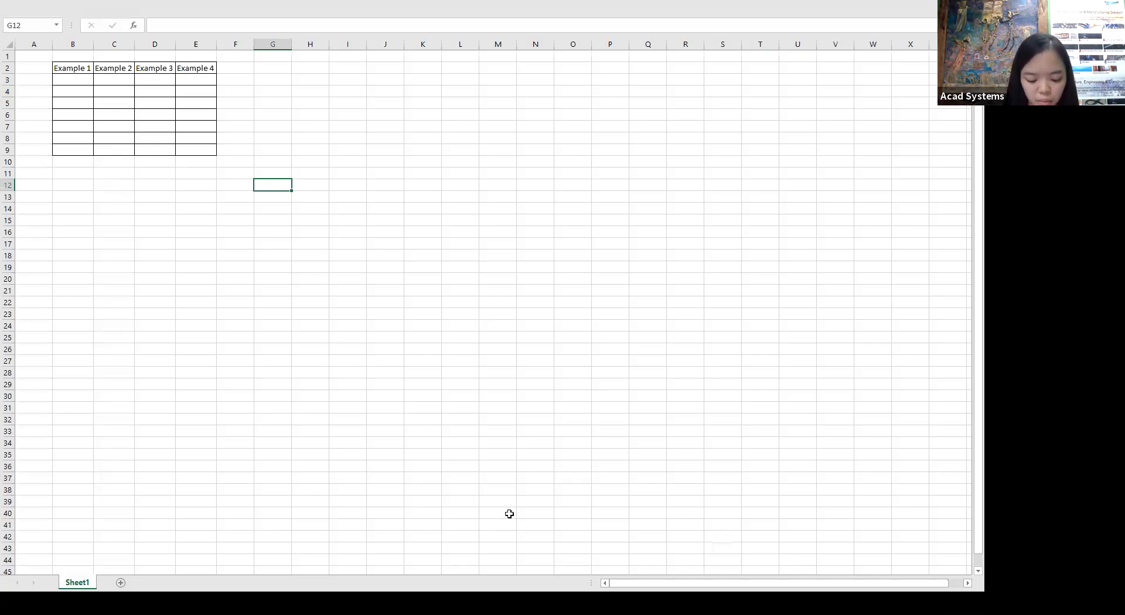
key(alt+Tab)
key(alt+Tab)
key(alt+Tab)
key(alt+Tab)
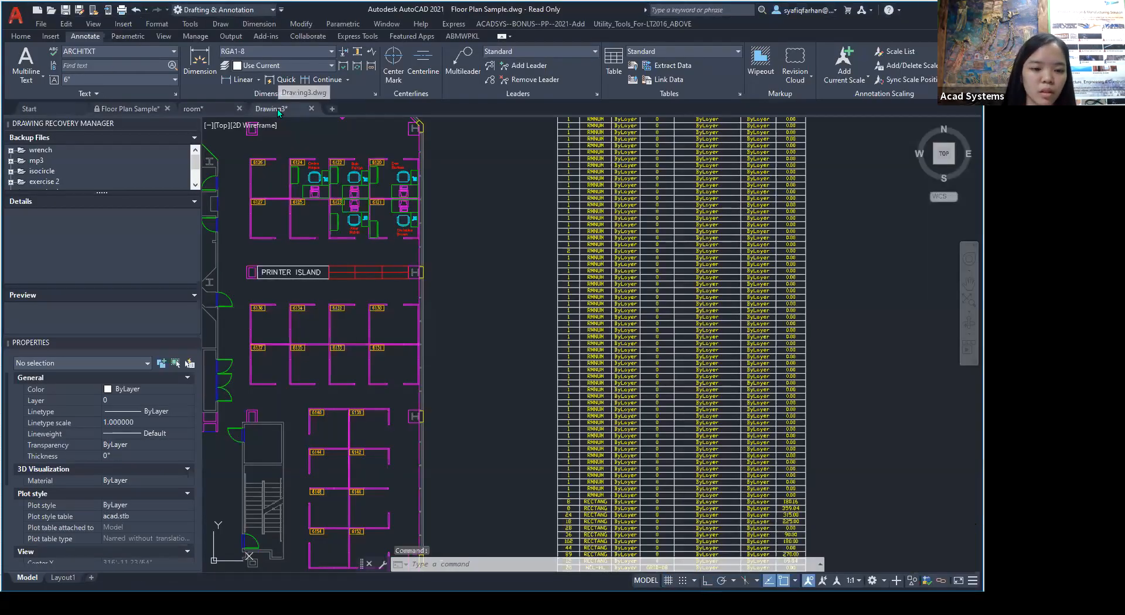
Create a new Excel data link named "example" in the Drawing3 drawing.
click(271, 108)
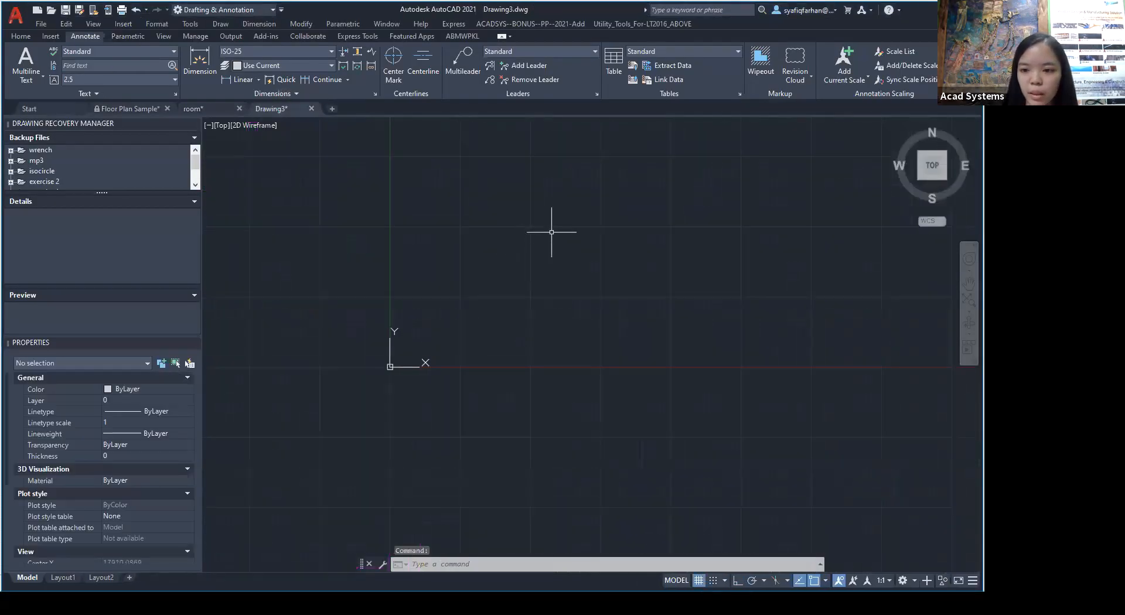
click(667, 80)
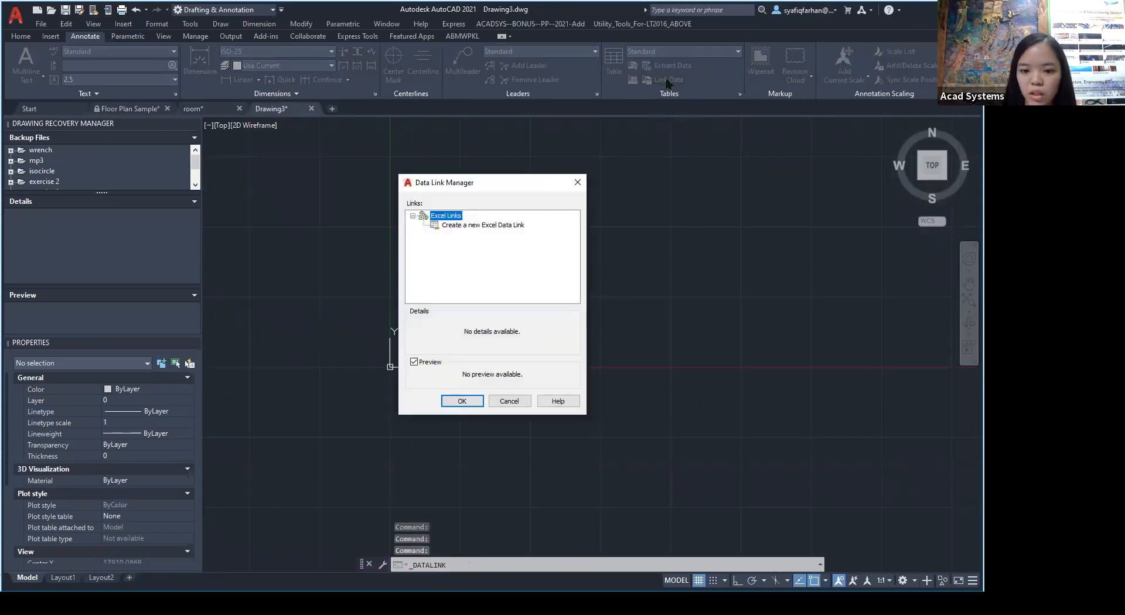
click(479, 225)
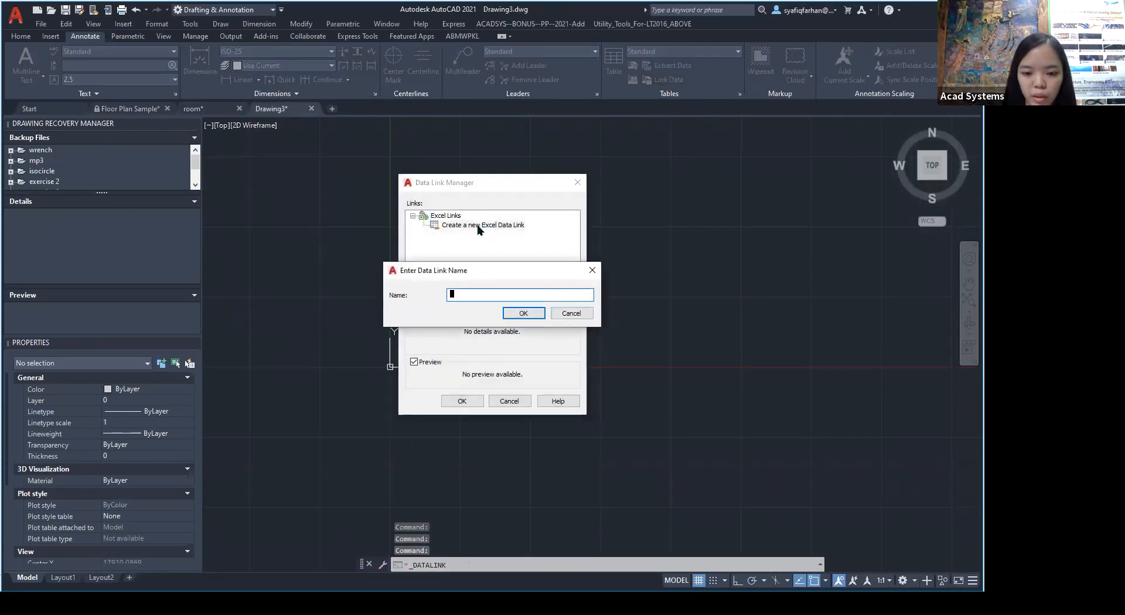
text(exa)
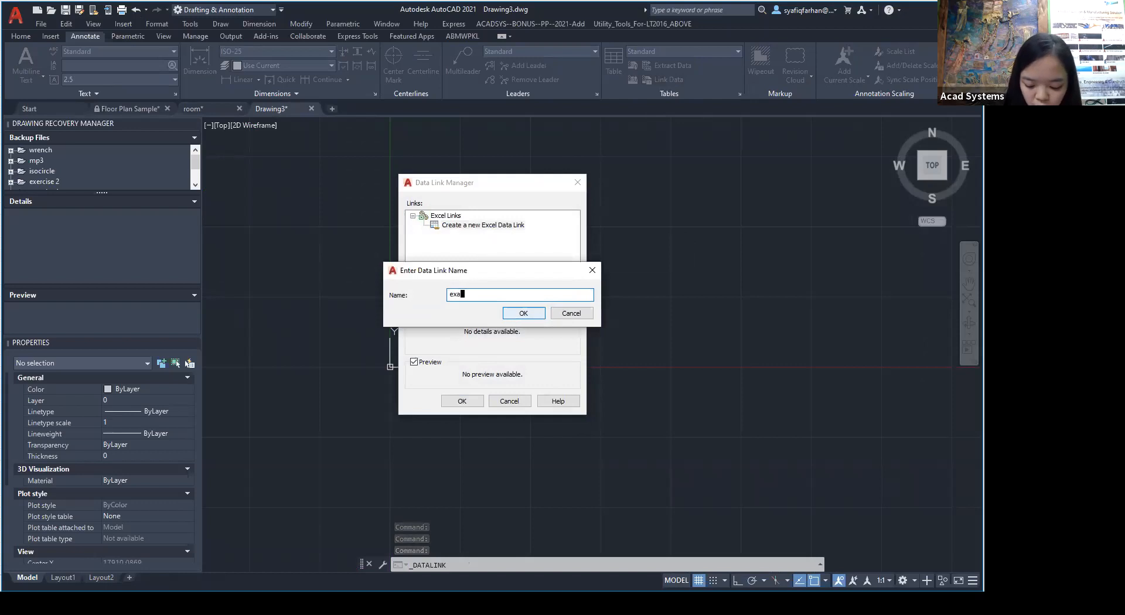
text(mple)
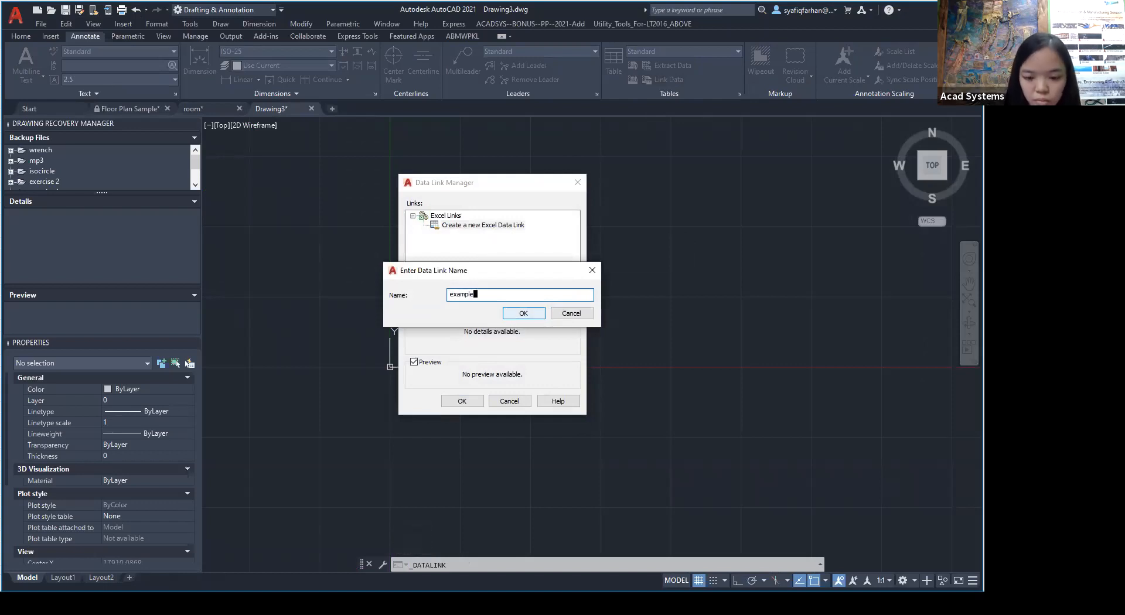
key(Return)
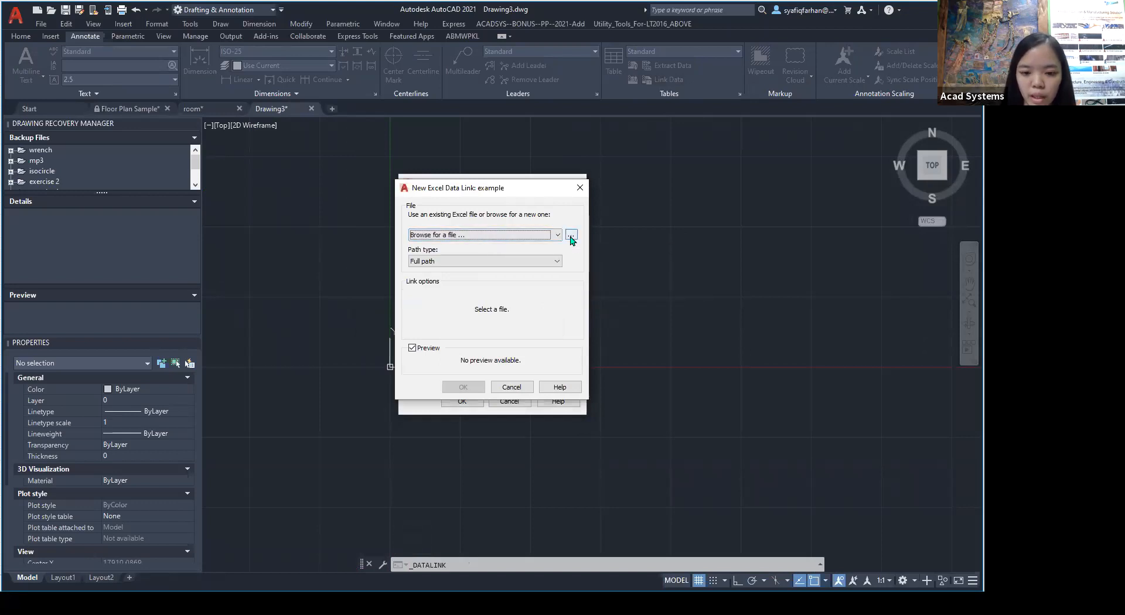
Link the new data link to the desktop workbook example.xlsx, using all of Sheet1.
click(572, 236)
scroll(346, 273, down, 1)
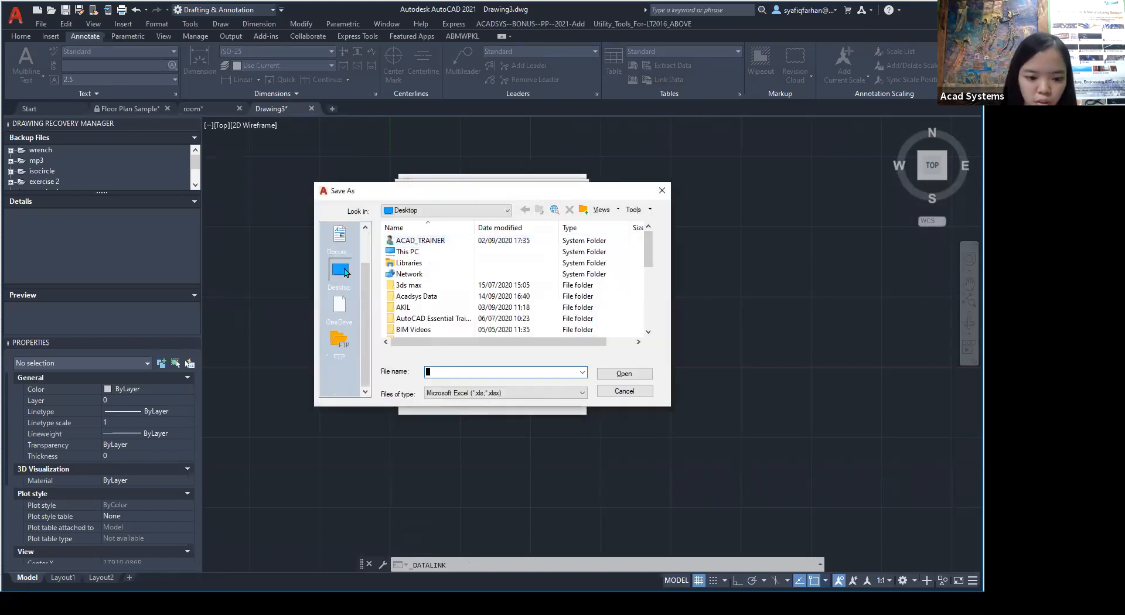
scroll(508, 274, down, 6)
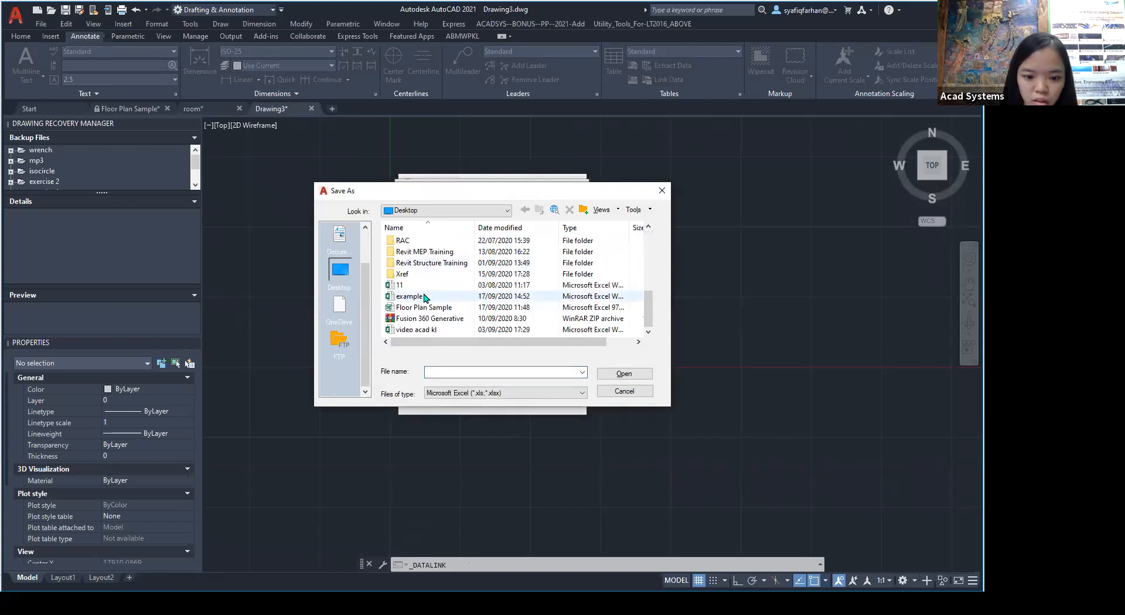
double_click(423, 296)
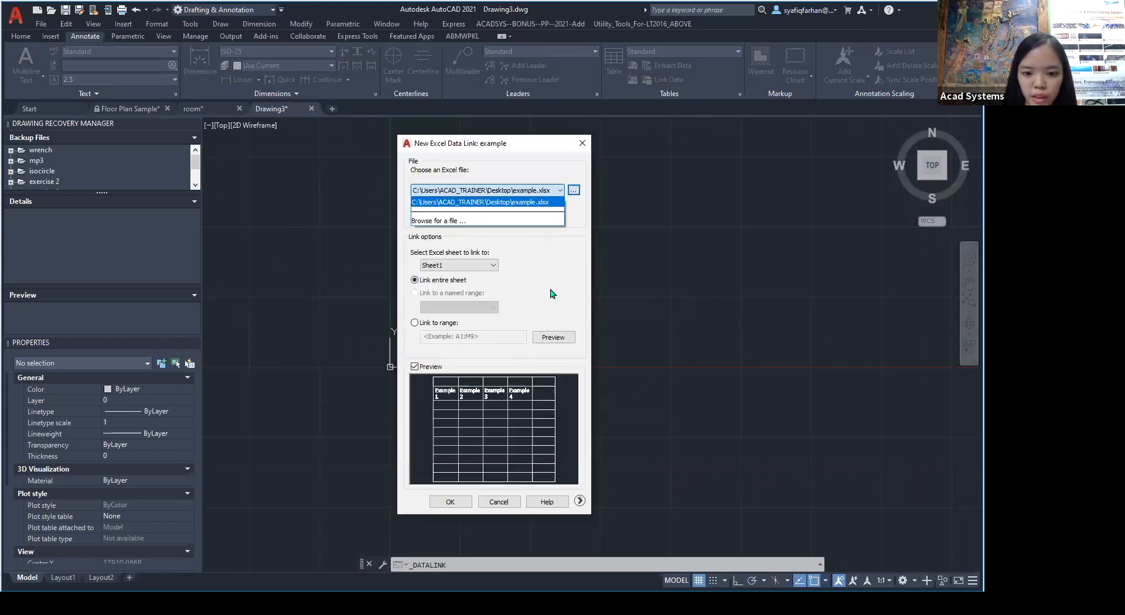
click(445, 504)
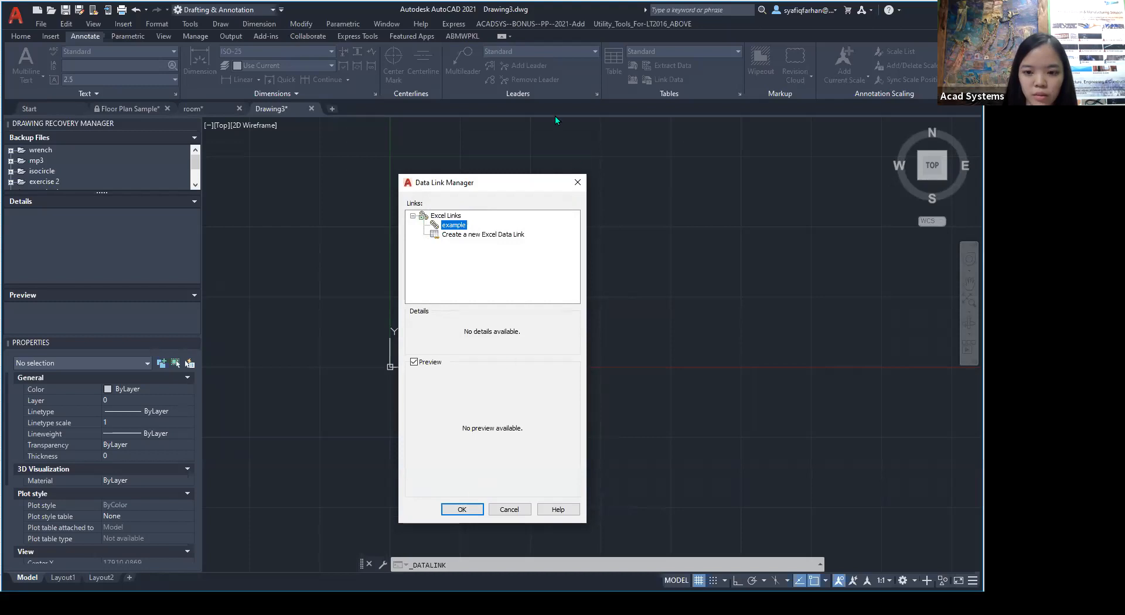
Confirm the data link setup and insert a table from the "example" data link, above and to the right of the origin.
click(470, 511)
click(470, 510)
click(551, 224)
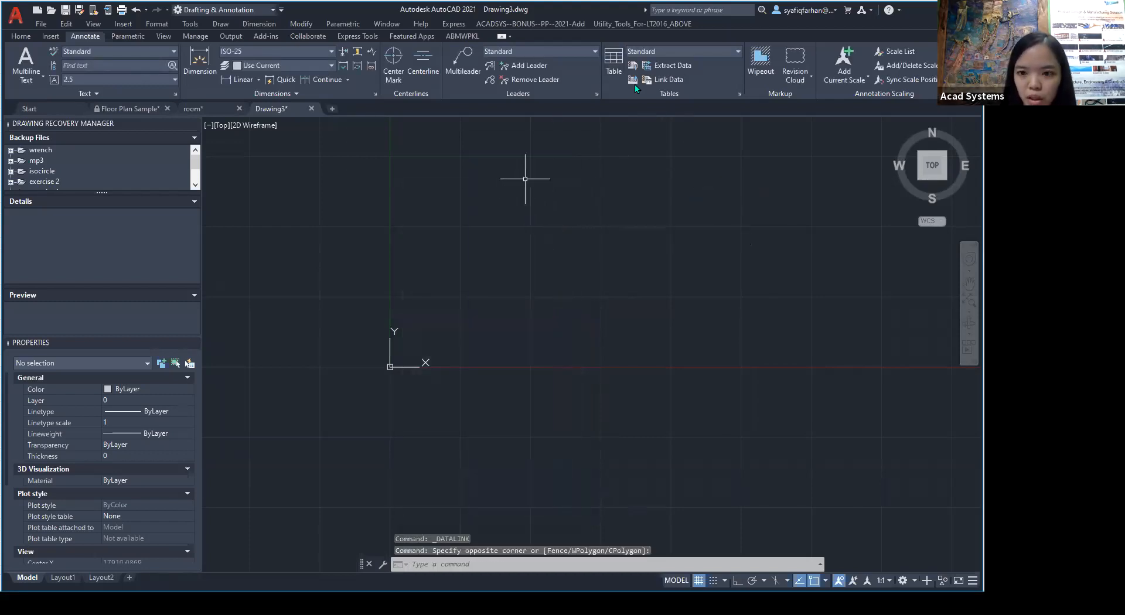
click(615, 59)
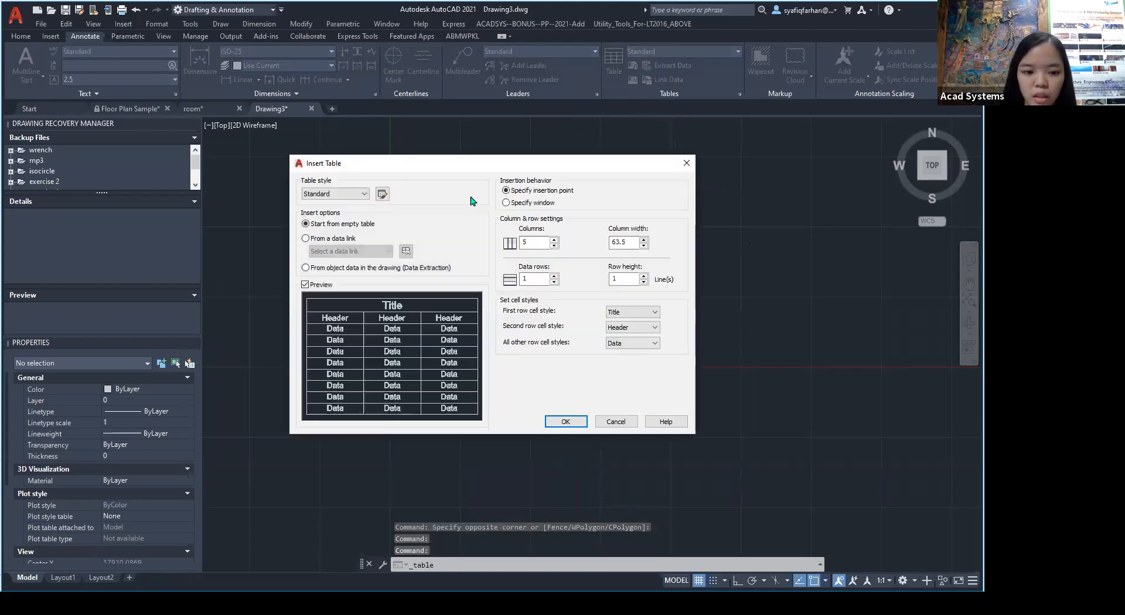
click(306, 237)
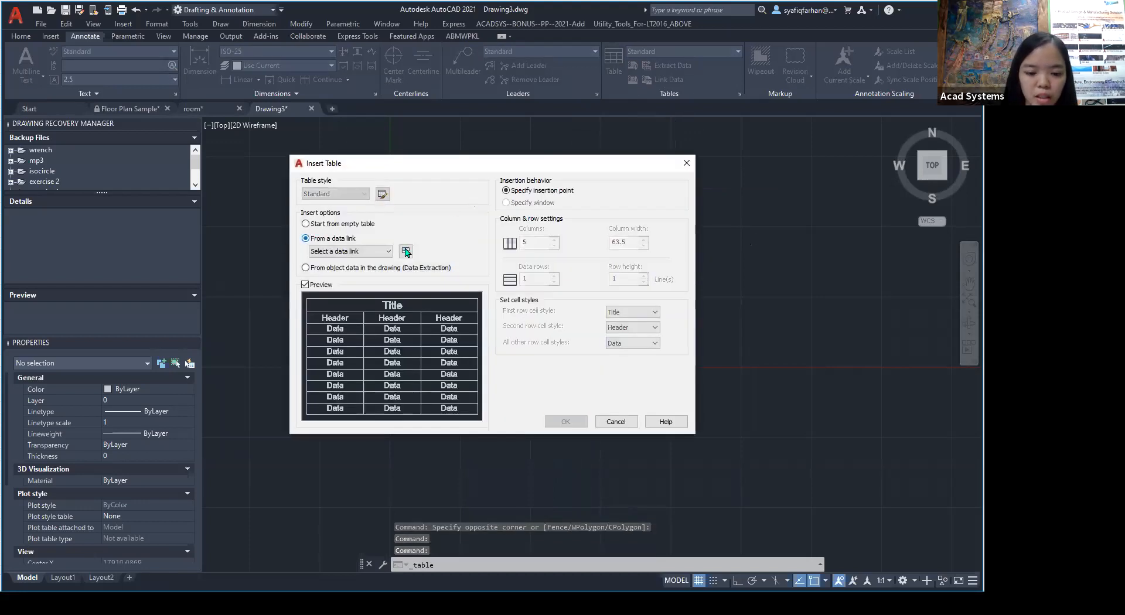
click(406, 250)
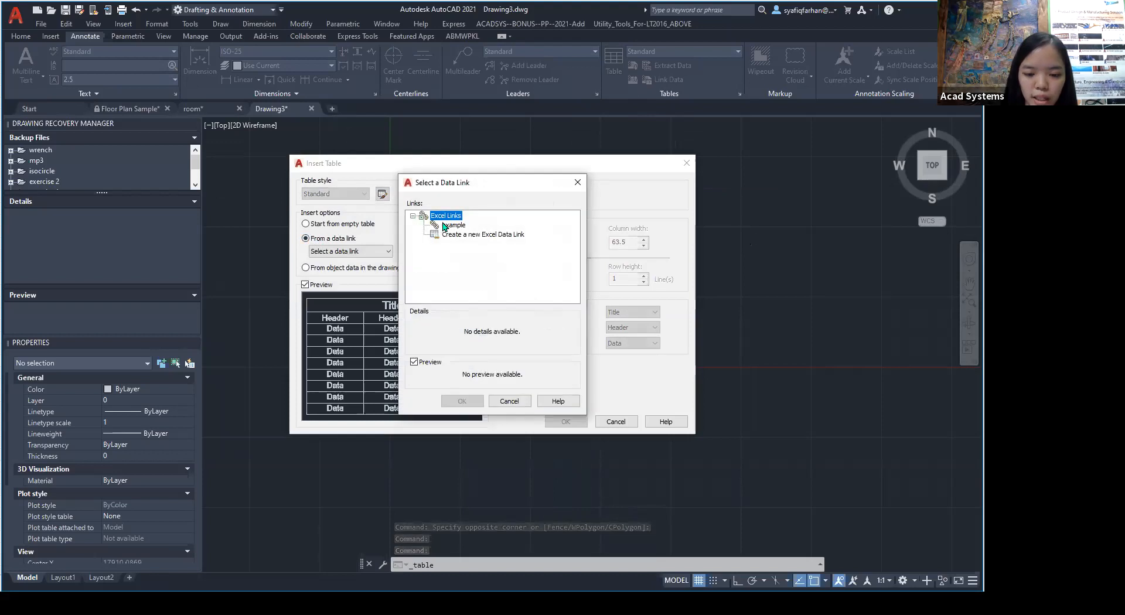
click(457, 226)
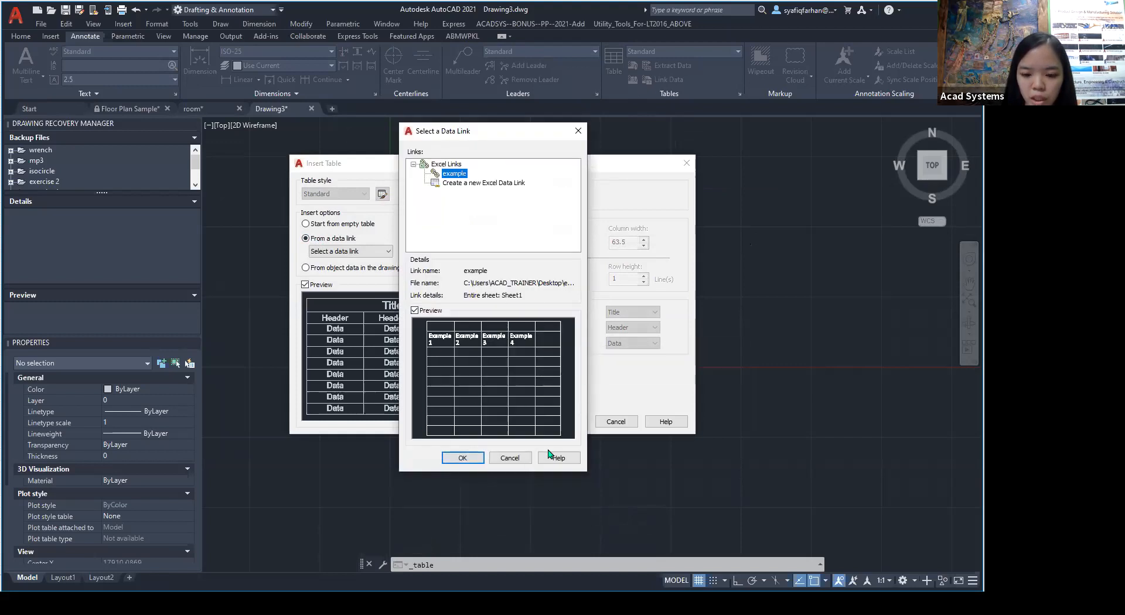
click(462, 460)
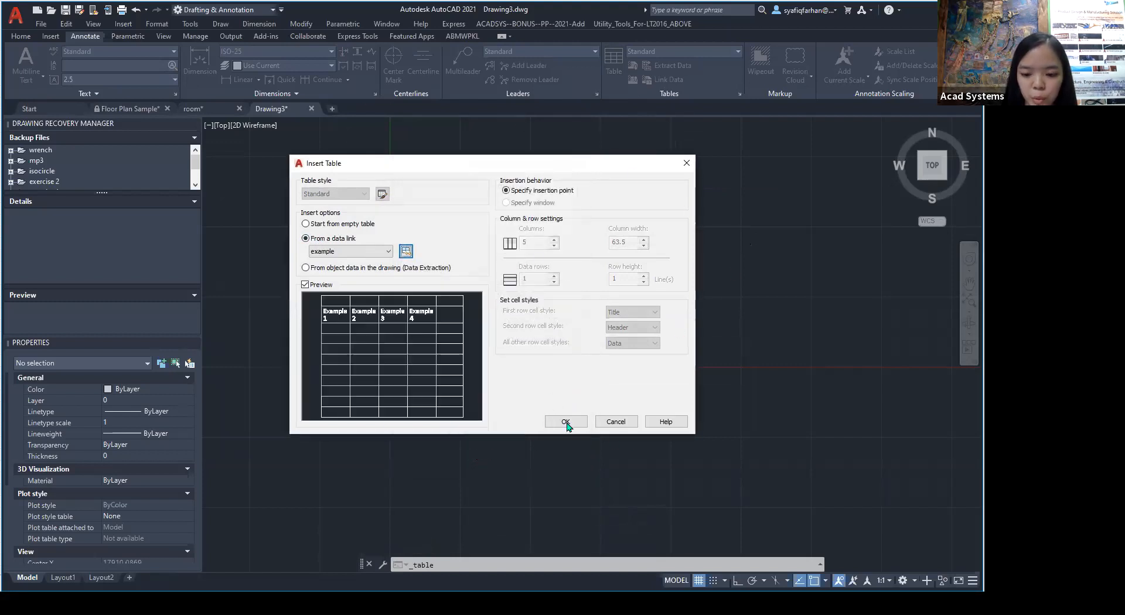
click(566, 422)
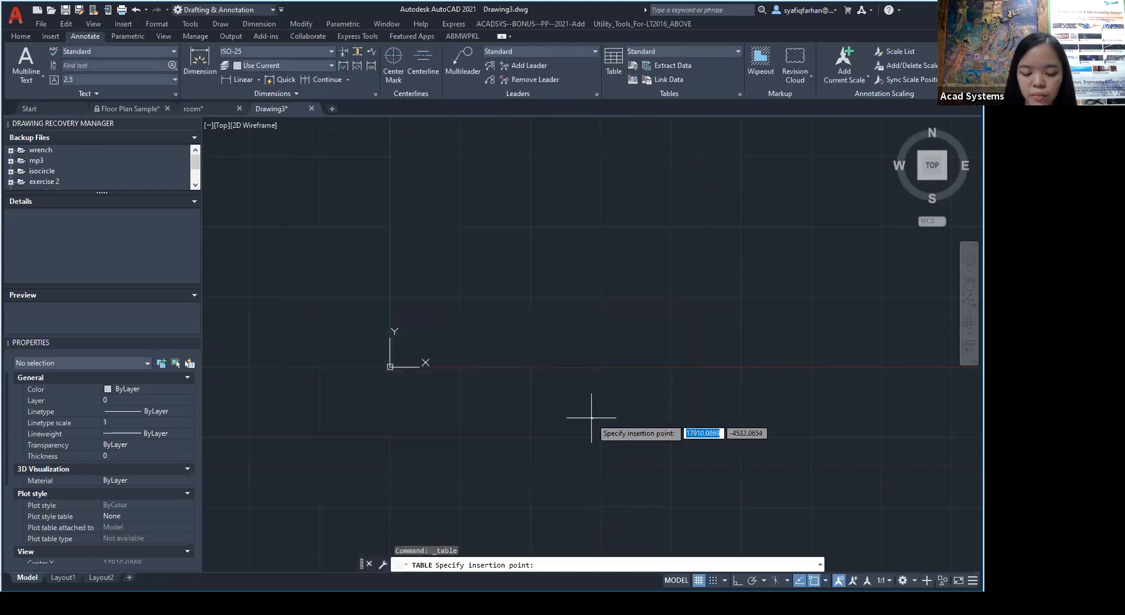
click(554, 201)
Stretch the inserted table uniformly in width and height to a width of about 7287 units.
scroll(571, 202, up, 4)
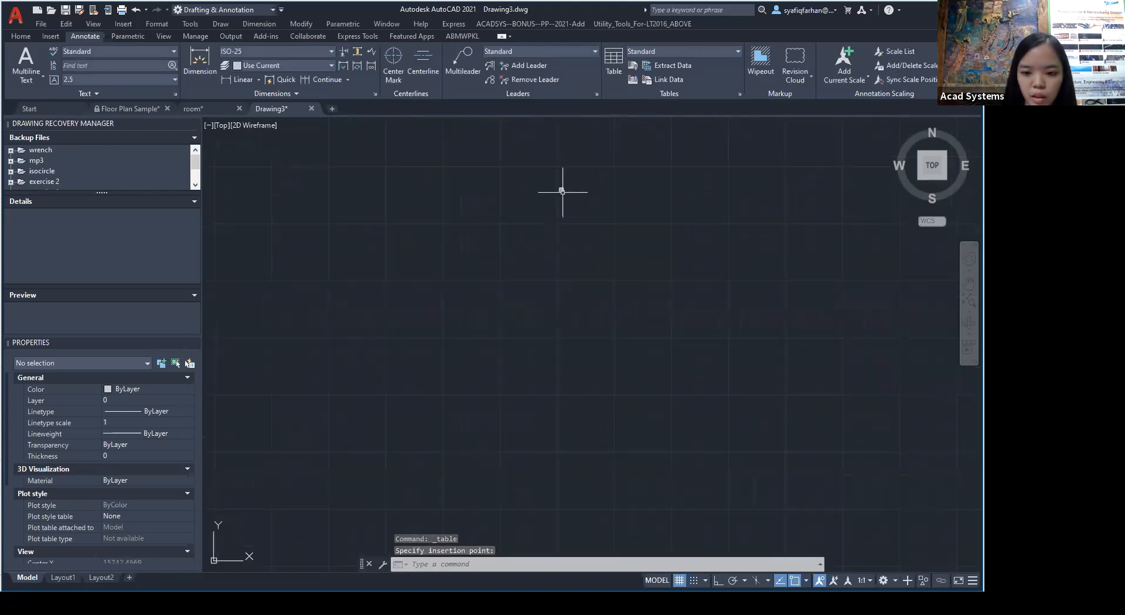
click(564, 188)
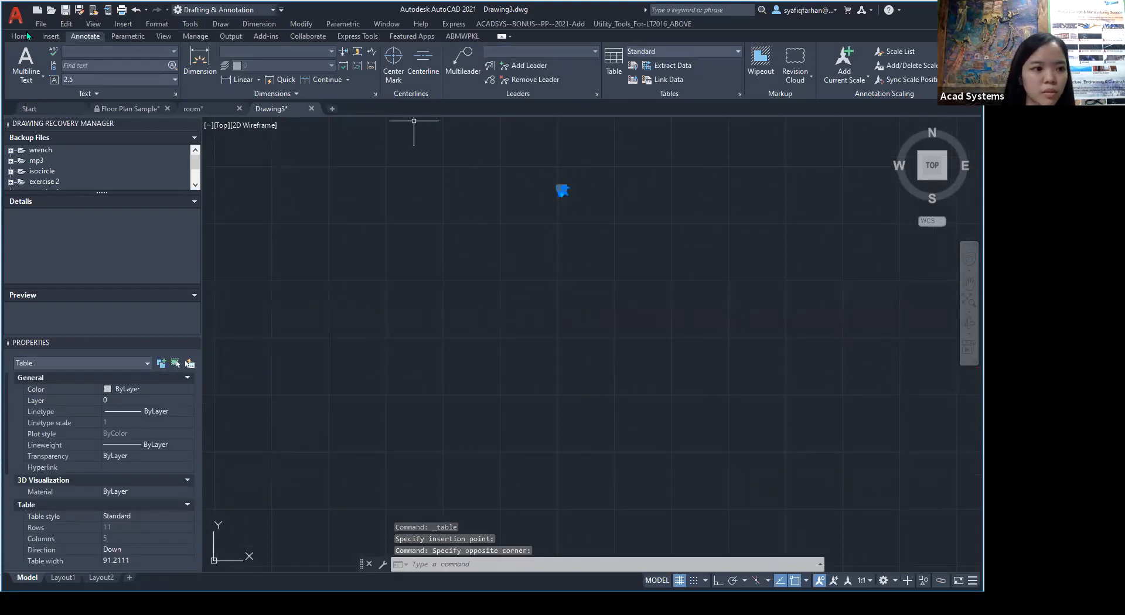
click(23, 35)
click(563, 190)
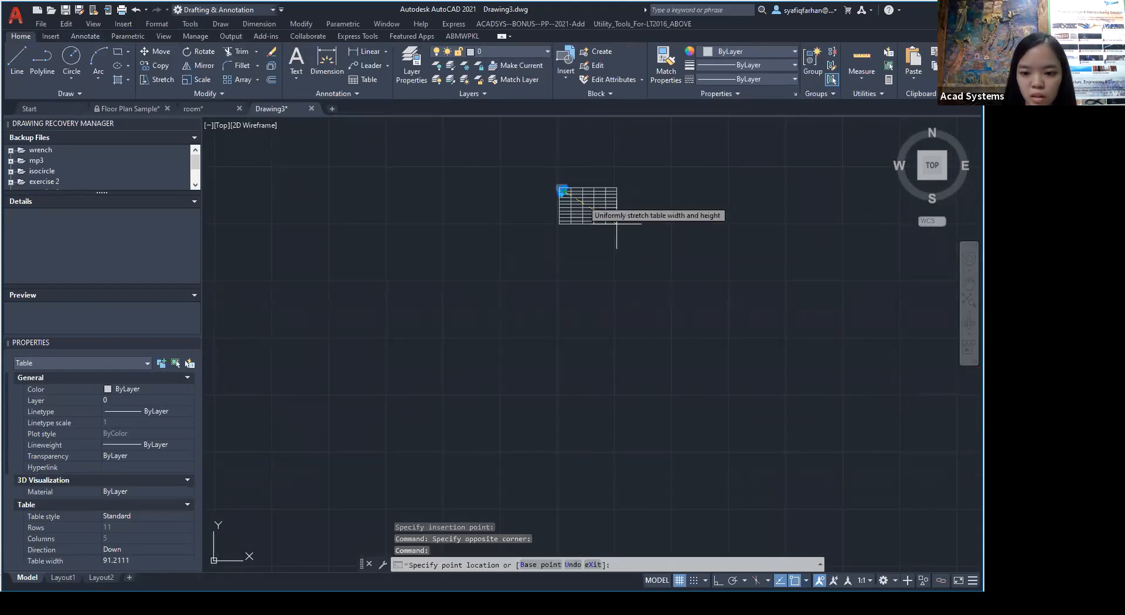
click(894, 456)
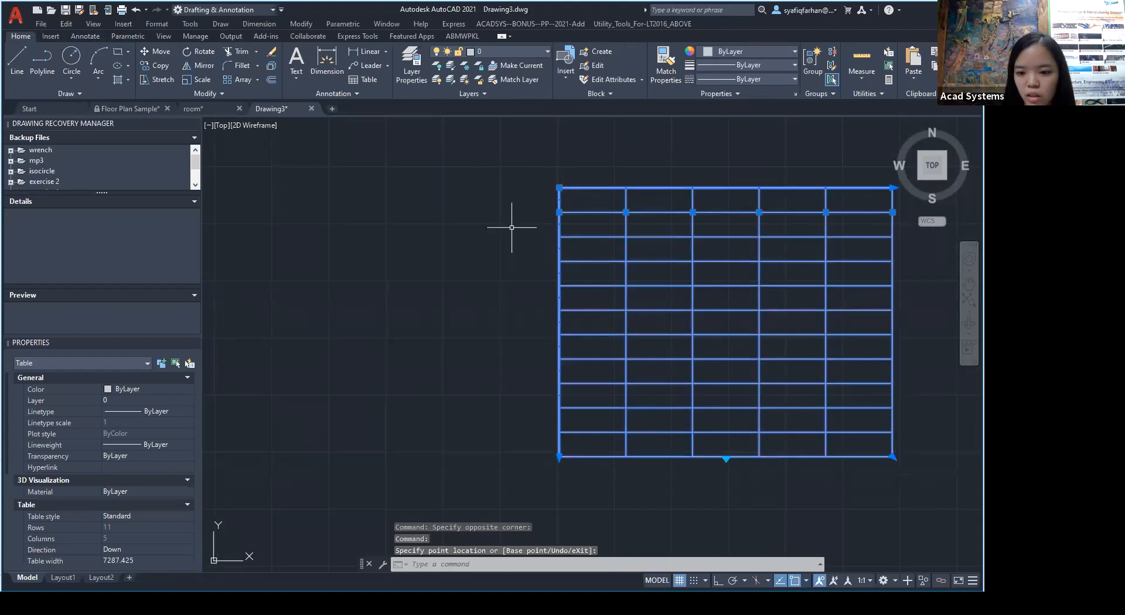
scroll(423, 195, down, 2)
middle_drag(424, 195, 377, 206)
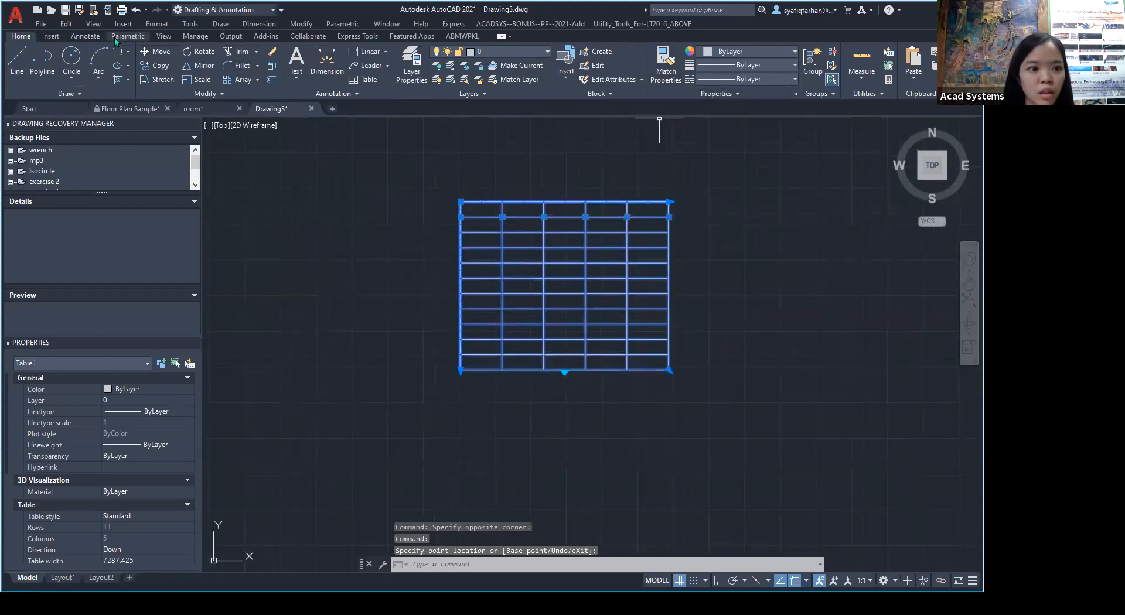
Insert a second table from the "example" data link, below and to the left of the enlarged table.
click(50, 35)
click(21, 36)
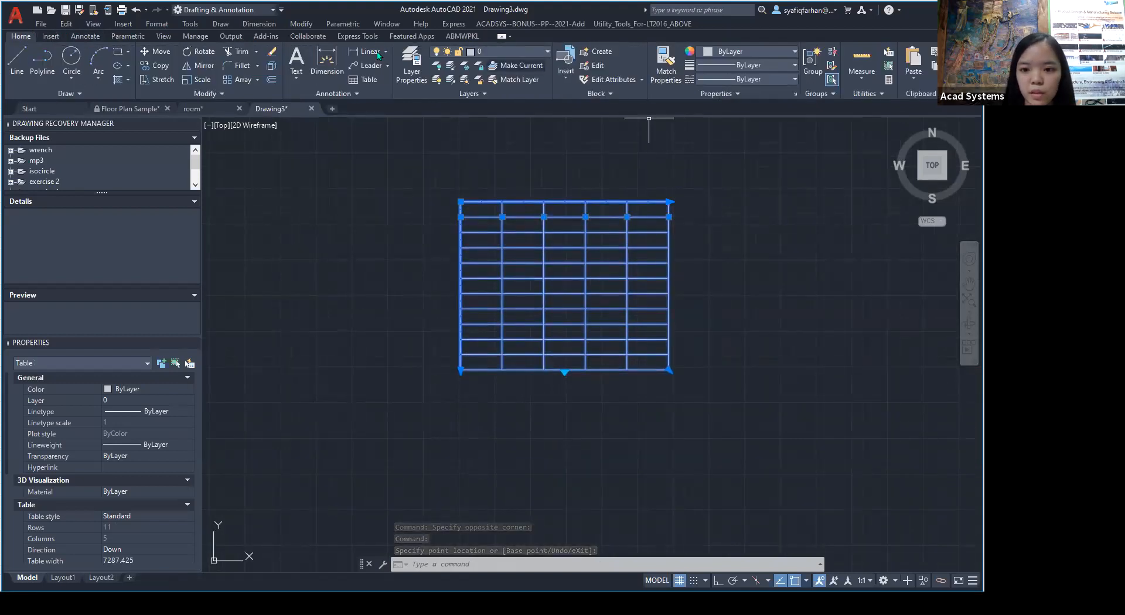
click(71, 37)
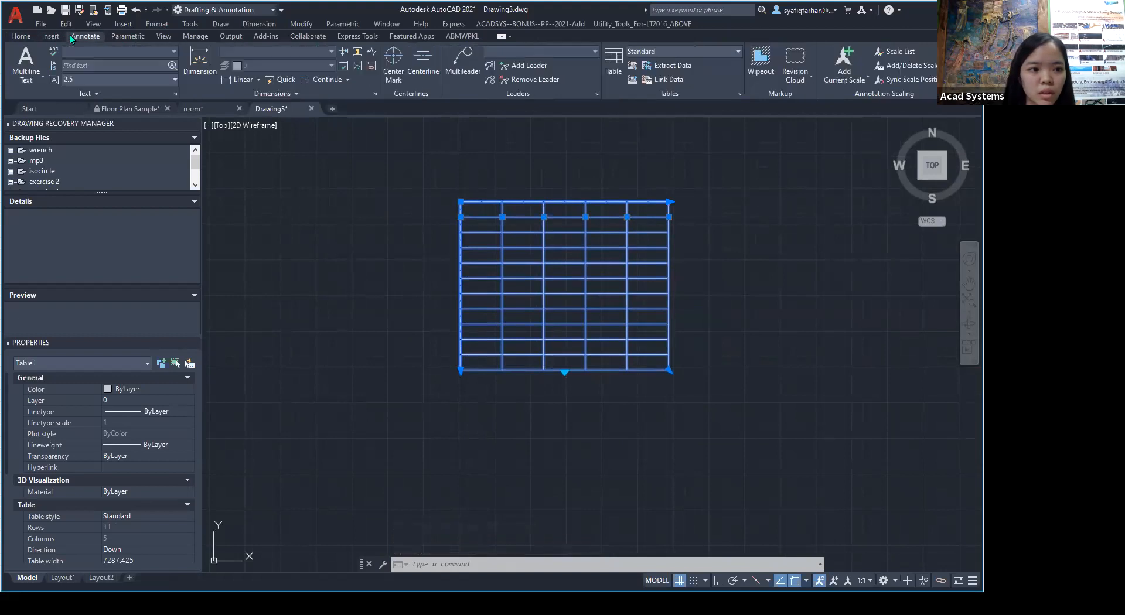
click(613, 62)
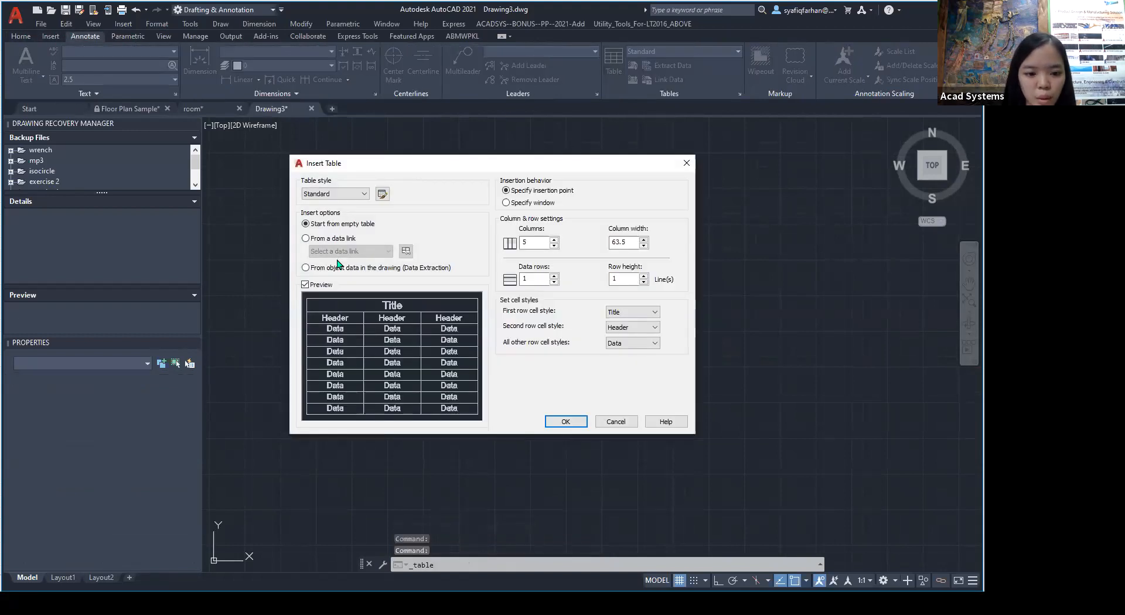
click(326, 238)
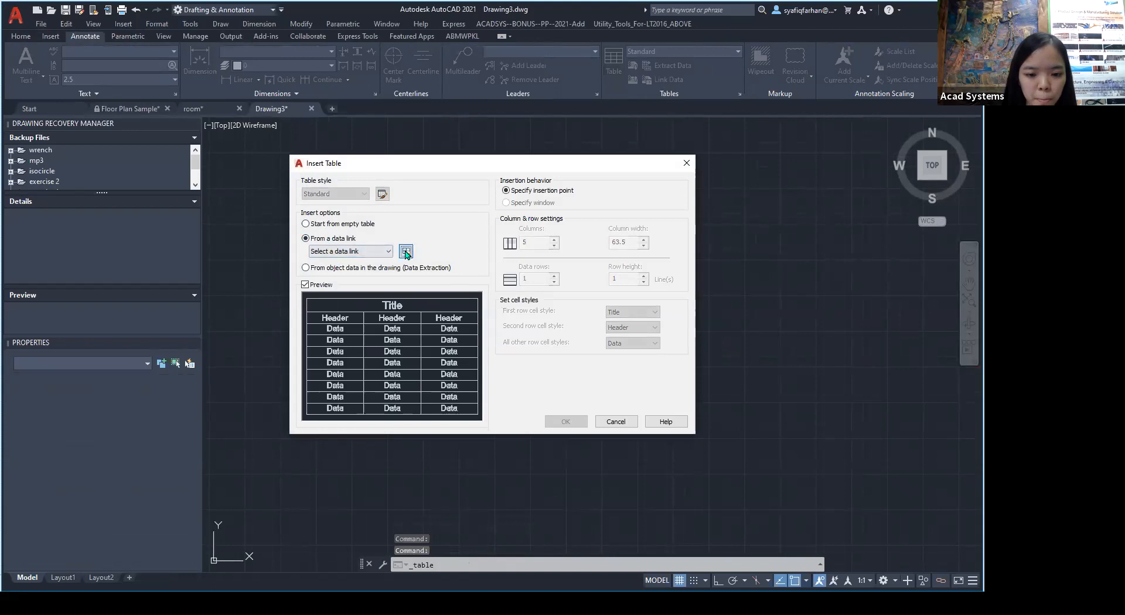
click(406, 252)
click(450, 227)
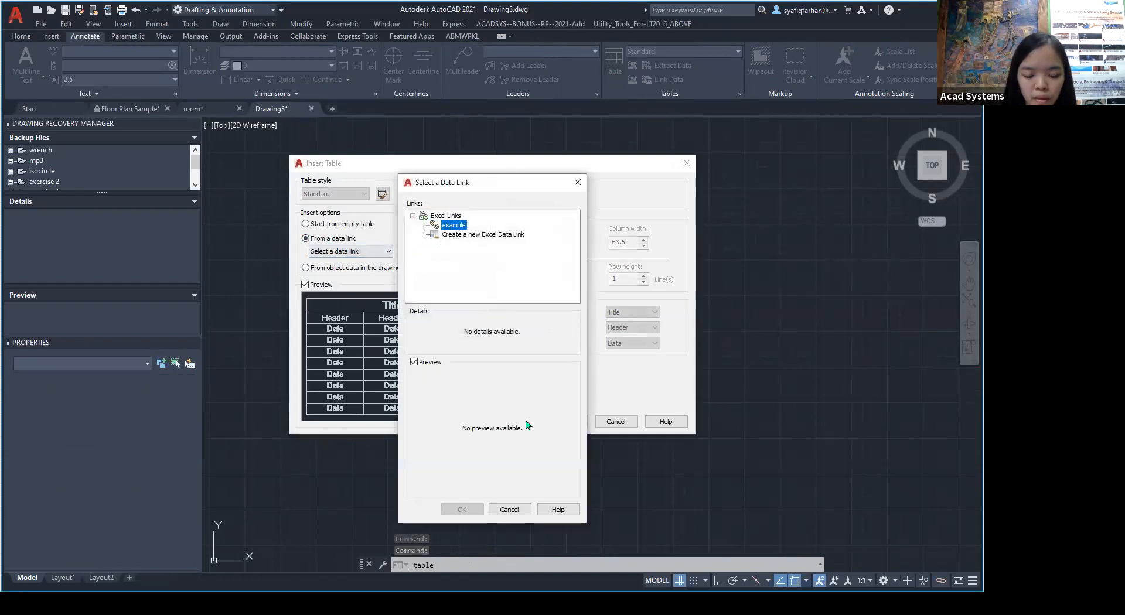
click(467, 510)
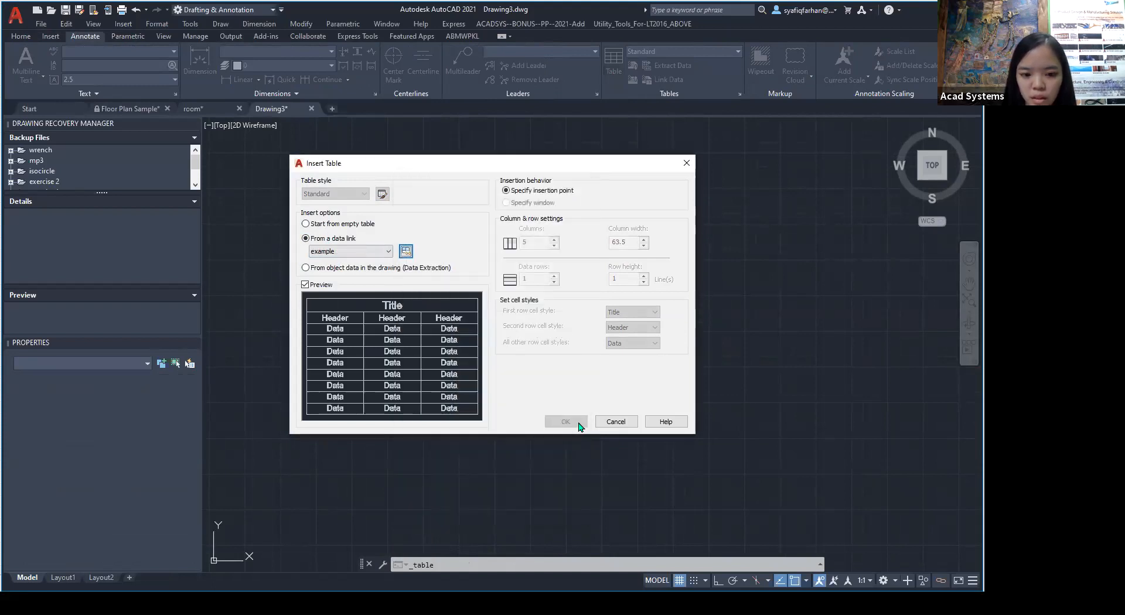
click(566, 421)
click(297, 370)
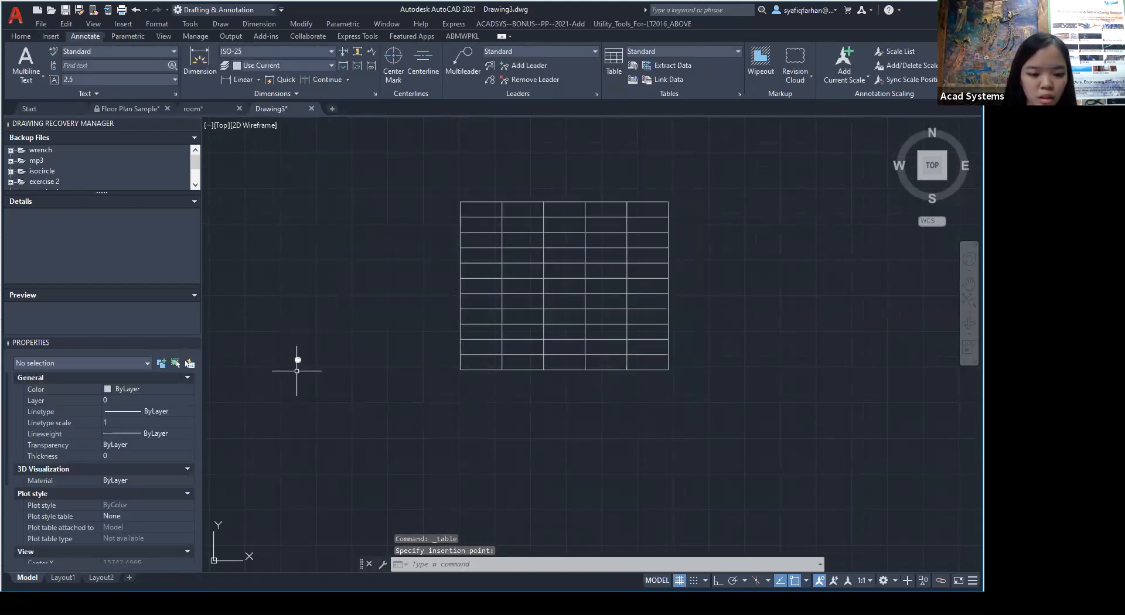
scroll(297, 368, up, 18)
middle_drag(368, 326, 520, 438)
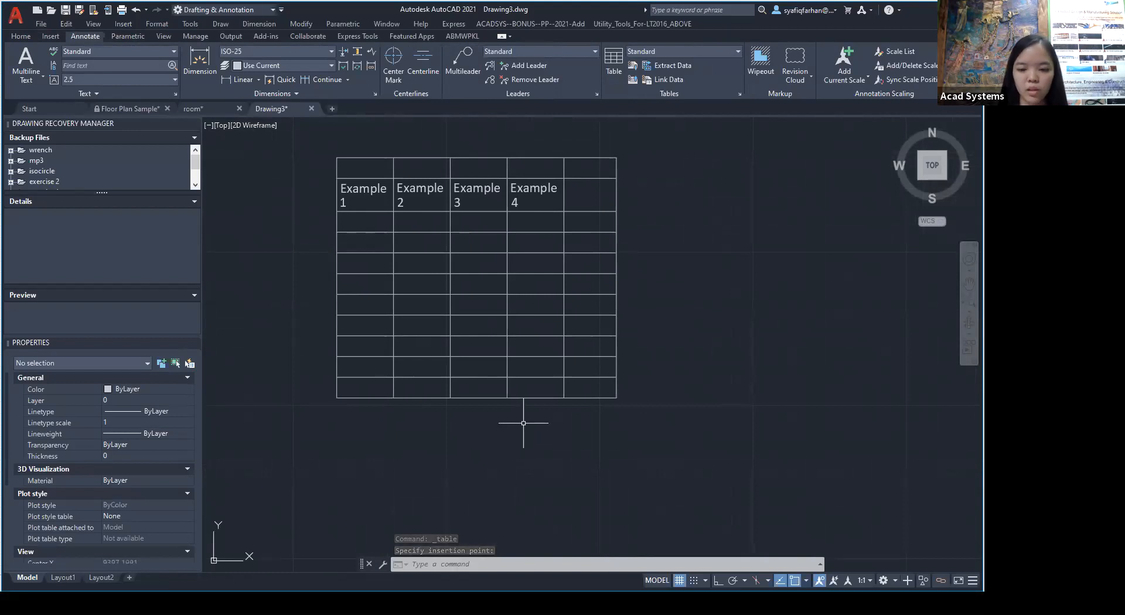
scroll(524, 427, down, 2)
scroll(522, 428, up, 2)
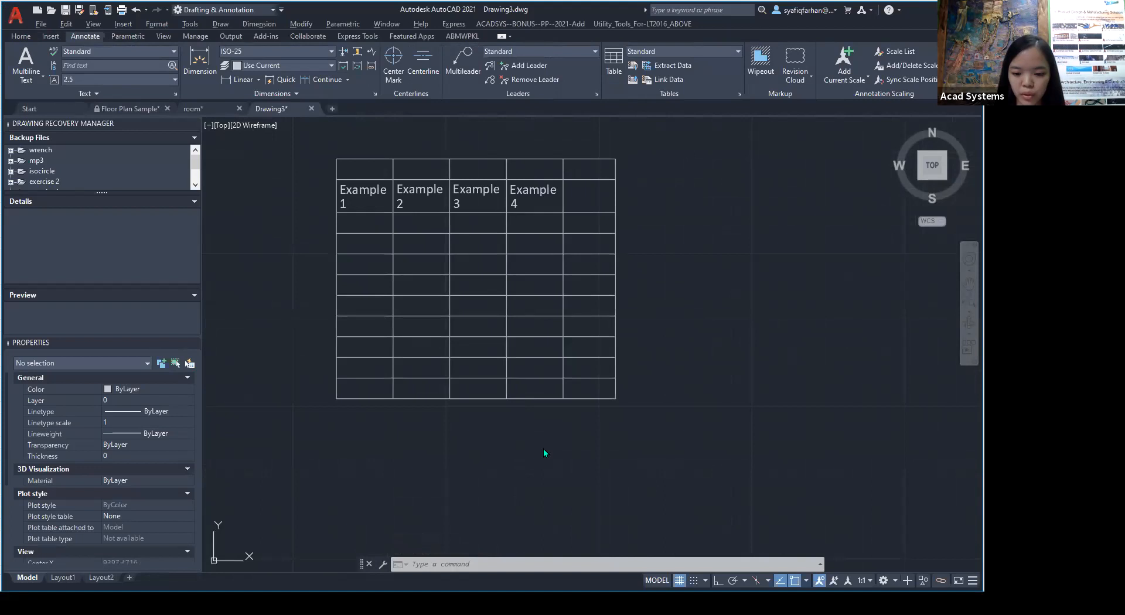
Switch to the example workbook in Excel and enter 1, 2 and 3 in cells B3 to B5 under Example 1.
key(alt+Tab)
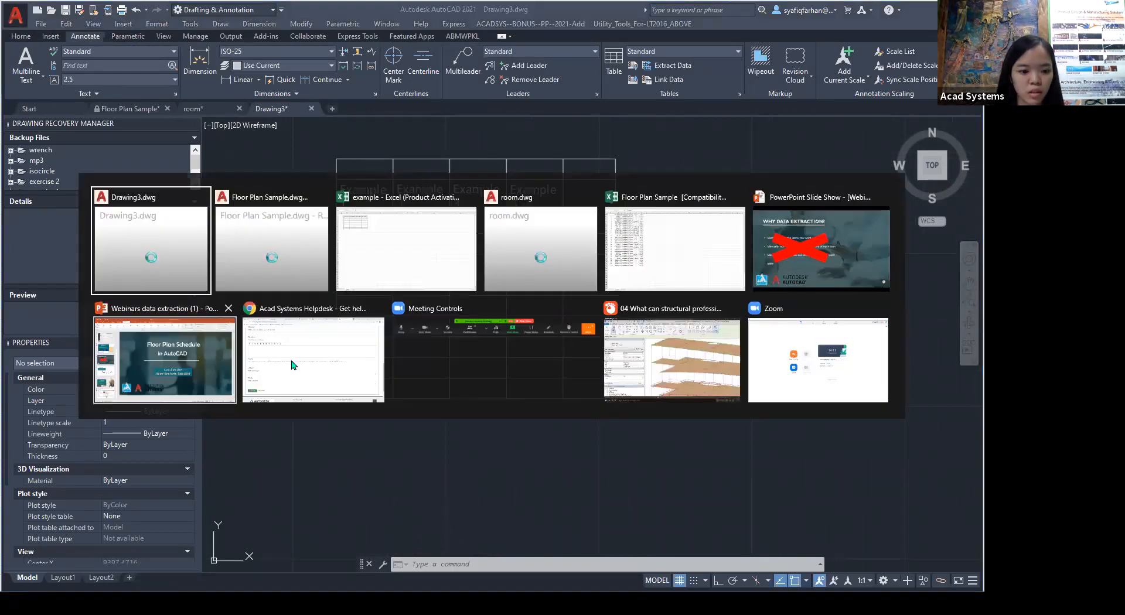
click(434, 245)
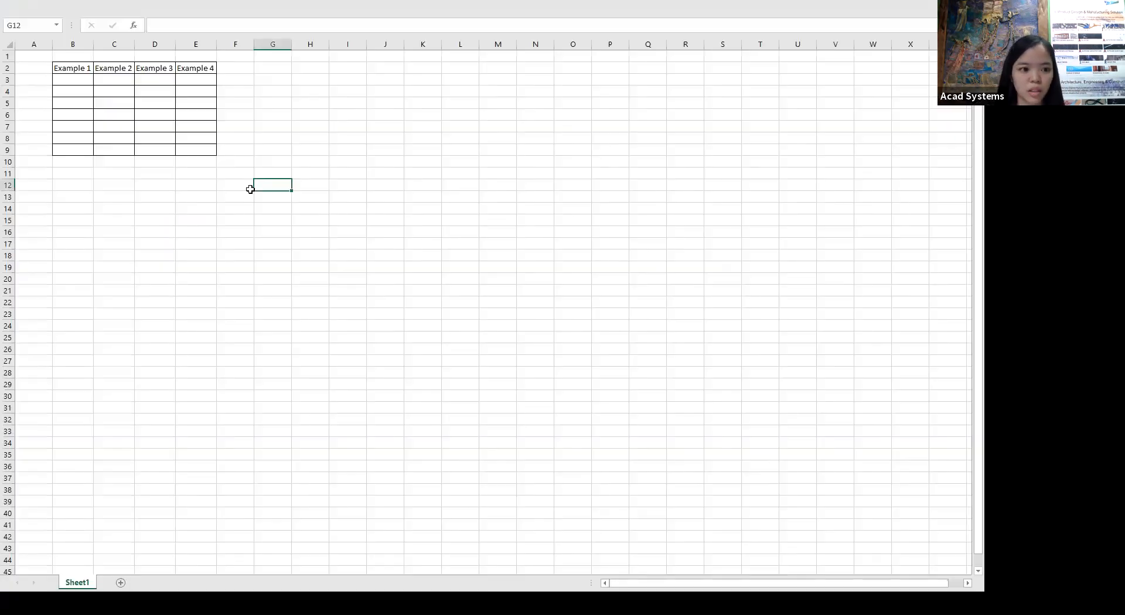
scroll(207, 212, down, 1)
scroll(193, 194, up, 1)
click(72, 79)
text(1)
key(Return)
text(2)
key(Return)
text(3)
click(83, 126)
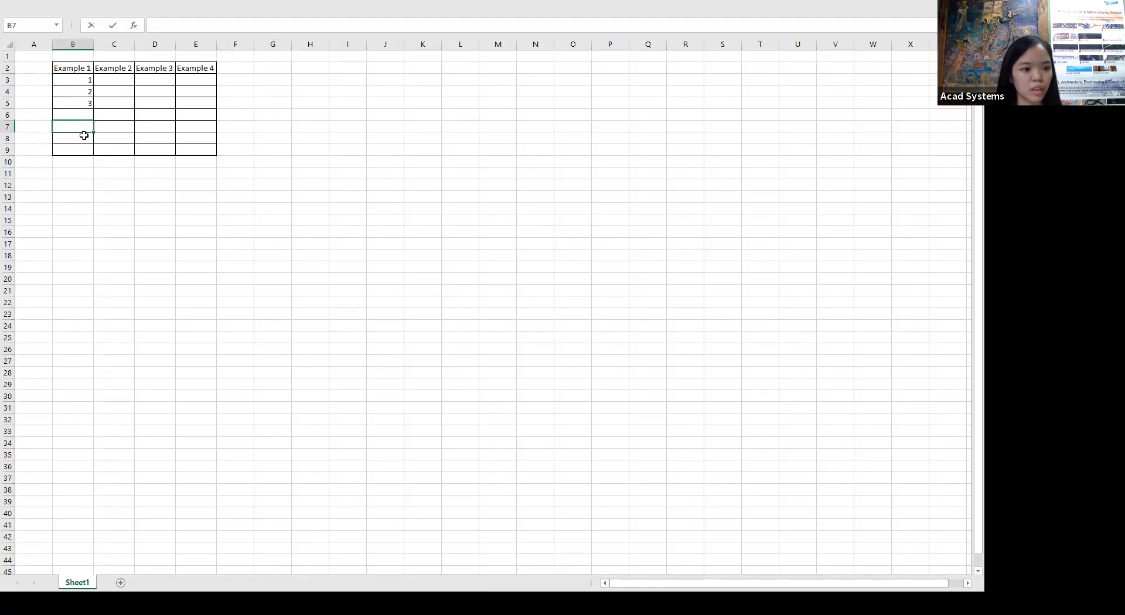
Continue the Example 1 column with 4, 5, 6 and 7 in cells B6 to B9.
click(78, 116)
text(4)
key(Return)
text(5)
key(Return)
text(6)
key(Return)
text(7)
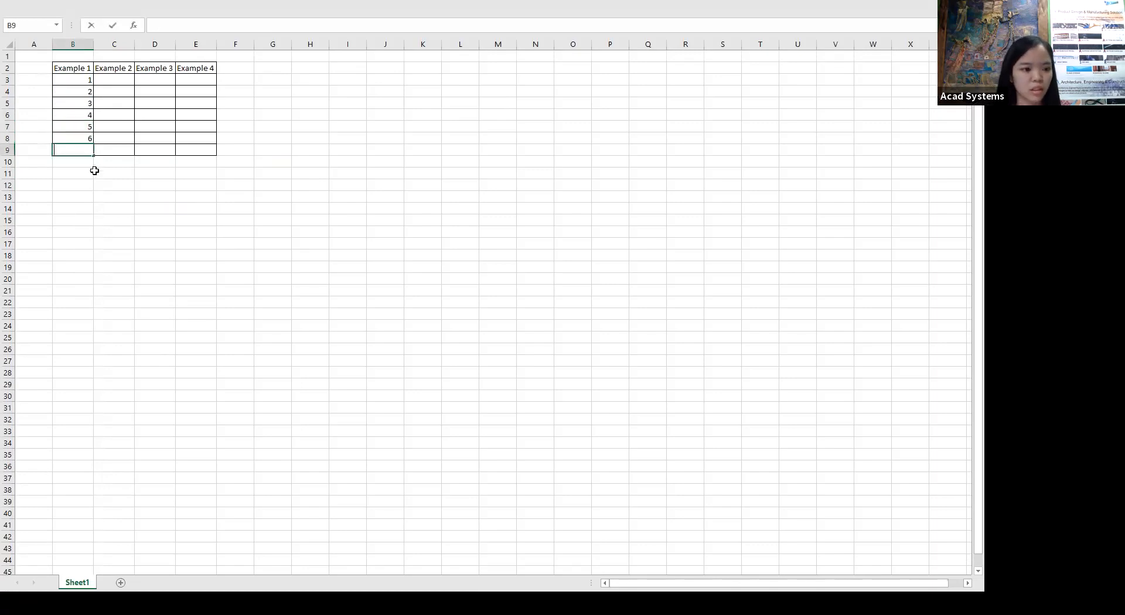
click(147, 198)
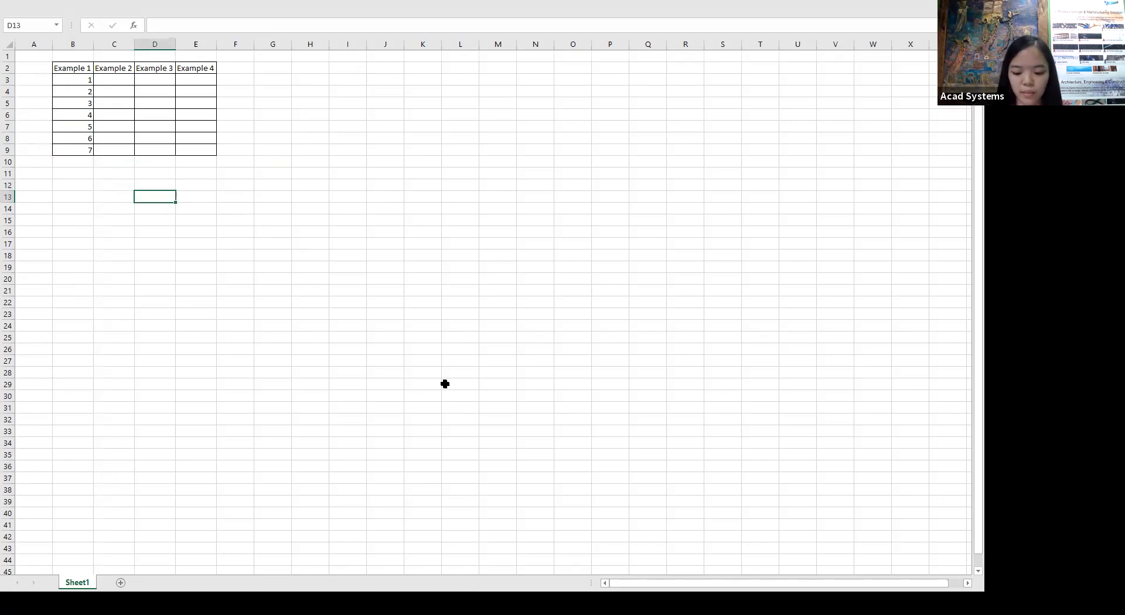
Switch back to Drawing3 in AutoCAD and update the linked table by downloading the changes from its Excel source.
key(alt+Tab)
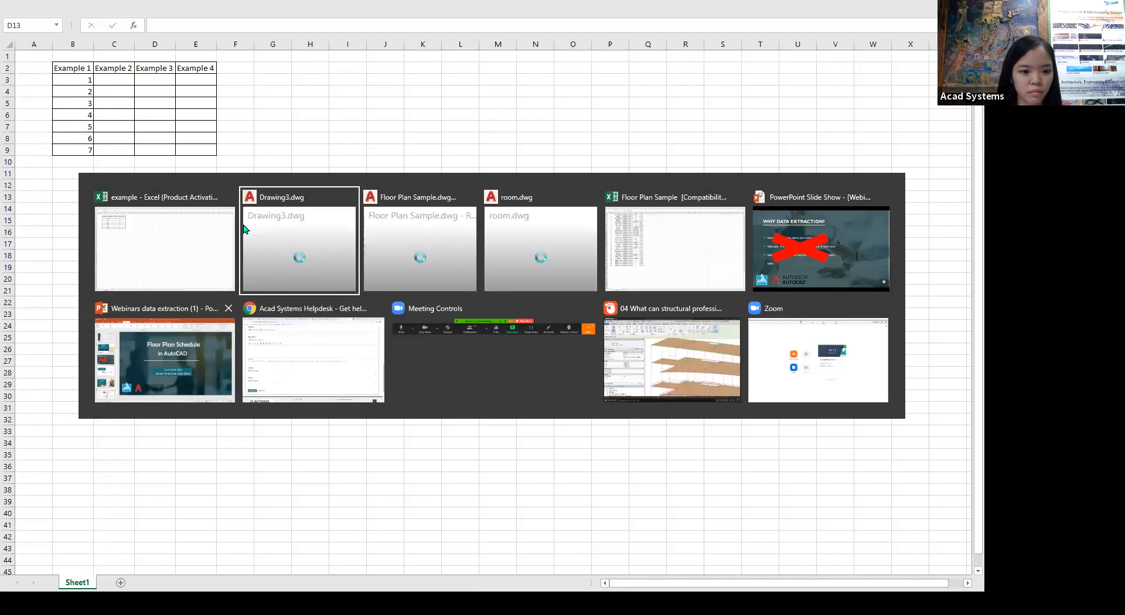
click(285, 237)
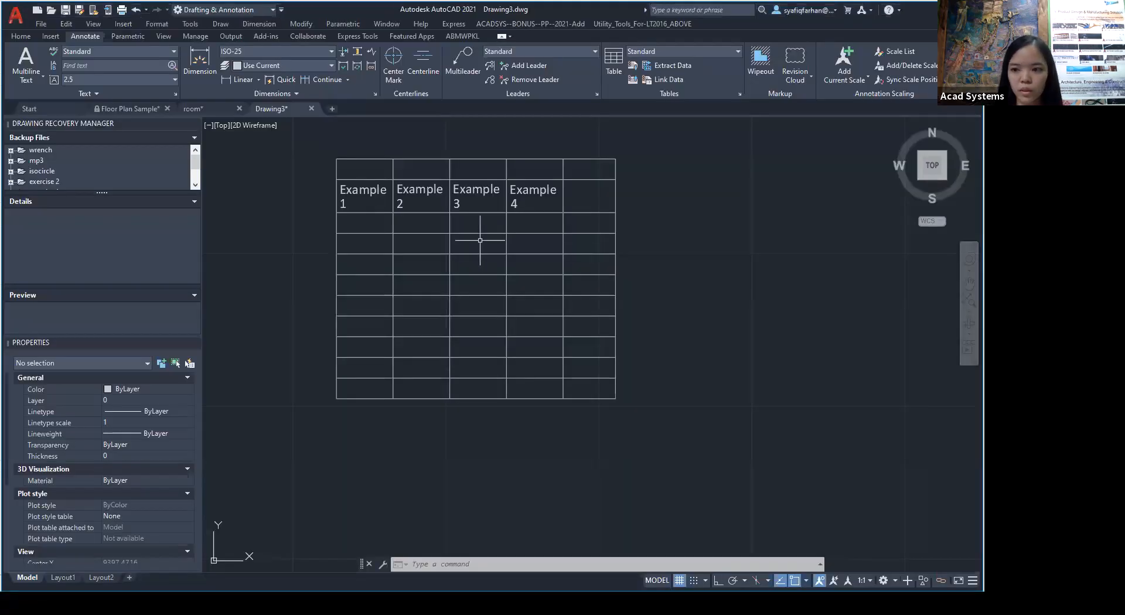
click(504, 222)
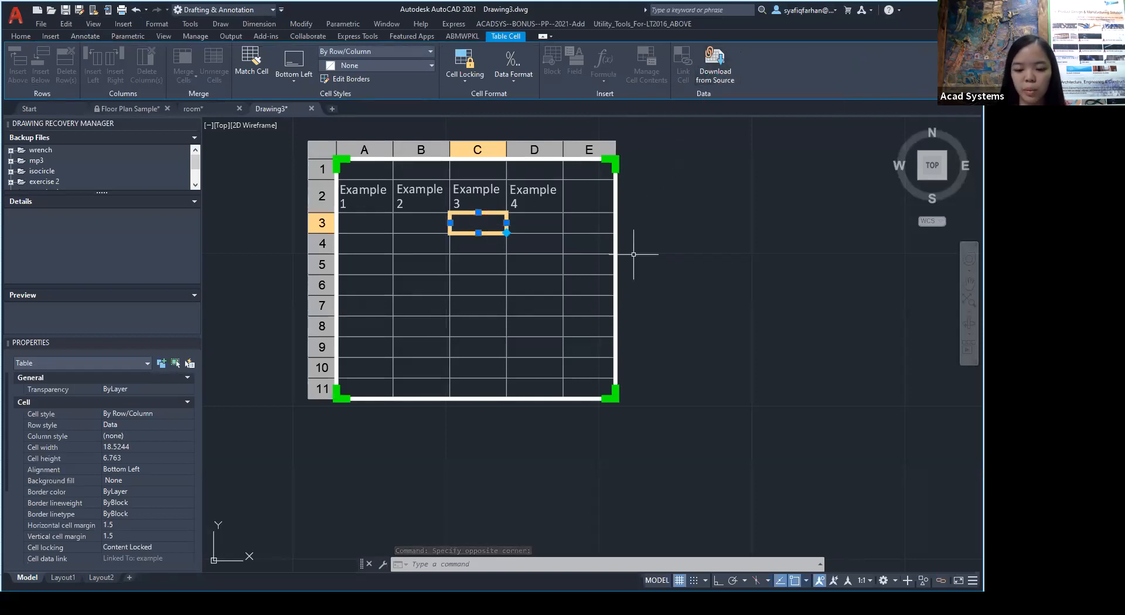
click(716, 70)
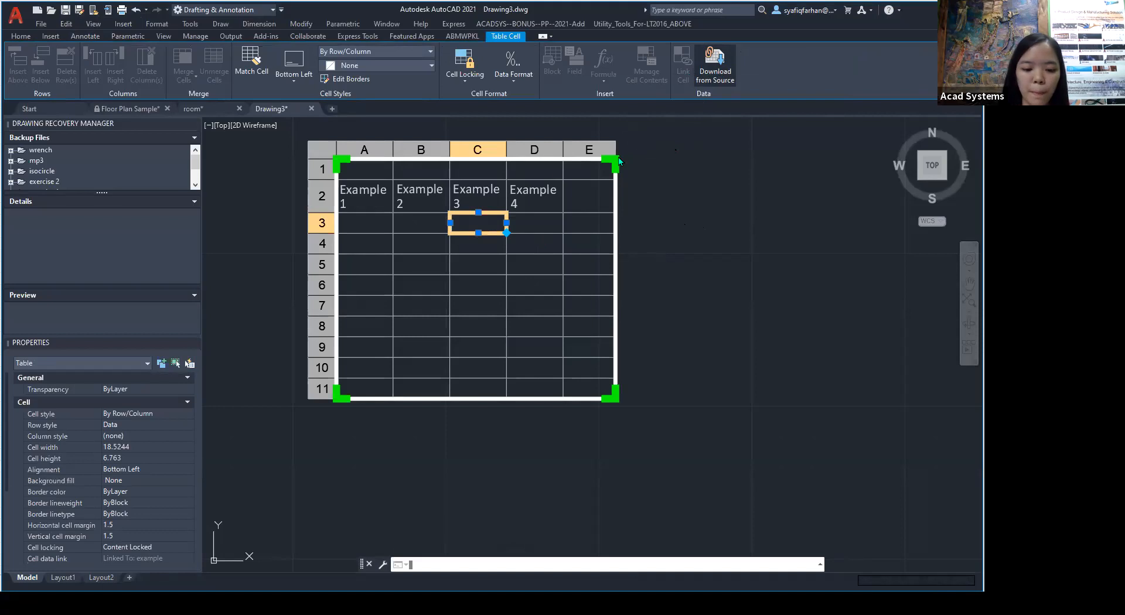
click(384, 228)
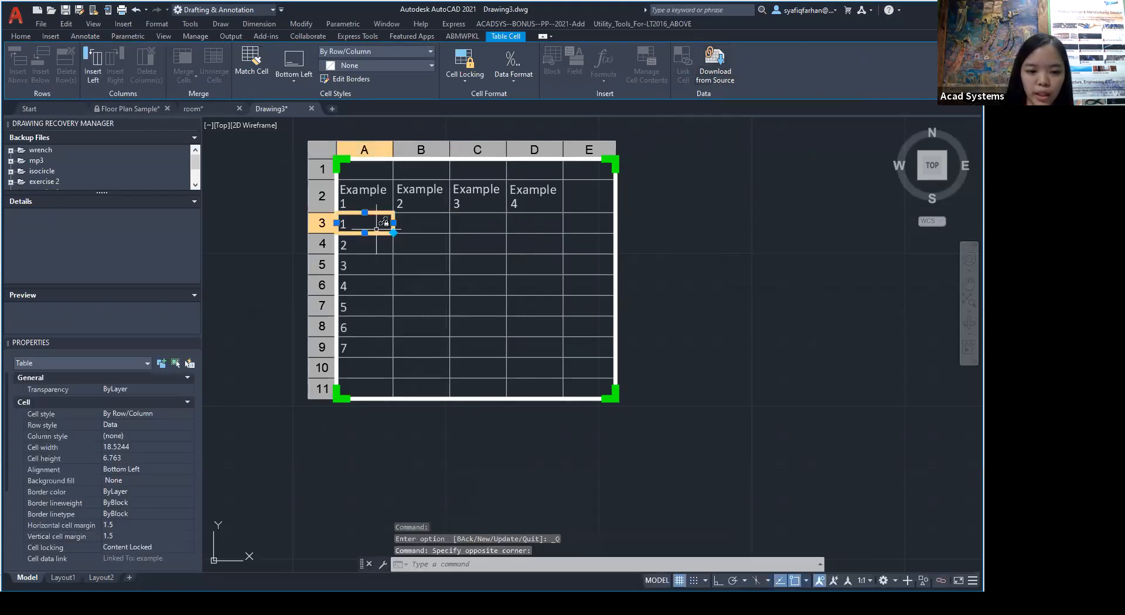
click(713, 226)
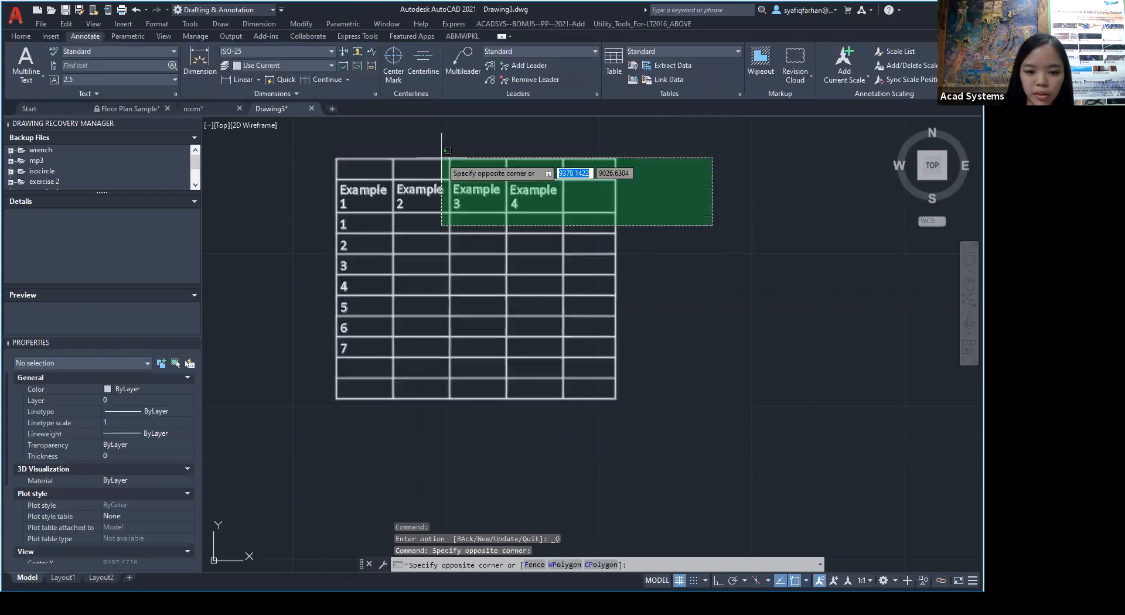
click(306, 272)
key(Escape)
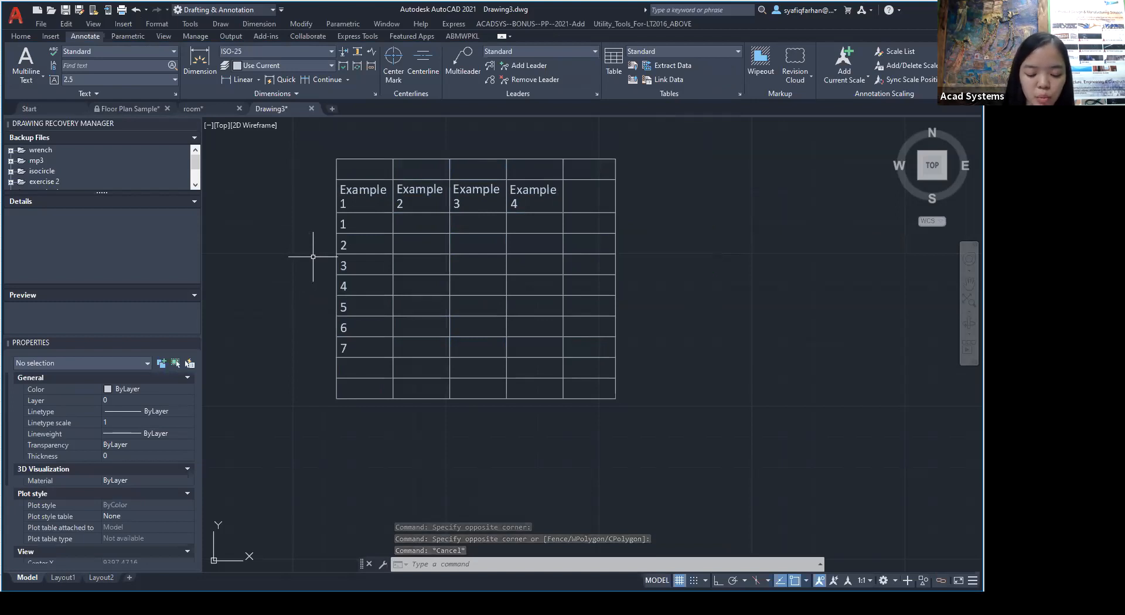
click(338, 301)
key(Escape)
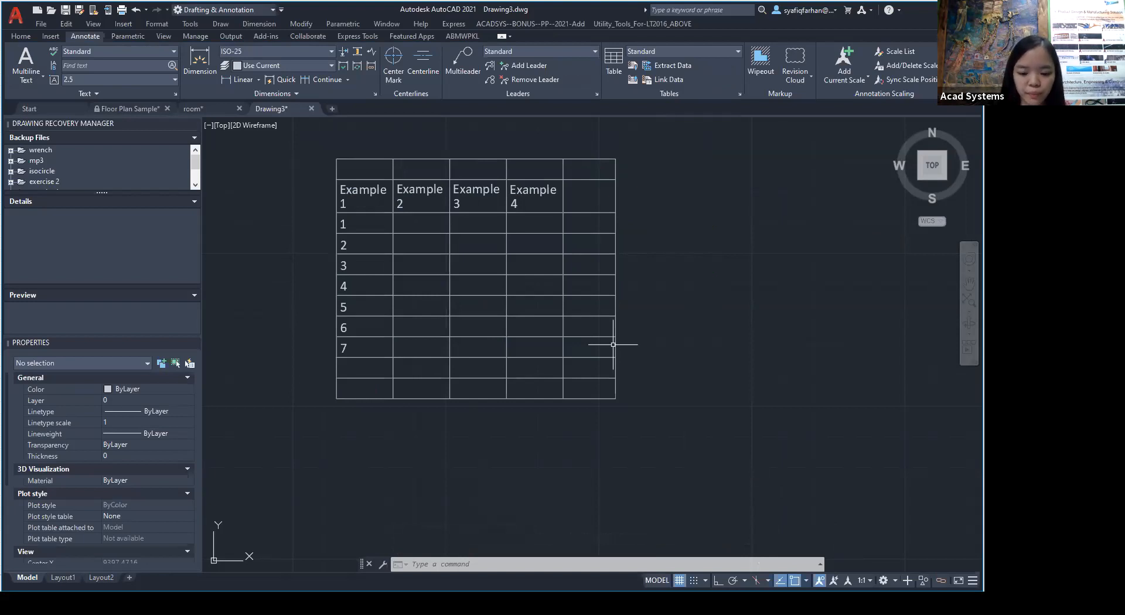
Switch to the running PowerPoint slide show and present the Feedback slide with its Google review instructions.
key(alt+Tab)
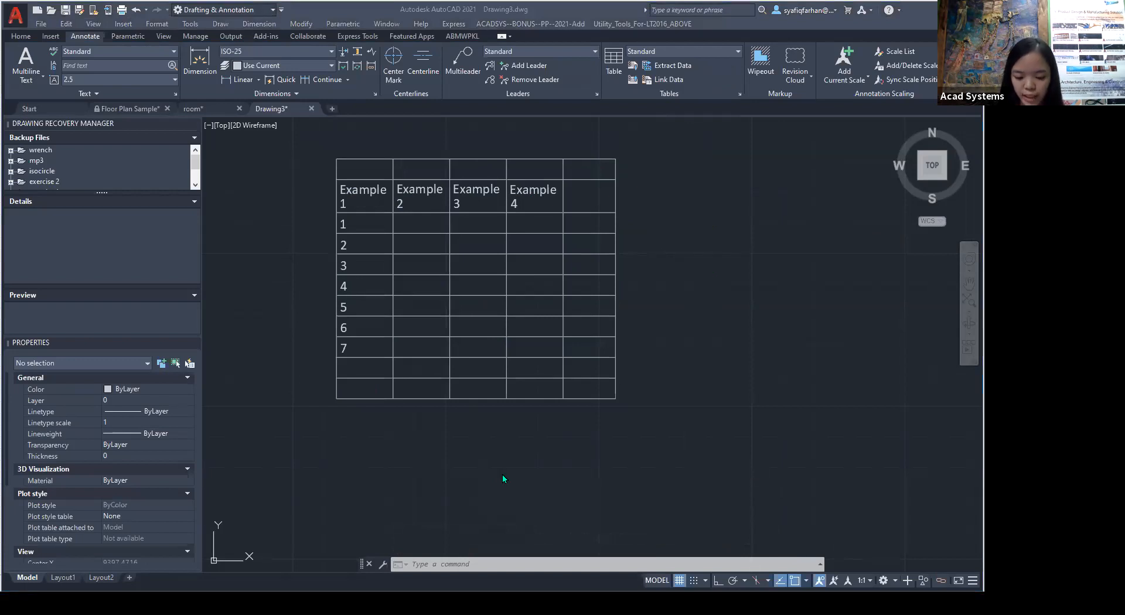
key(alt+Tab)
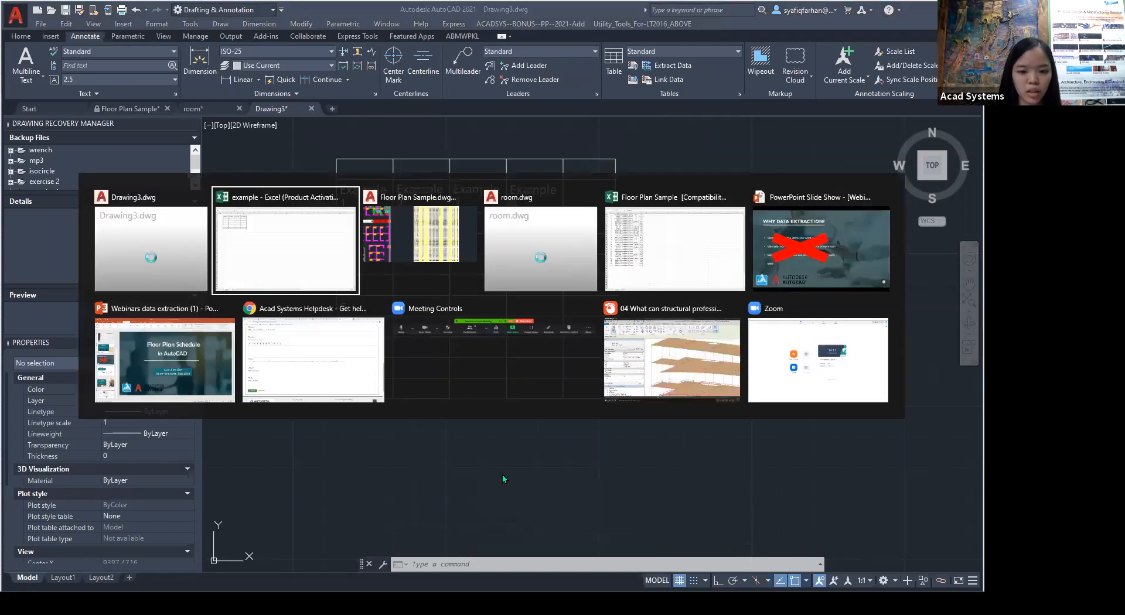
click(799, 235)
click(799, 230)
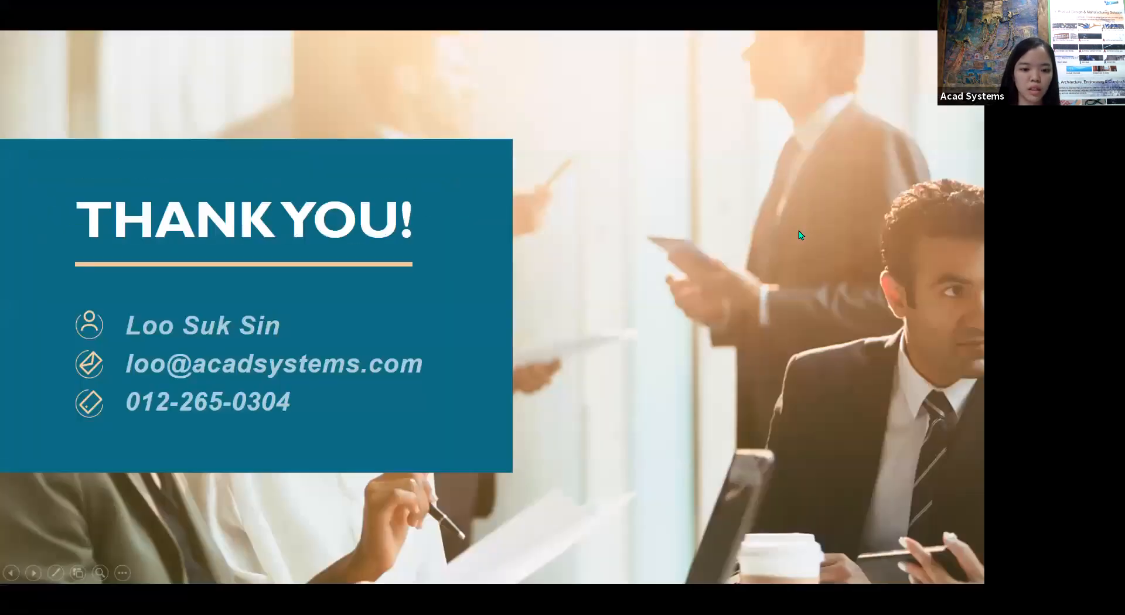
key(Left)
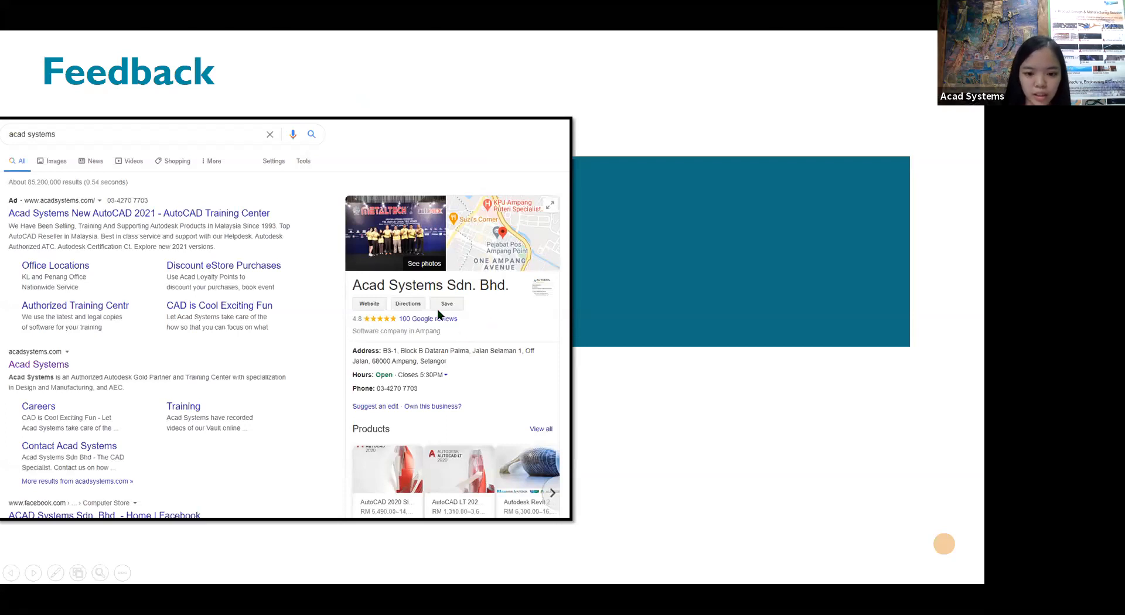
click(443, 334)
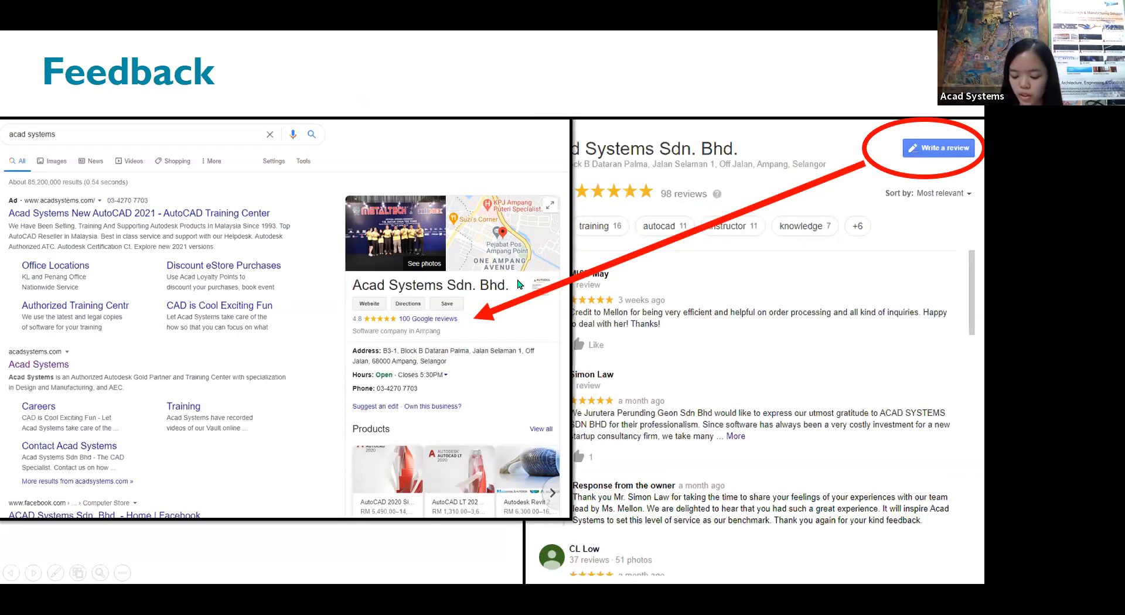
End the slide show, browse back through the presentation to the data extraction slide, and return to the Feedback slide.
key(Escape)
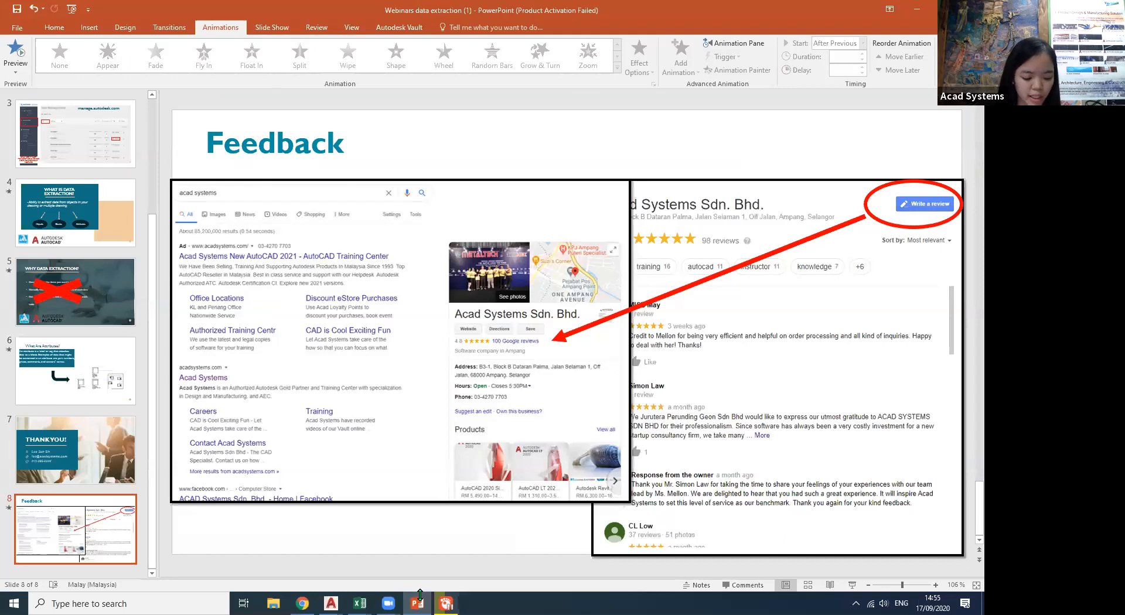
scroll(504, 244, up, 4)
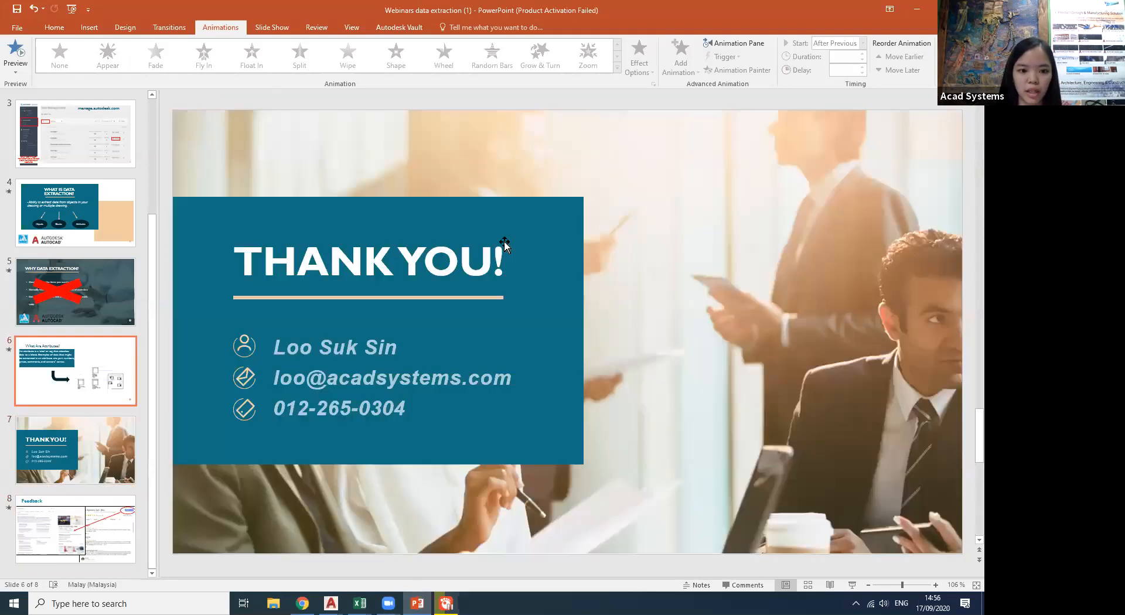
scroll(51, 227, up, 3)
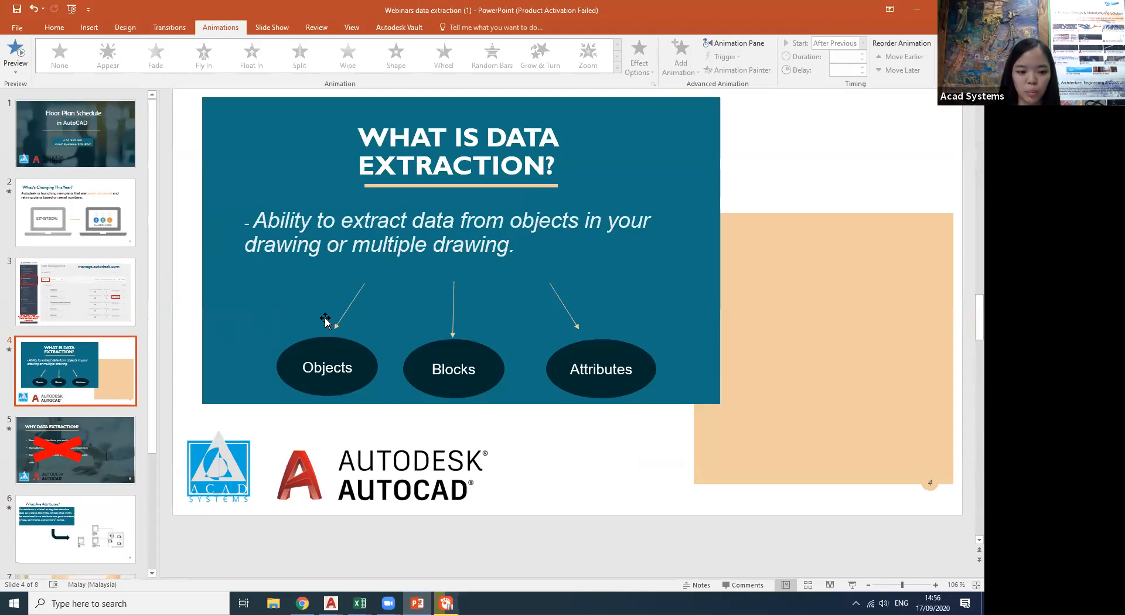
scroll(77, 469, down, 4)
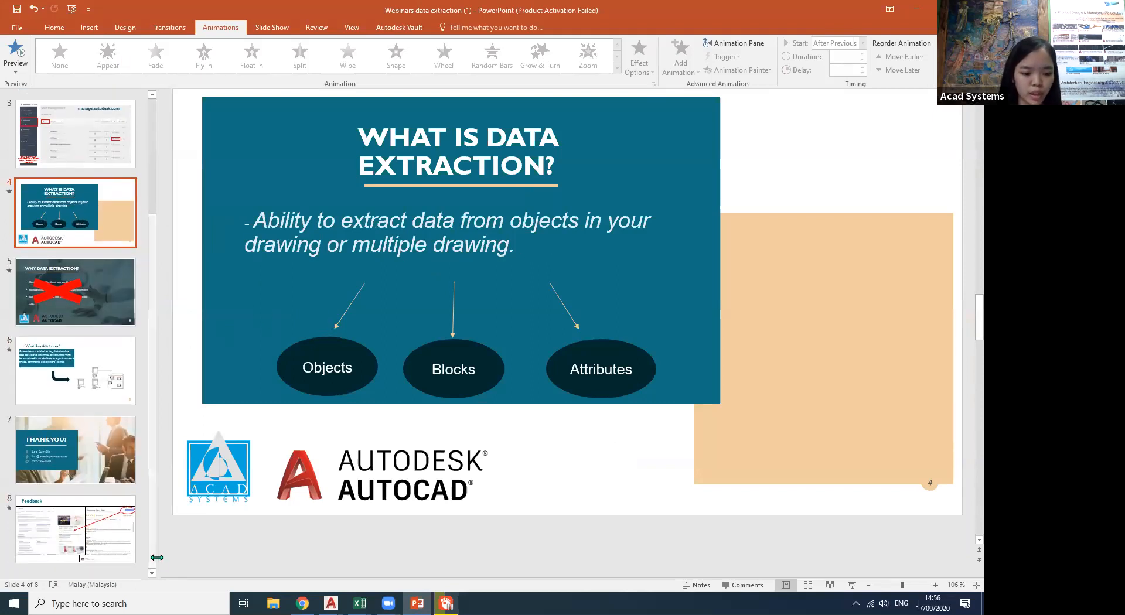
click(88, 524)
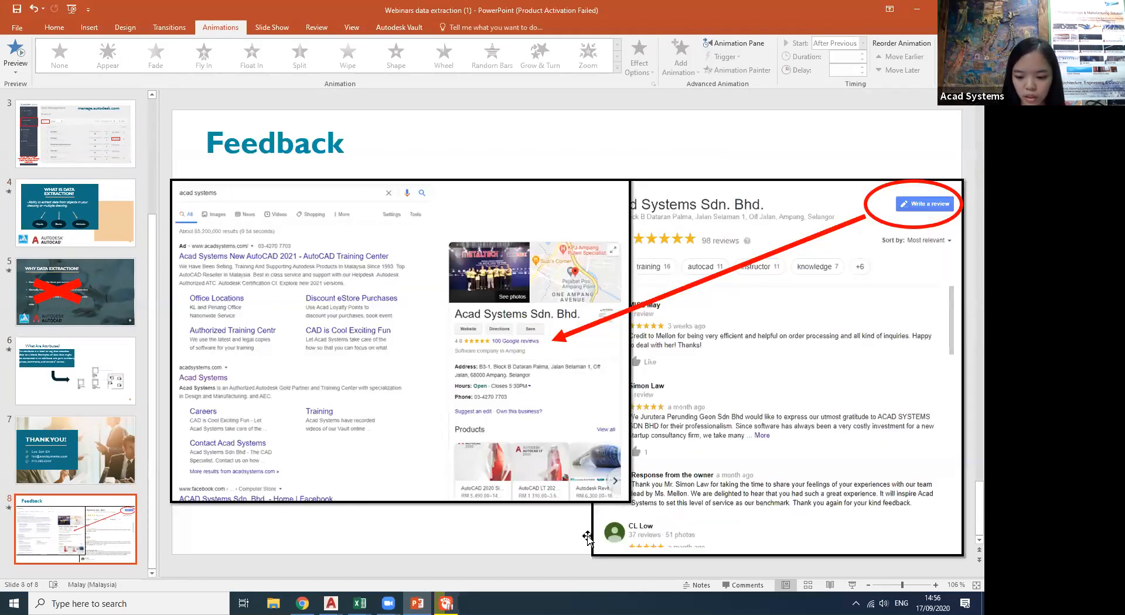